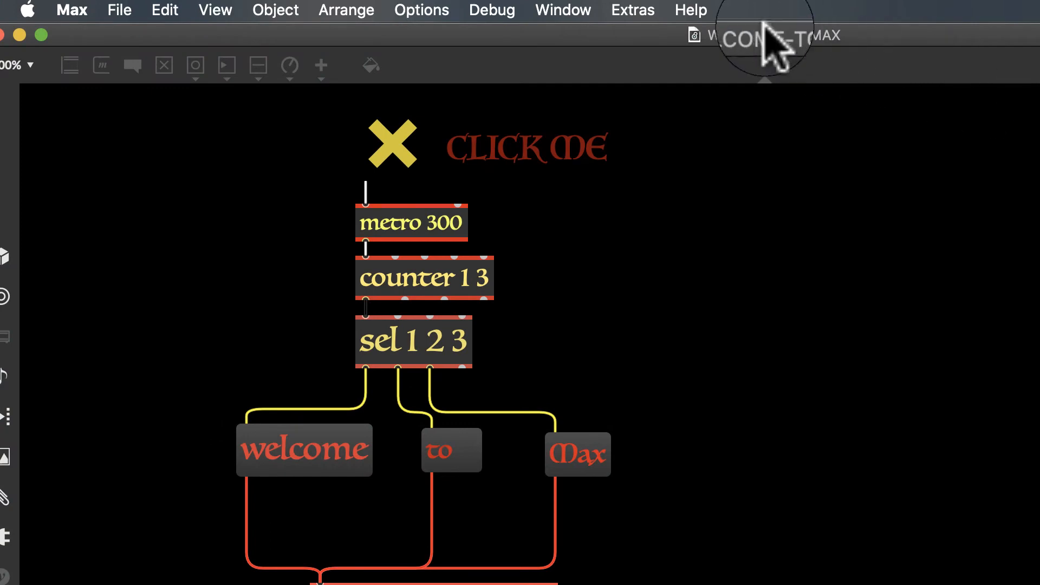
Step: Open the reference documentation and go to the table of contents of the MSP tutorials
{"action": "left_click", "coordinate": [694, 10]}
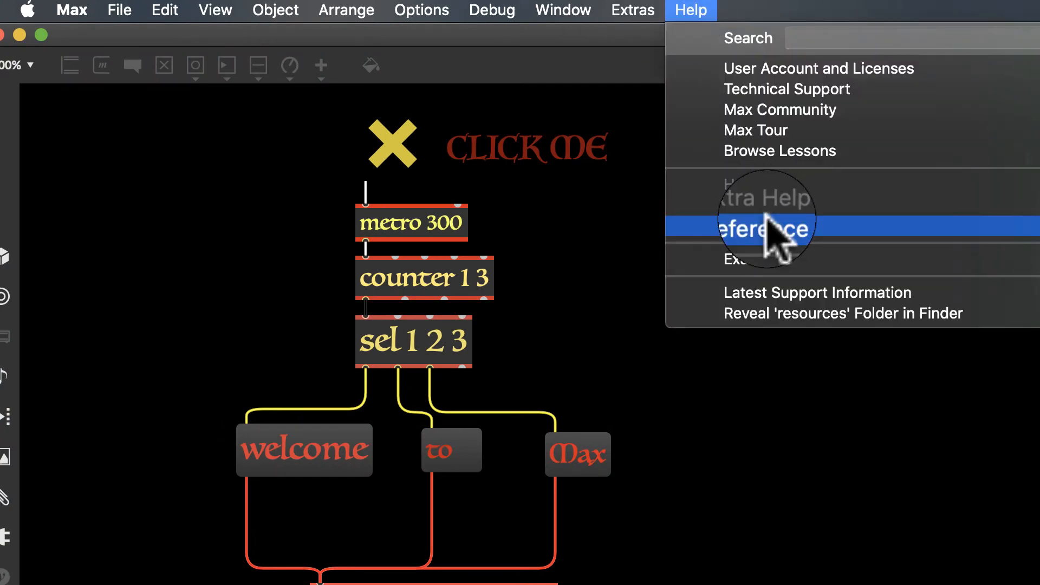
{"action": "left_click", "coordinate": [767, 225]}
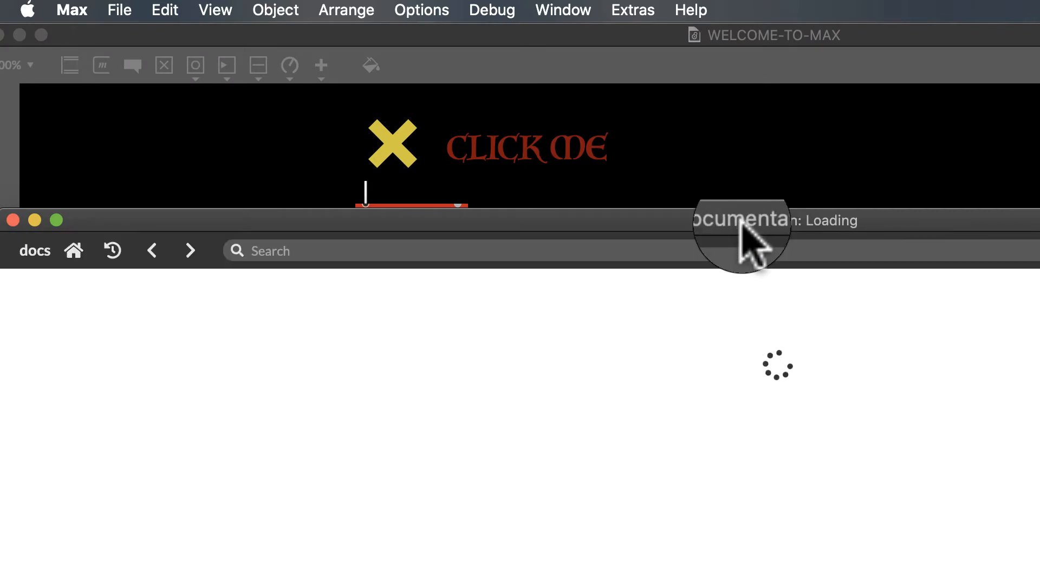
{"action": "left_click_drag", "start_coordinate": [759, 223], "coordinate": [221, 7]}
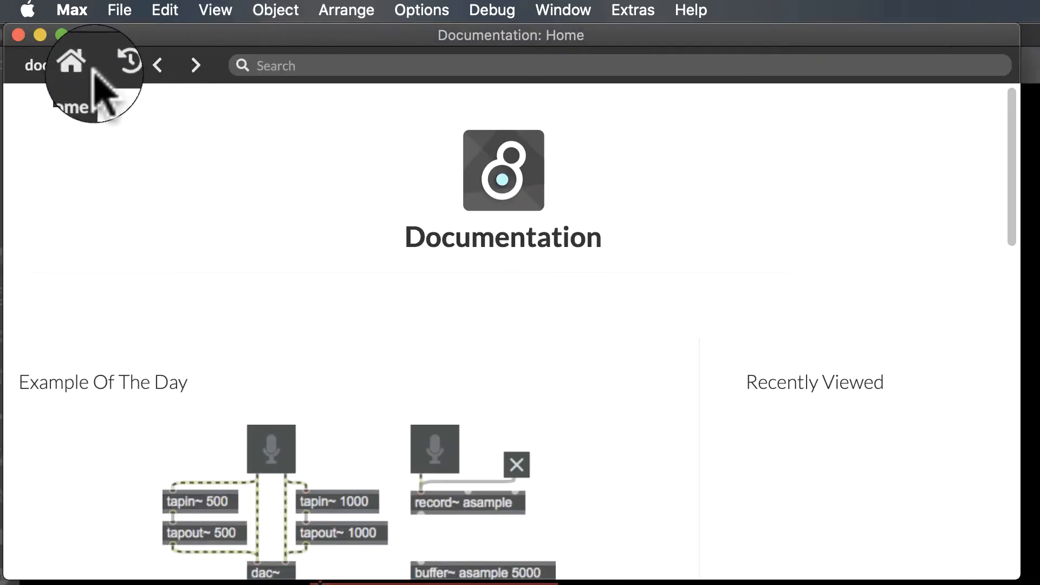
{"action": "left_click_drag", "start_coordinate": [1011, 166], "coordinate": [1005, 319]}
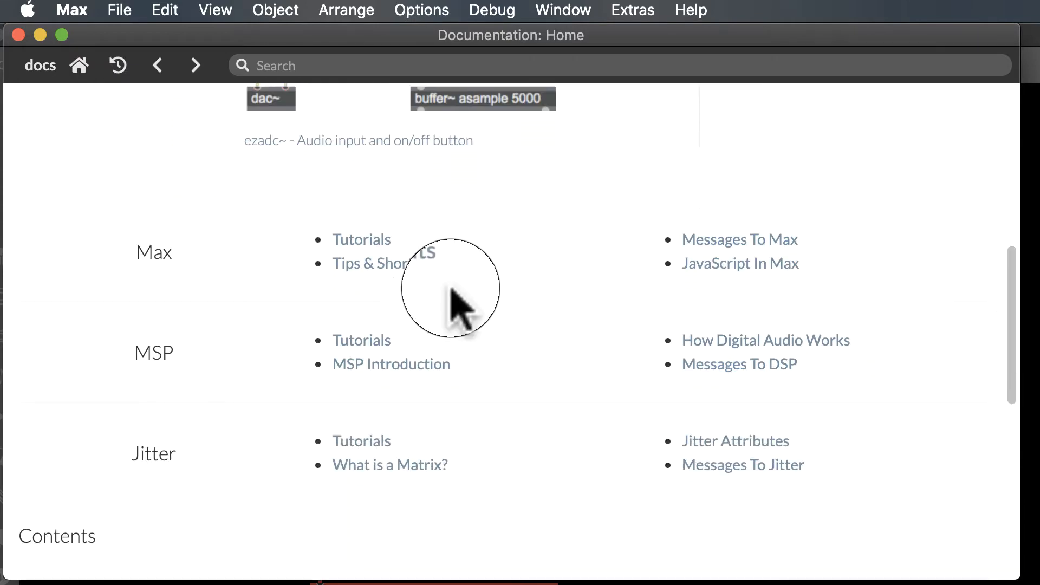
{"action": "left_click", "coordinate": [359, 341]}
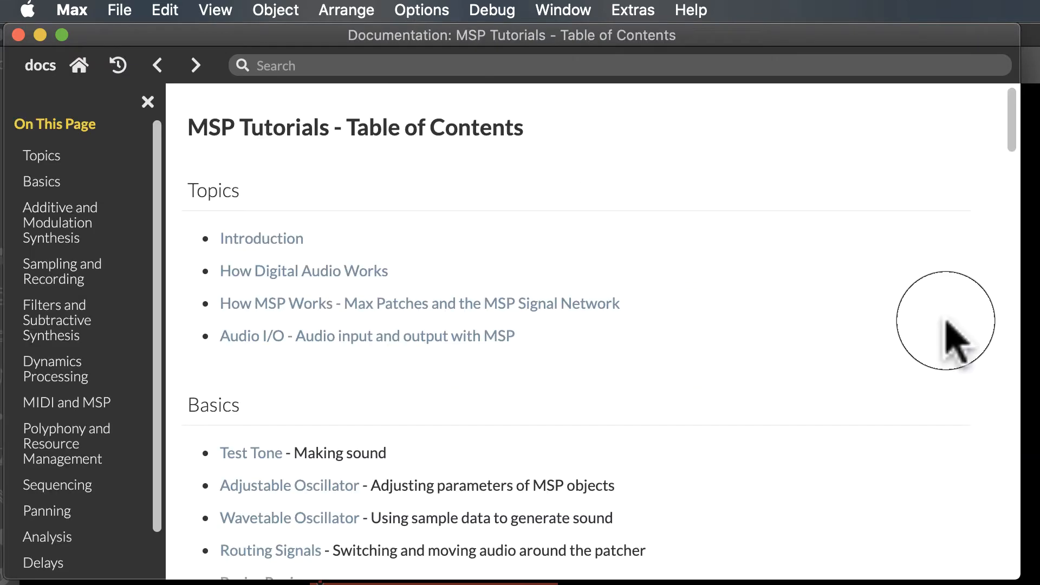
Step: Open the FM Synthesis tutorial from the Additive and Modulation Synthesis section and launch its tutorial patch
{"action": "left_click_drag", "start_coordinate": [1007, 144], "coordinate": [1004, 218]}
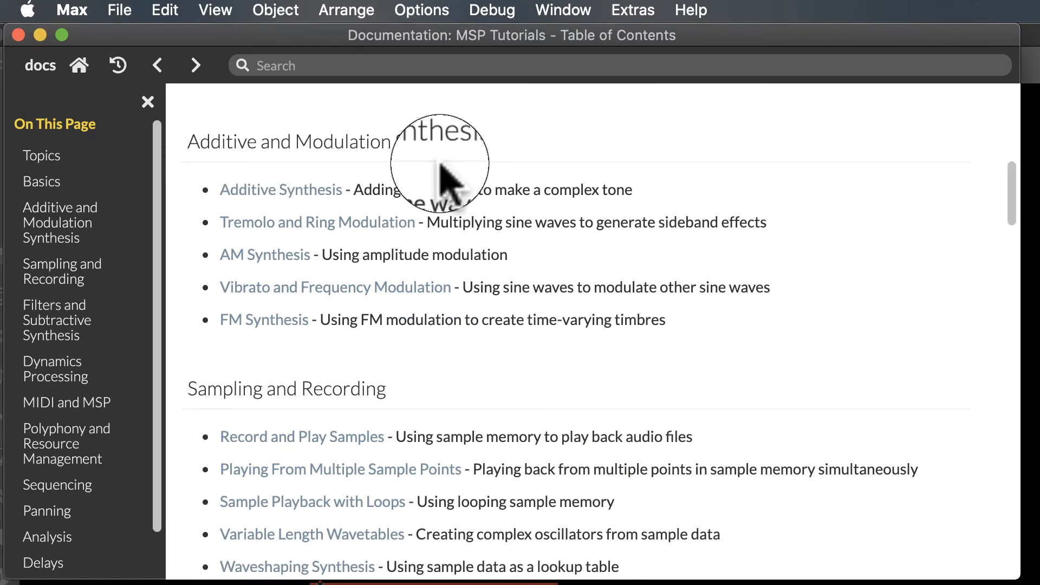
{"action": "left_click", "coordinate": [254, 322]}
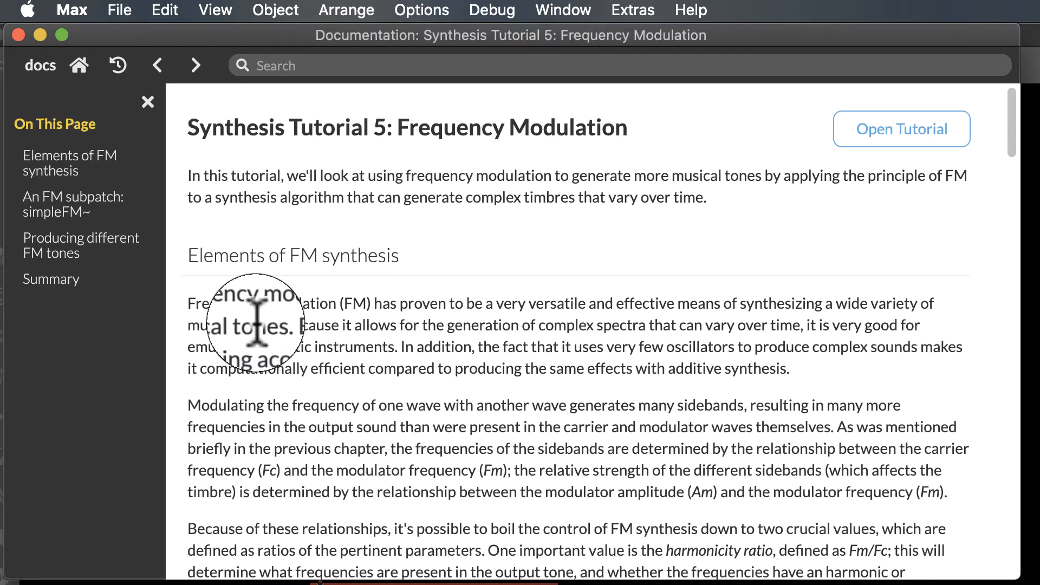
{"action": "mouse_move", "coordinate": [1009, 125]}
{"action": "left_mouse_down"}
{"action": "mouse_move", "coordinate": [1003, 214]}
{"action": "mouse_move", "coordinate": [1013, 142]}
{"action": "left_mouse_up"}
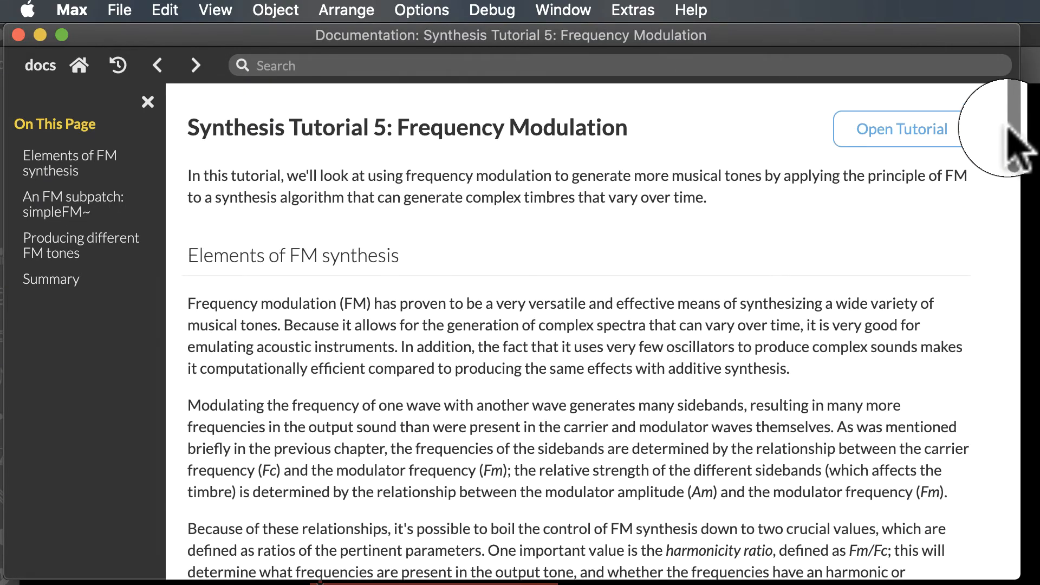
{"action": "left_click", "coordinate": [928, 136]}
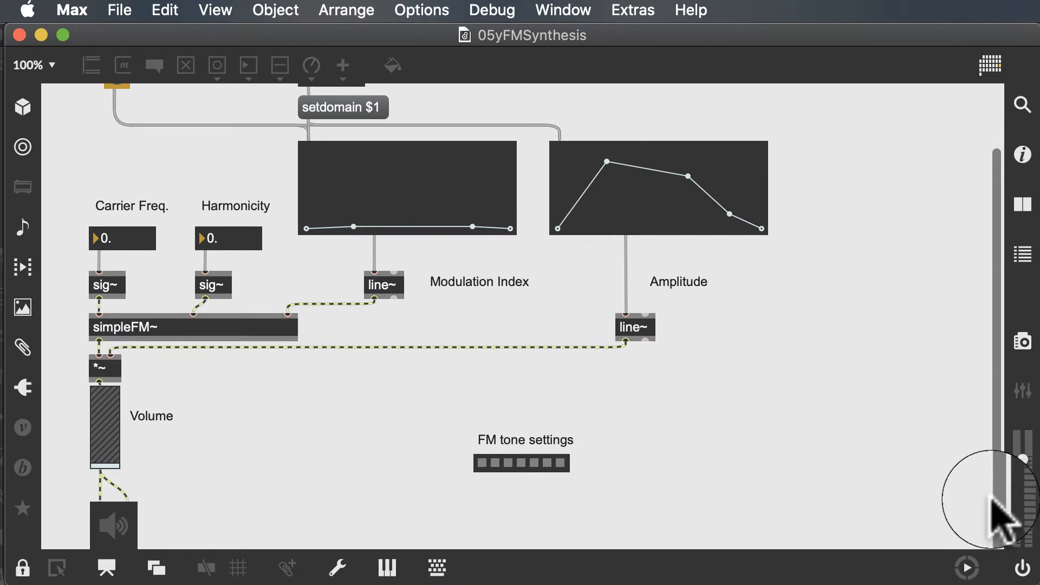
Step: Turn on audio in the FM synthesis patch and set the carrier frequency to 200
{"action": "left_click_drag", "start_coordinate": [994, 494], "coordinate": [993, 443]}
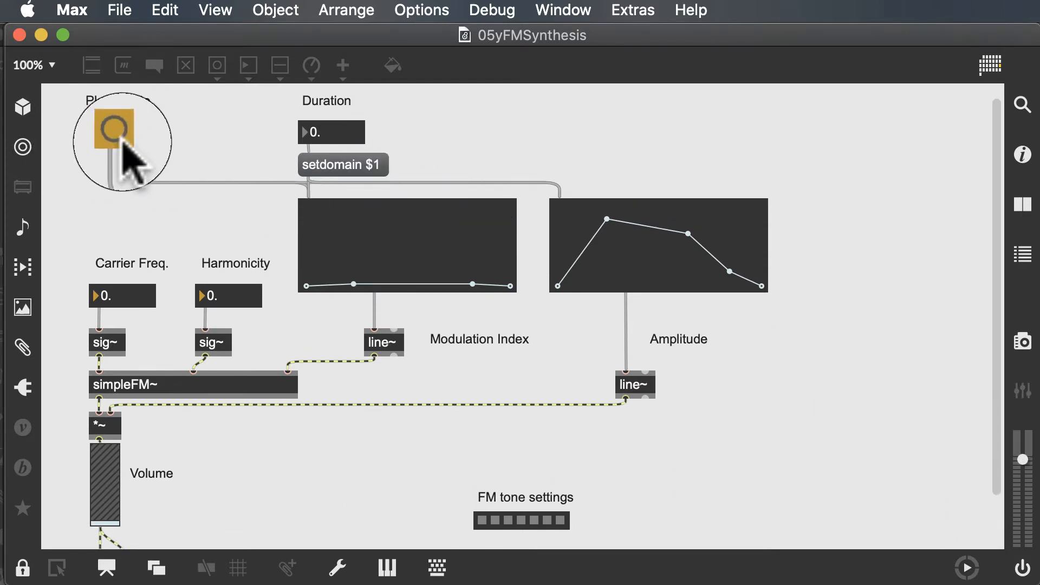
{"action": "left_click", "coordinate": [1023, 568]}
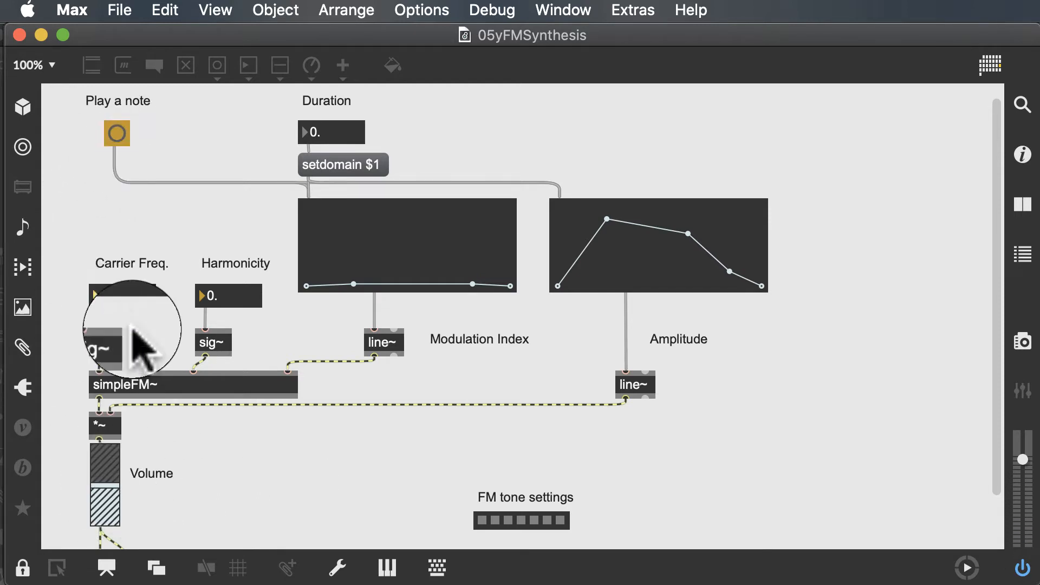
{"action": "type", "text": "1"}
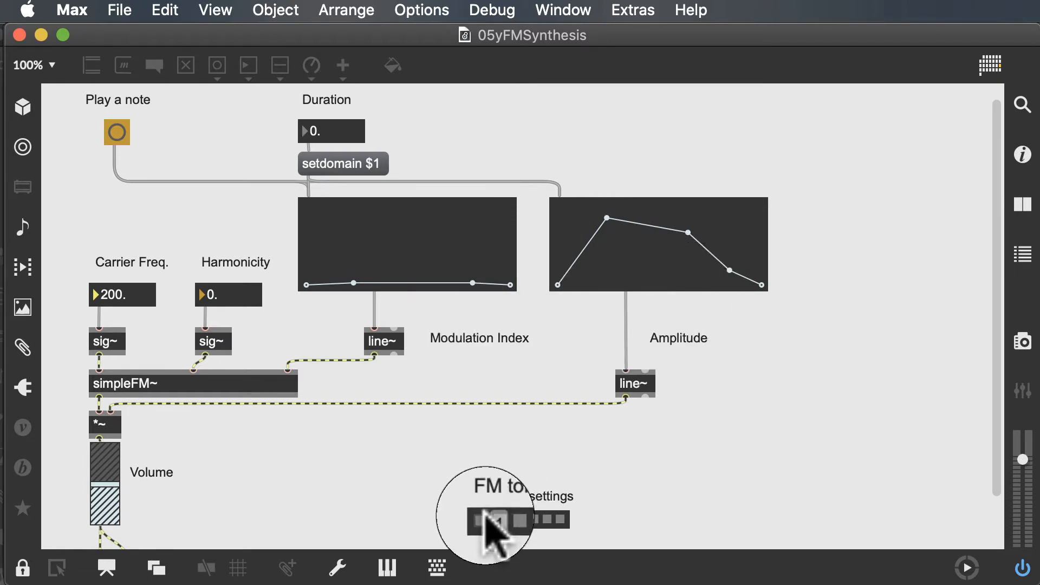
Step: Audition the first three presets of the FM tone settings by recalling them and playing a note
{"action": "left_click", "coordinate": [482, 519]}
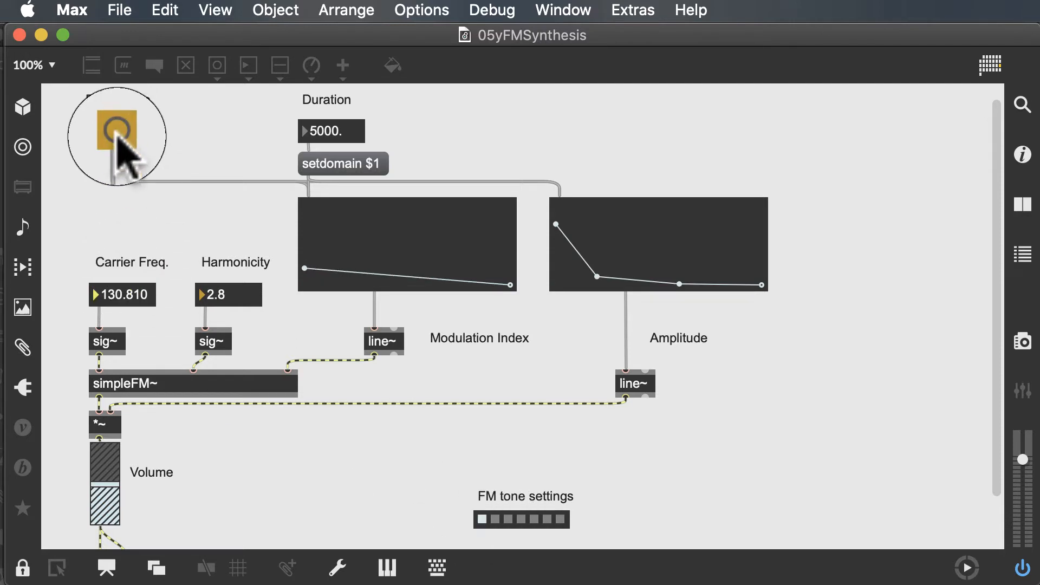
{"action": "left_click", "coordinate": [495, 519]}
{"action": "left_click", "coordinate": [117, 133]}
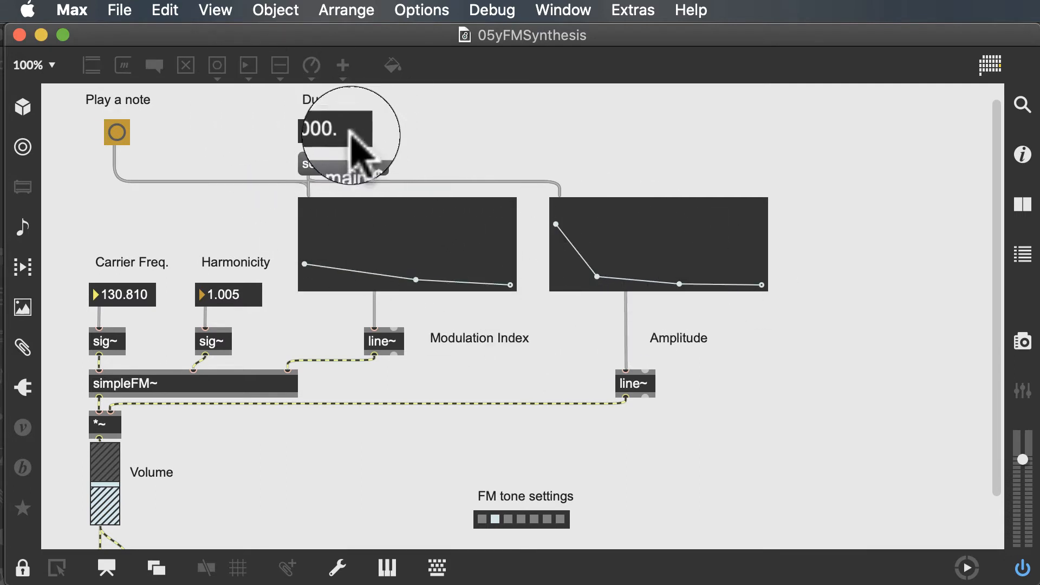
{"action": "left_click", "coordinate": [508, 519]}
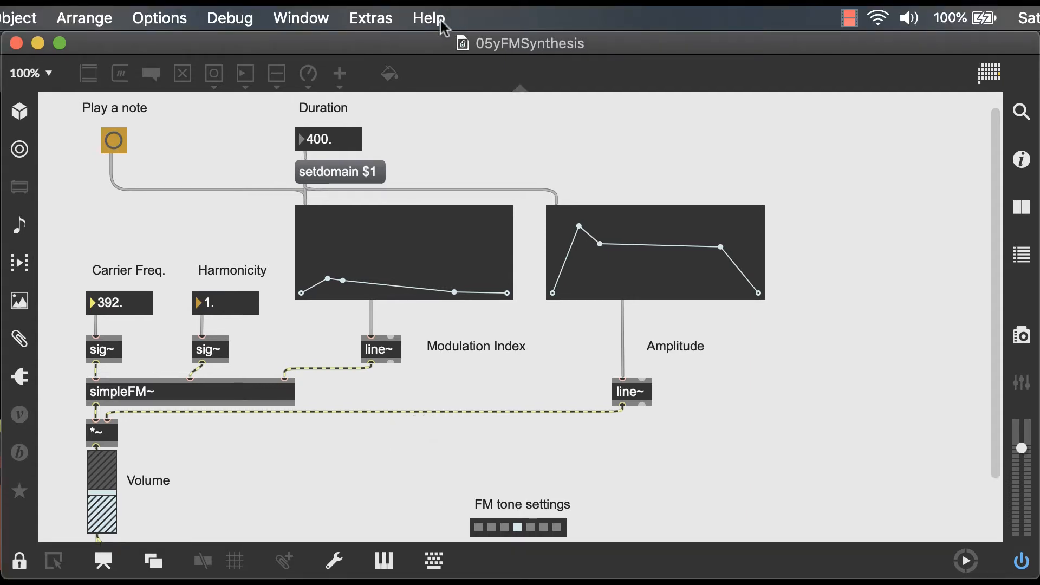
Step: Open the scaler example patch from the notes-and-pitch group of the max-tricks examples
{"action": "left_click", "coordinate": [440, 22]}
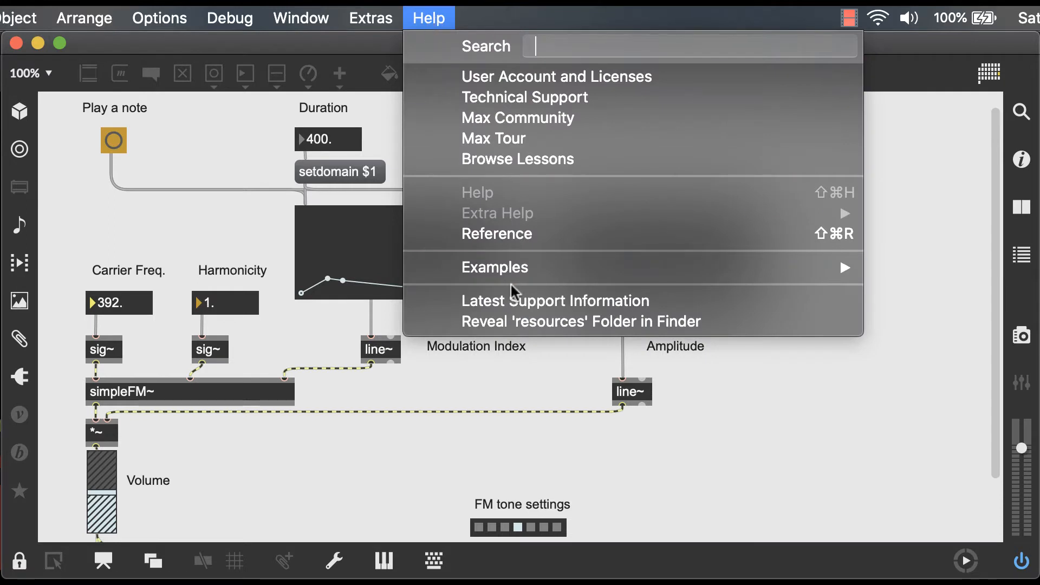
{"action": "mouse_move", "coordinate": [541, 265]}
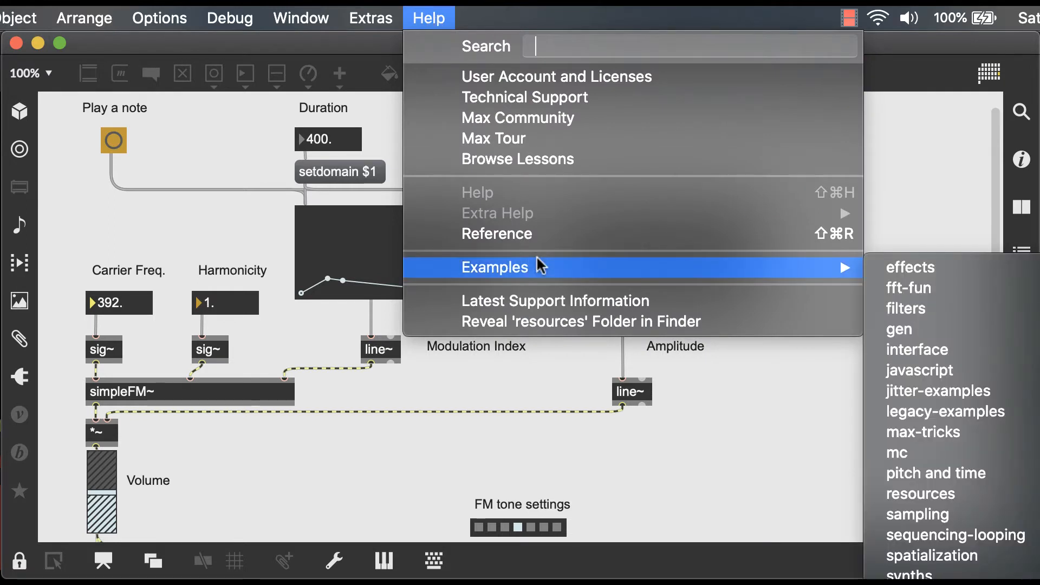
{"action": "mouse_move", "coordinate": [951, 458]}
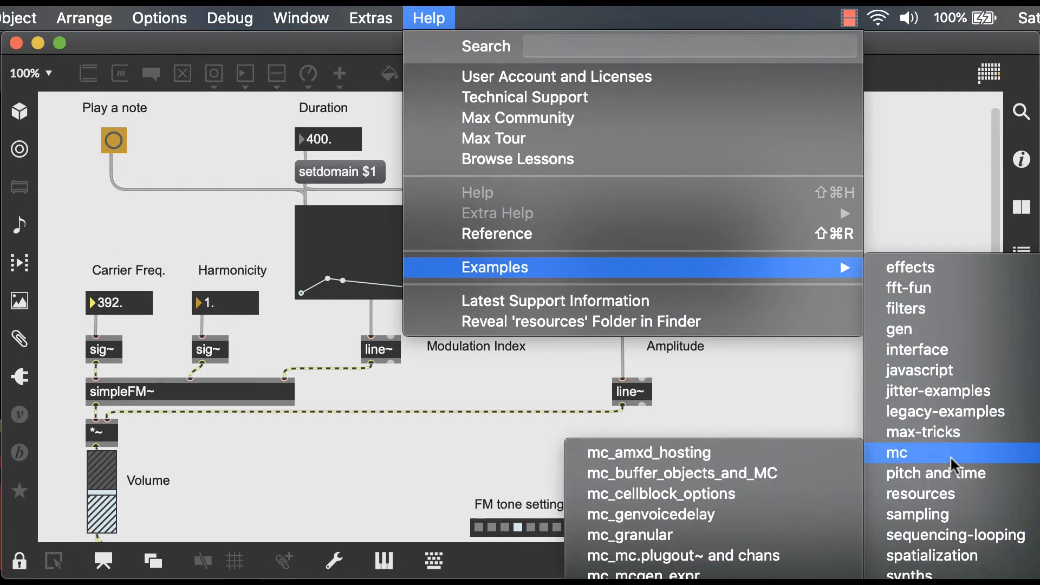
{"action": "mouse_move", "coordinate": [946, 436]}
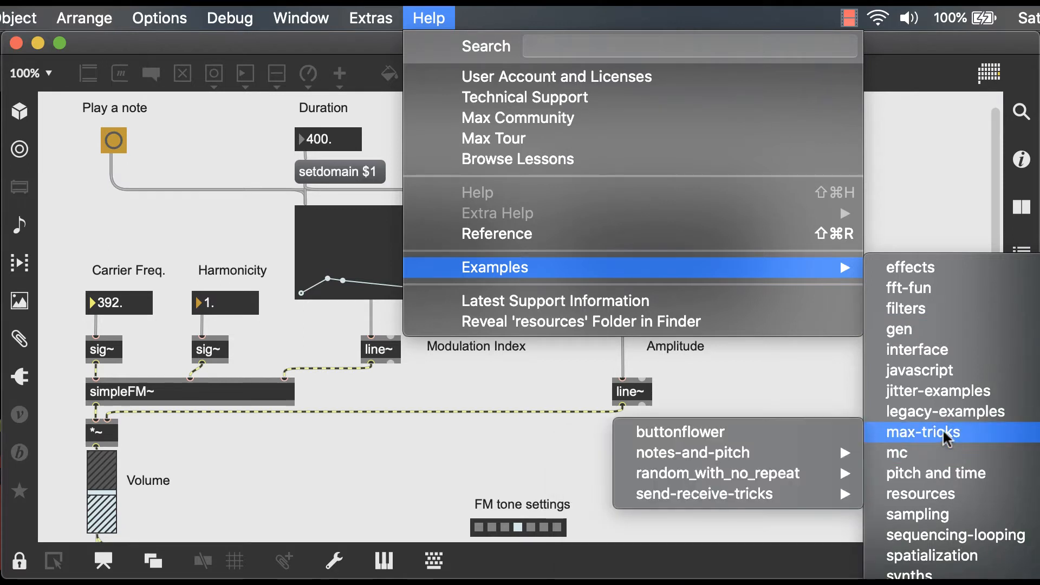
{"action": "mouse_move", "coordinate": [780, 461]}
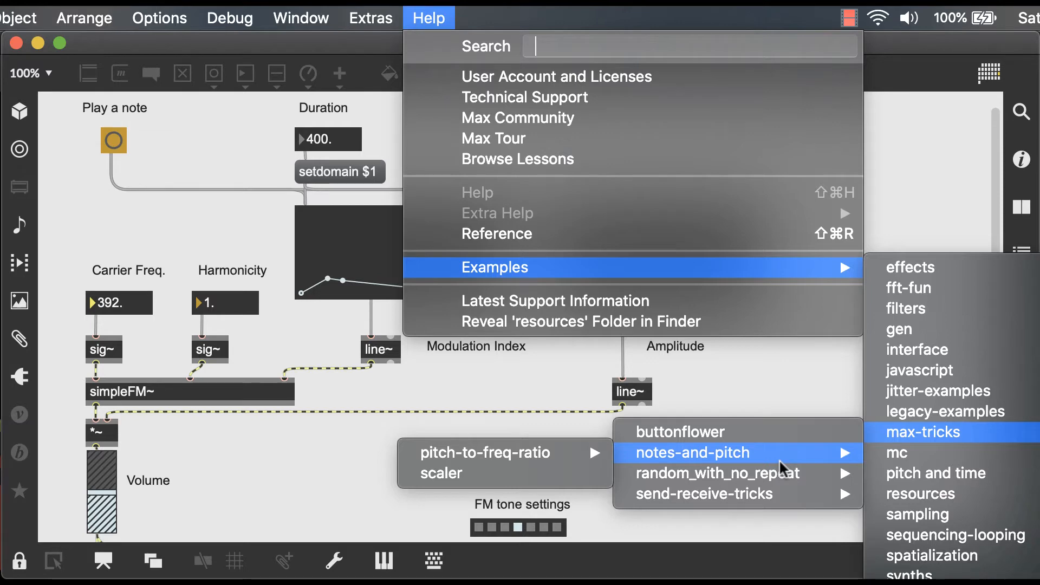
{"action": "left_click", "coordinate": [522, 473]}
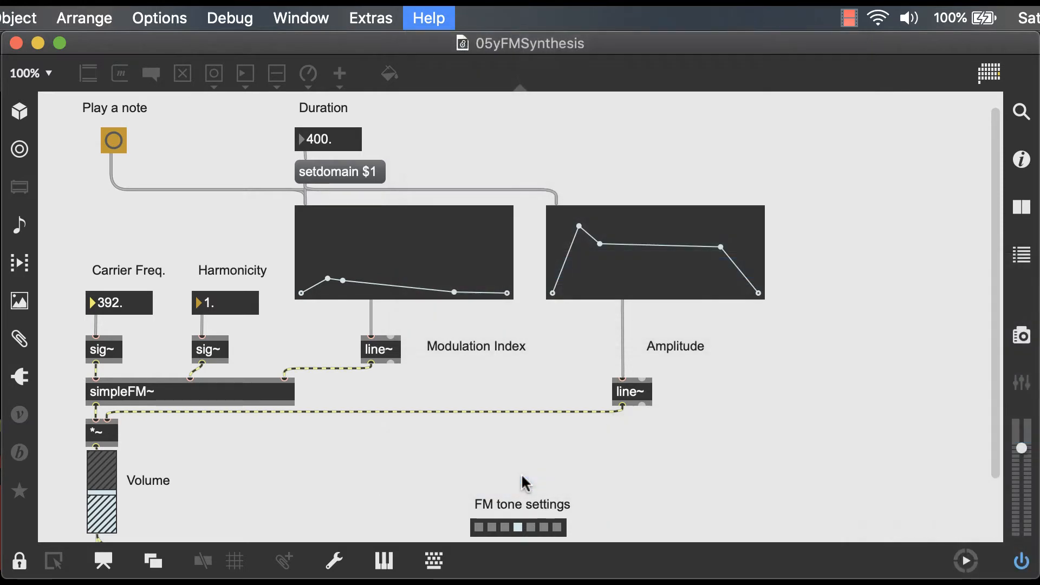
Step: Examine the scaler patch from the note generator toggle through the scale and root settings to the audio output
{"action": "scroll", "coordinate": [744, 328], "scroll_direction": "down", "scroll_amount": 3}
{"action": "scroll", "coordinate": [747, 337], "scroll_direction": "down", "scroll_amount": 6}
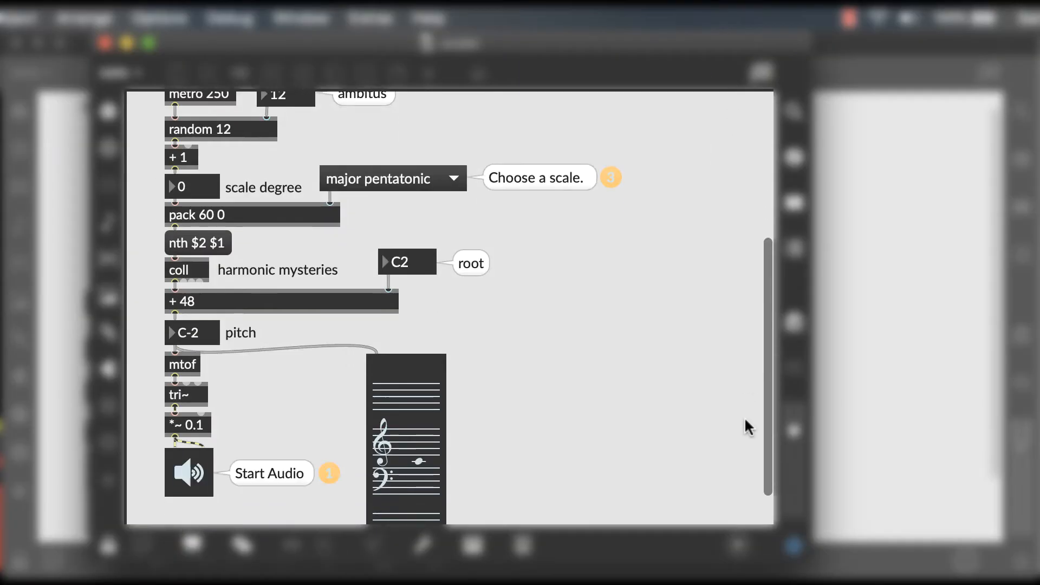
{"action": "scroll", "coordinate": [750, 425], "scroll_direction": "up", "scroll_amount": 9}
{"action": "scroll", "coordinate": [450, 309], "scroll_direction": "down", "scroll_amount": 5}
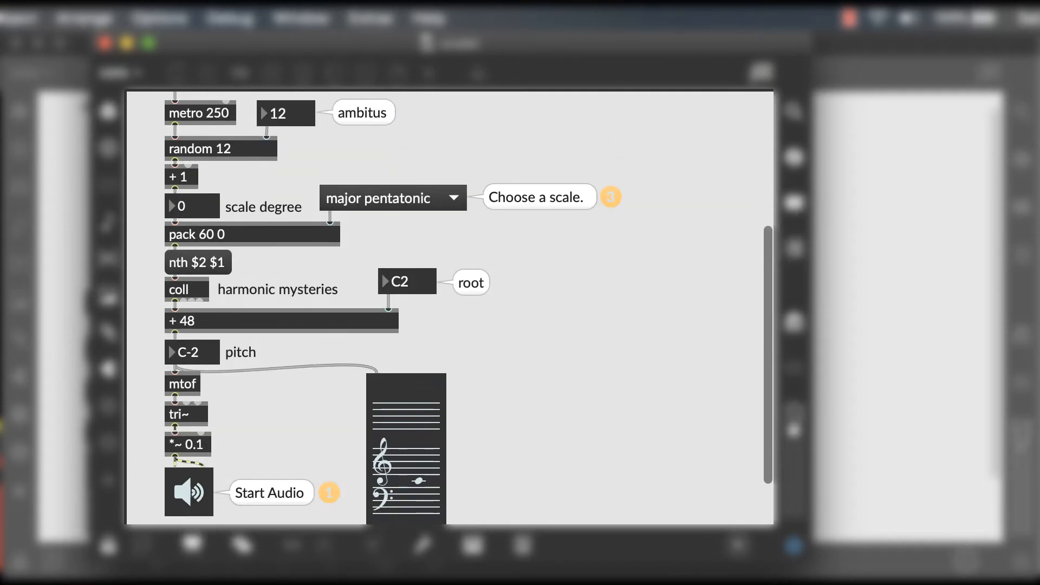
{"action": "scroll", "coordinate": [449, 308], "scroll_direction": "up", "scroll_amount": 4}
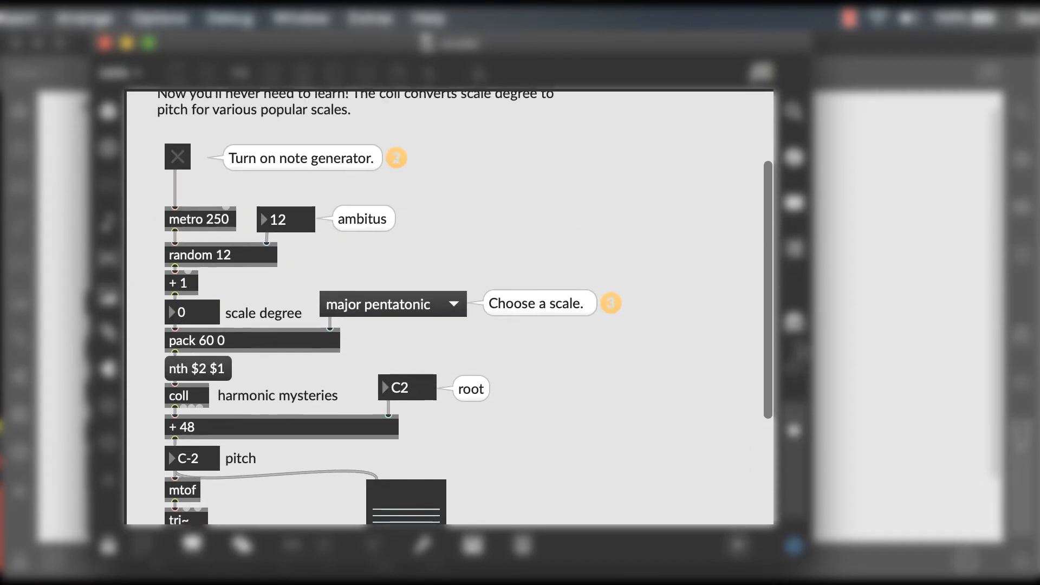
{"action": "scroll", "coordinate": [450, 309], "scroll_direction": "down", "scroll_amount": 5}
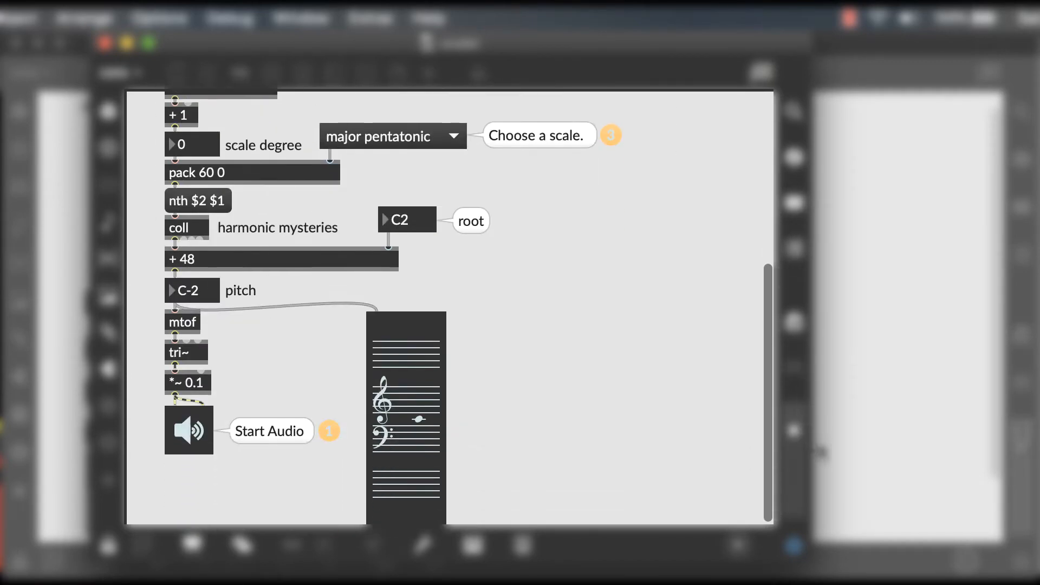
{"action": "scroll", "coordinate": [450, 309], "scroll_direction": "up", "scroll_amount": 6}
{"action": "scroll", "coordinate": [450, 309], "scroll_direction": "down", "scroll_amount": 3}
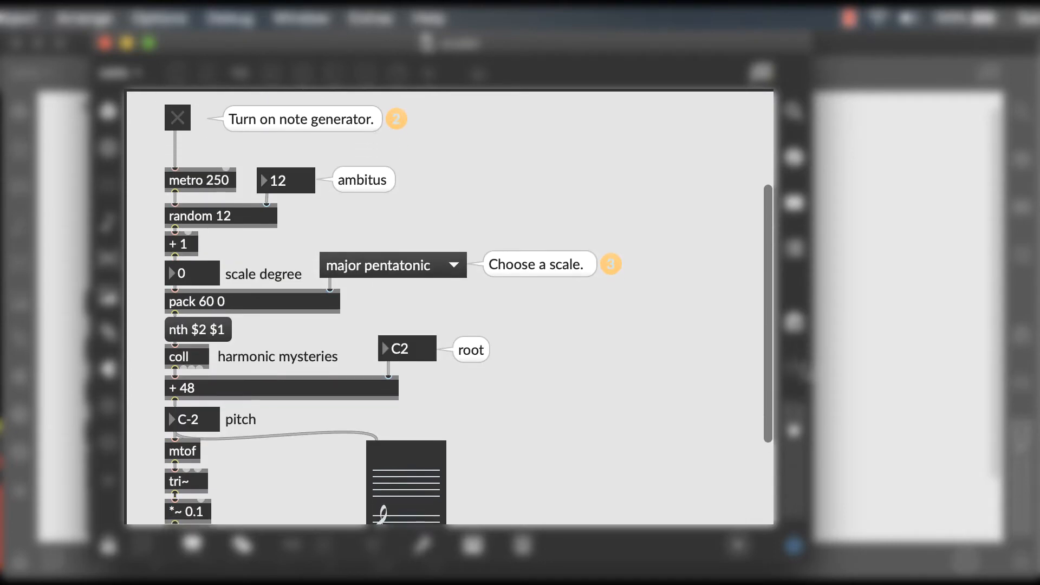
Step: Unlock the scaler patch and copy the object chain from the note generator toggle through mtof
{"action": "key", "text": "super+e"}
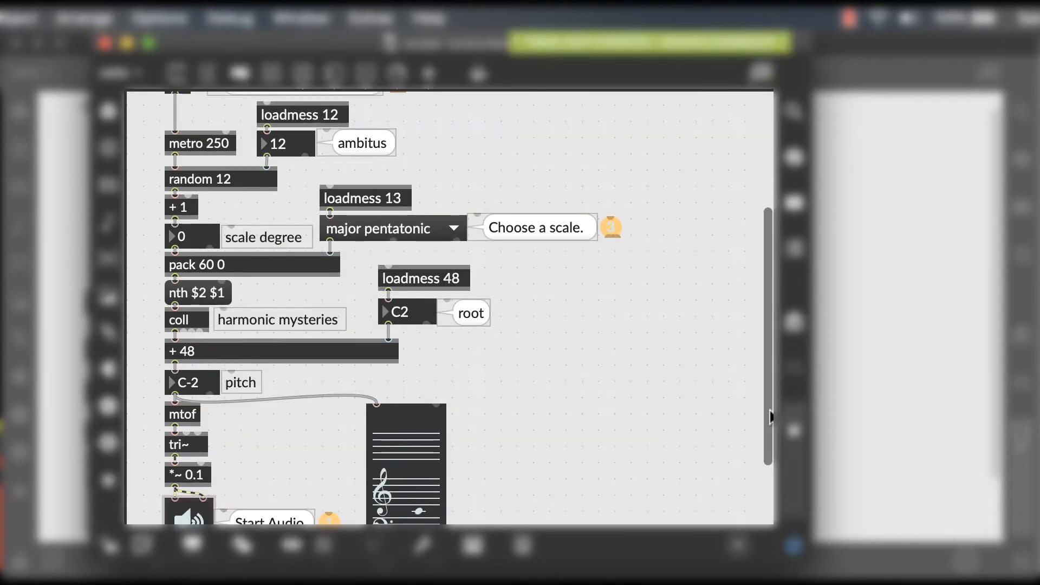
{"action": "left_click_drag", "start_coordinate": [770, 418], "coordinate": [761, 471]}
{"action": "left_click", "coordinate": [413, 329]}
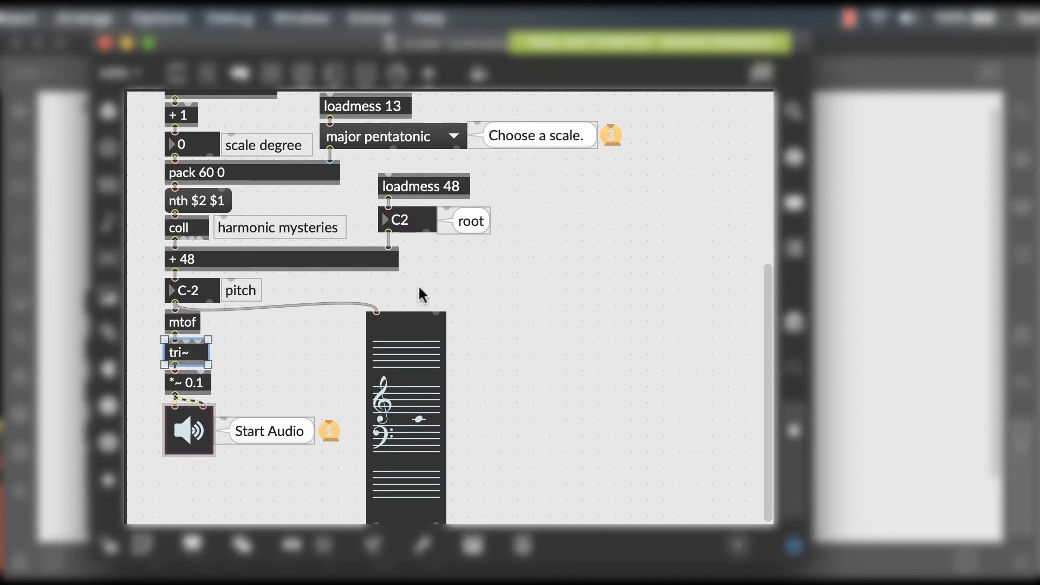
{"action": "scroll", "coordinate": [420, 294], "scroll_direction": "up", "scroll_amount": 5}
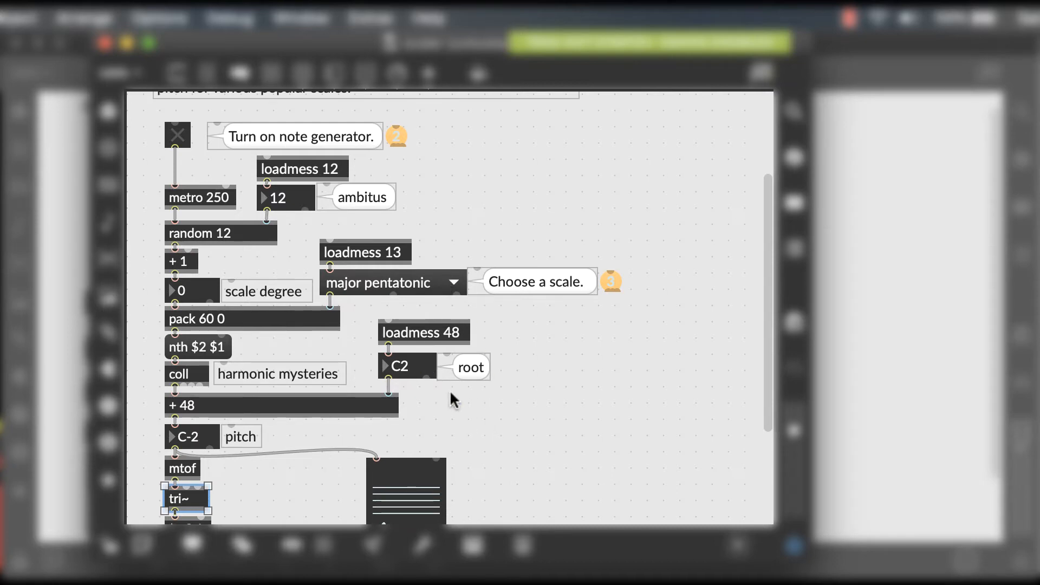
{"action": "scroll", "coordinate": [373, 398], "scroll_direction": "down", "scroll_amount": 1}
{"action": "scroll", "coordinate": [363, 401], "scroll_direction": "up", "scroll_amount": 3}
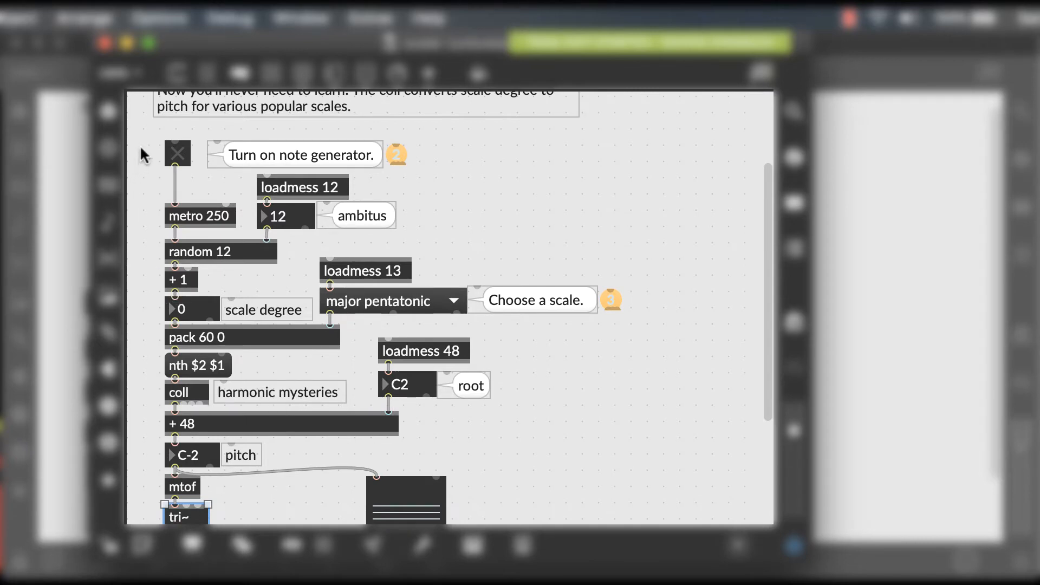
{"action": "left_click_drag", "start_coordinate": [150, 163], "coordinate": [348, 491]}
{"action": "right_click", "coordinate": [329, 428]}
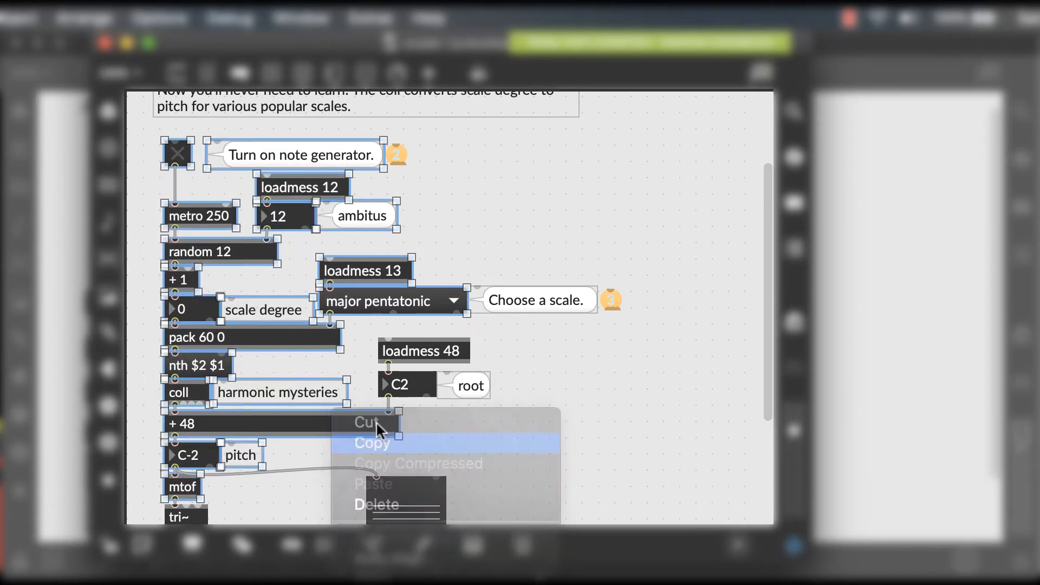
{"action": "left_click", "coordinate": [376, 442]}
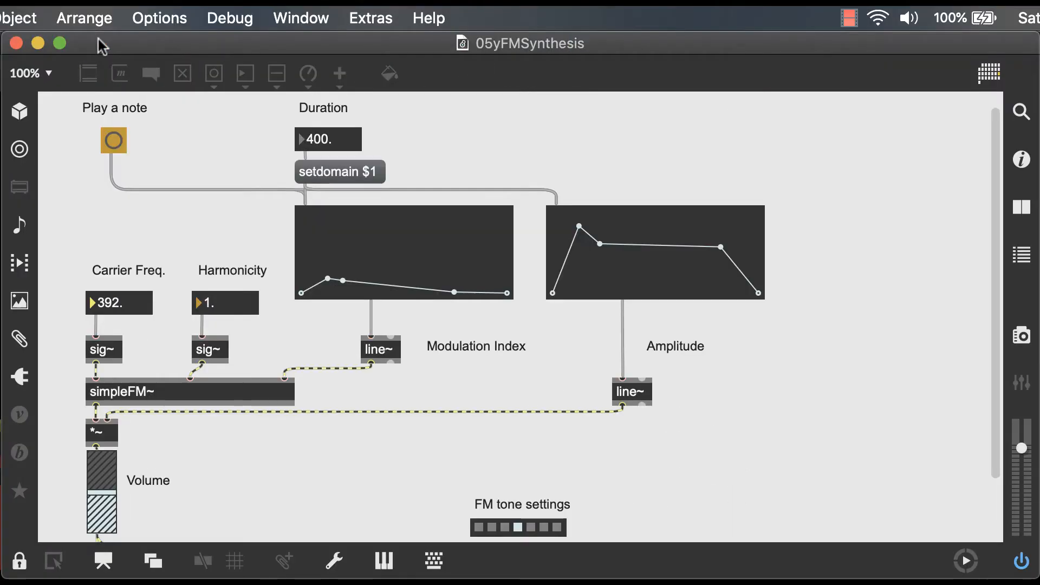
Step: Unlock the 05yFMSynthesis patch and paste the copied note generator objects into the empty area beside the amplitude envelope
{"action": "left_click", "coordinate": [18, 564]}
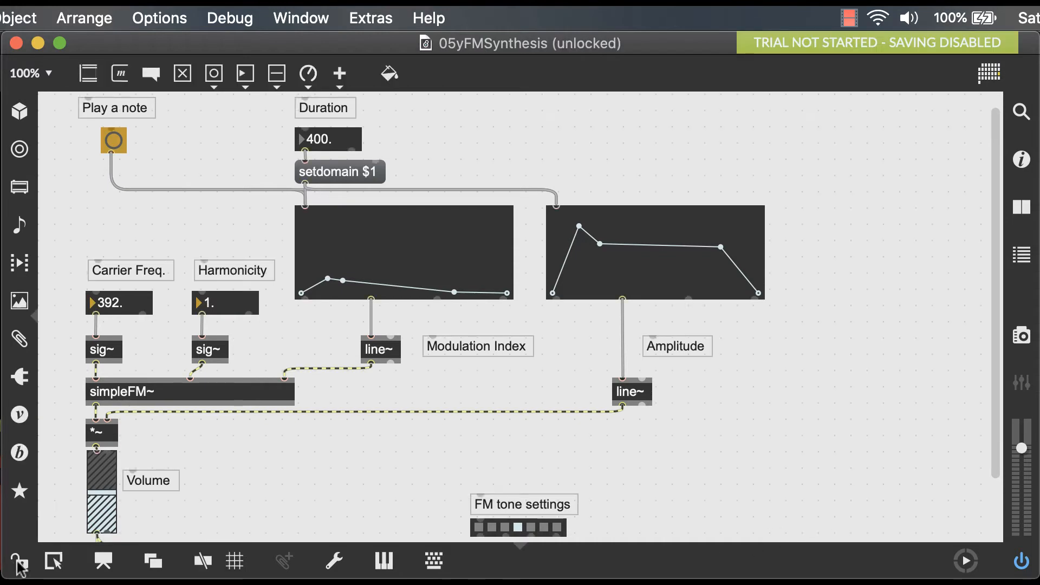
{"action": "right_click", "coordinate": [841, 146]}
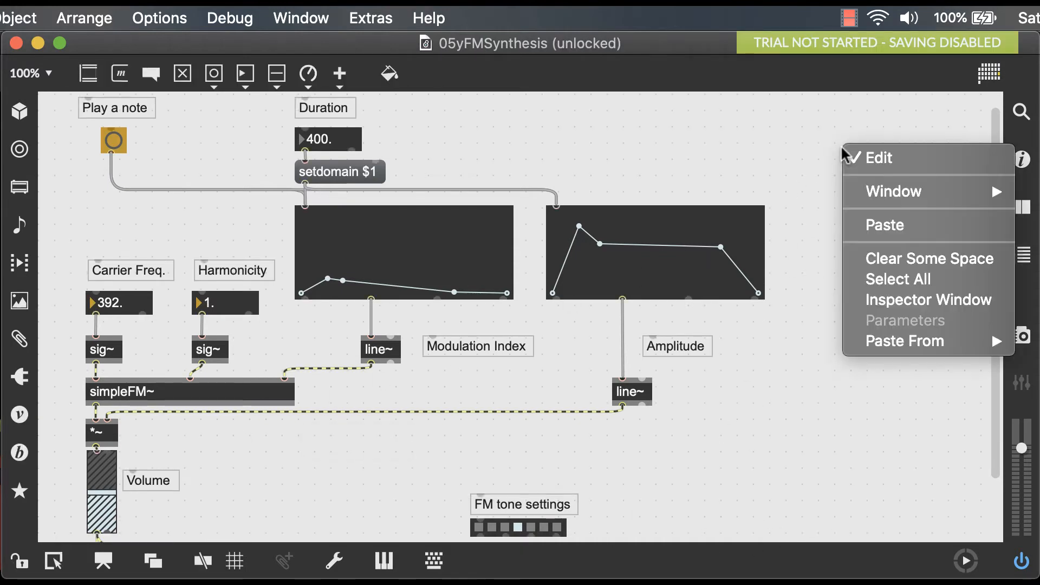
{"action": "left_click", "coordinate": [856, 225]}
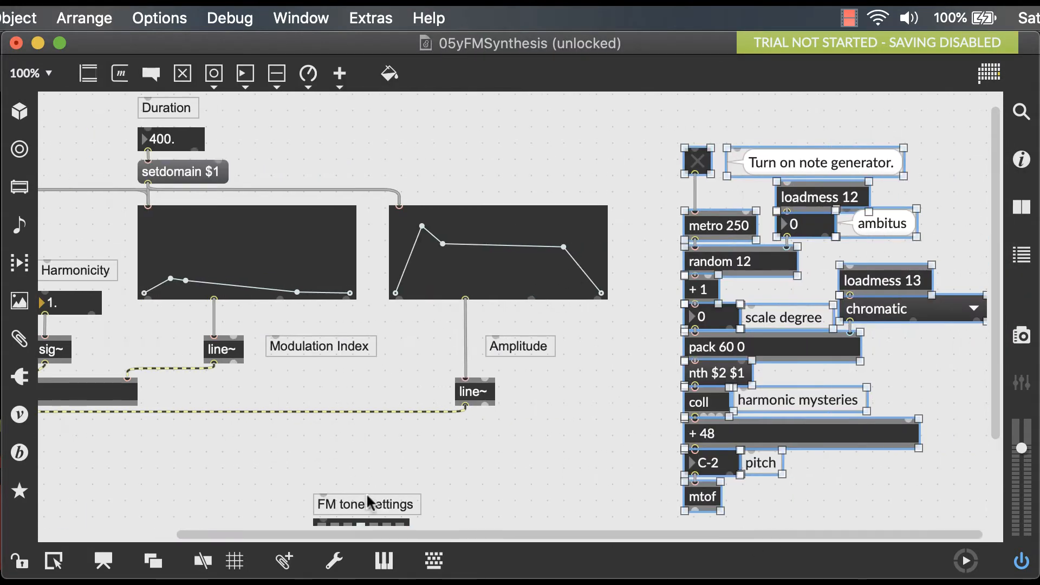
Step: Move the pasted note generator beside the amplitude envelope and connect mtof's output to the Carrier Freq. number box
{"action": "left_click_drag", "start_coordinate": [849, 398], "coordinate": [808, 456]}
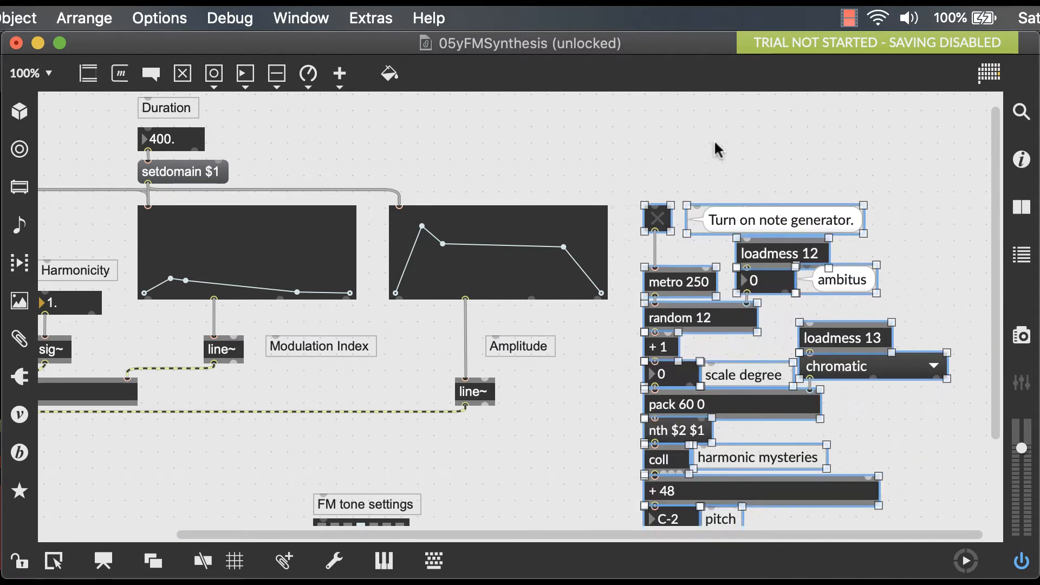
{"action": "left_click", "coordinate": [715, 145]}
{"action": "left_click", "coordinate": [657, 490]}
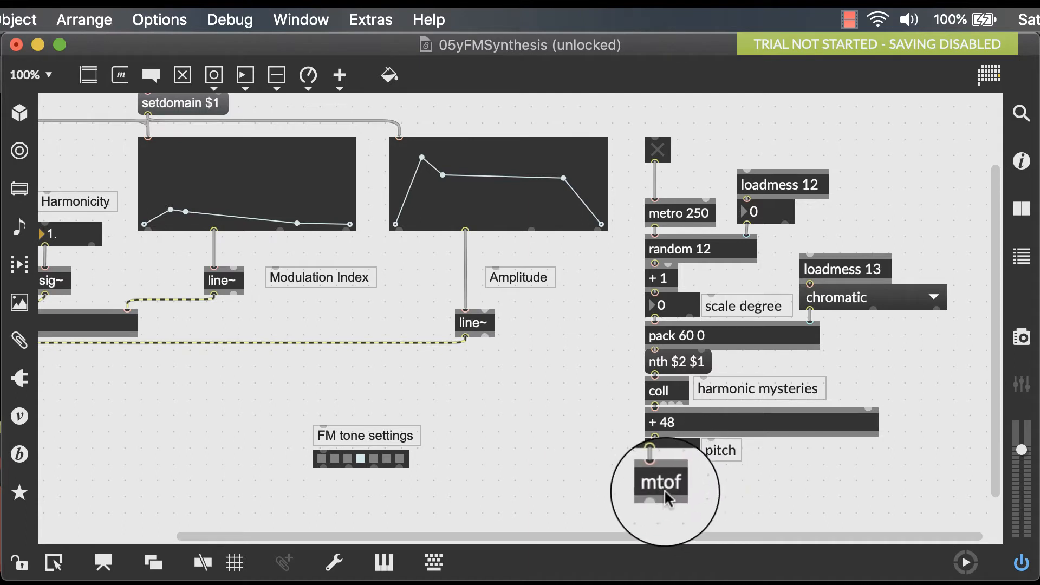
{"action": "scroll", "coordinate": [644, 536], "scroll_direction": "left", "scroll_amount": 5}
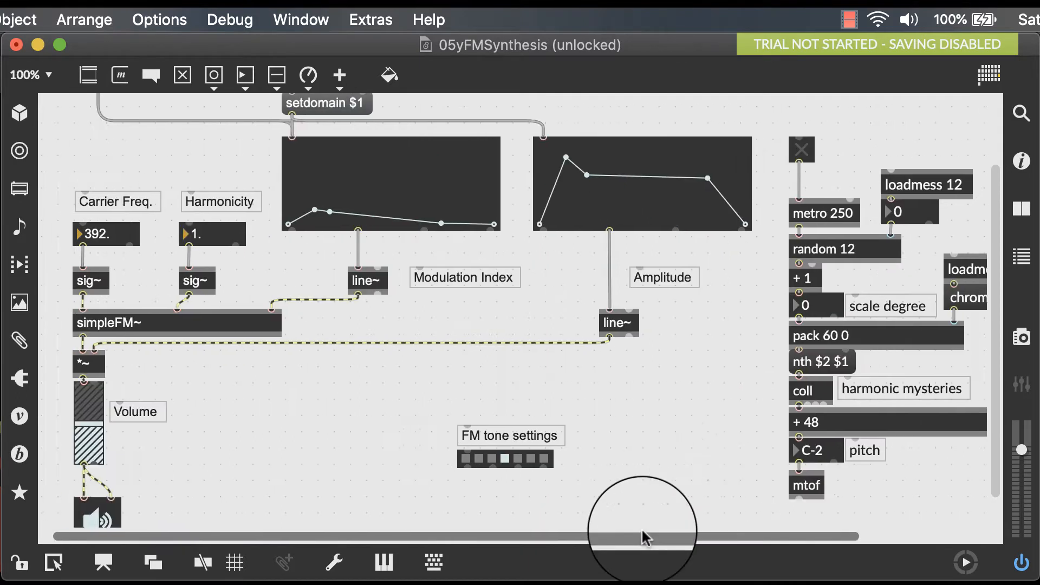
{"action": "scroll", "coordinate": [645, 536], "scroll_direction": "left", "scroll_amount": 1}
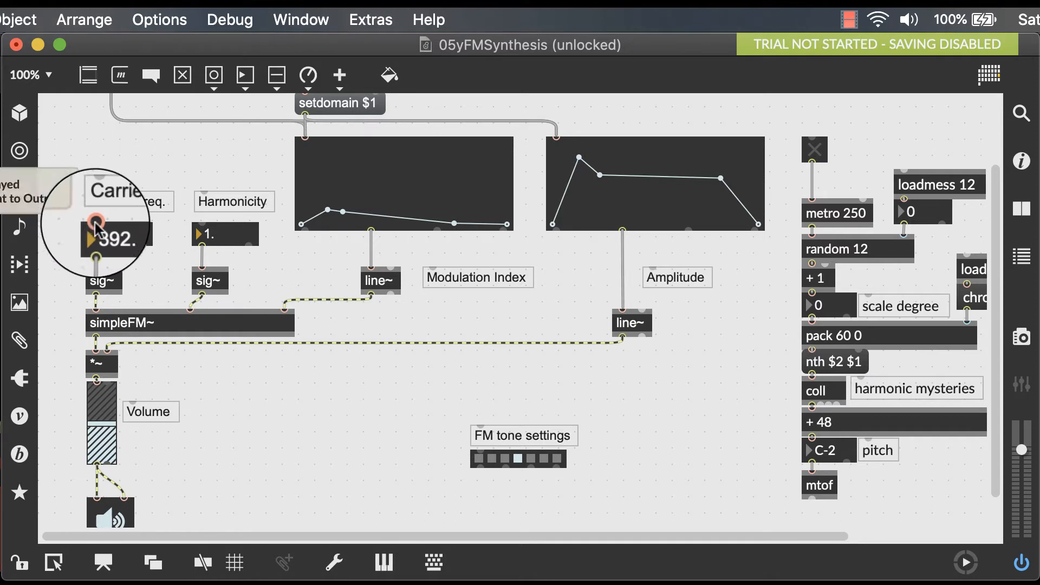
{"action": "left_click_drag", "start_coordinate": [811, 501], "coordinate": [95, 220]}
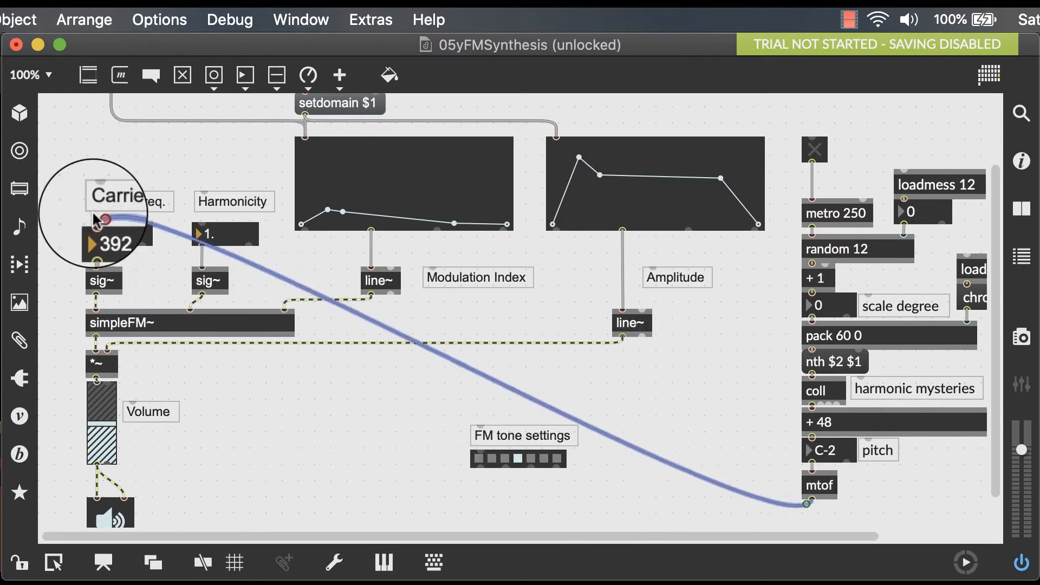
Step: Lock the patch and briefly run the note generator to check that it drives the carrier frequency
{"action": "scroll", "coordinate": [789, 525], "scroll_direction": "right", "scroll_amount": 3}
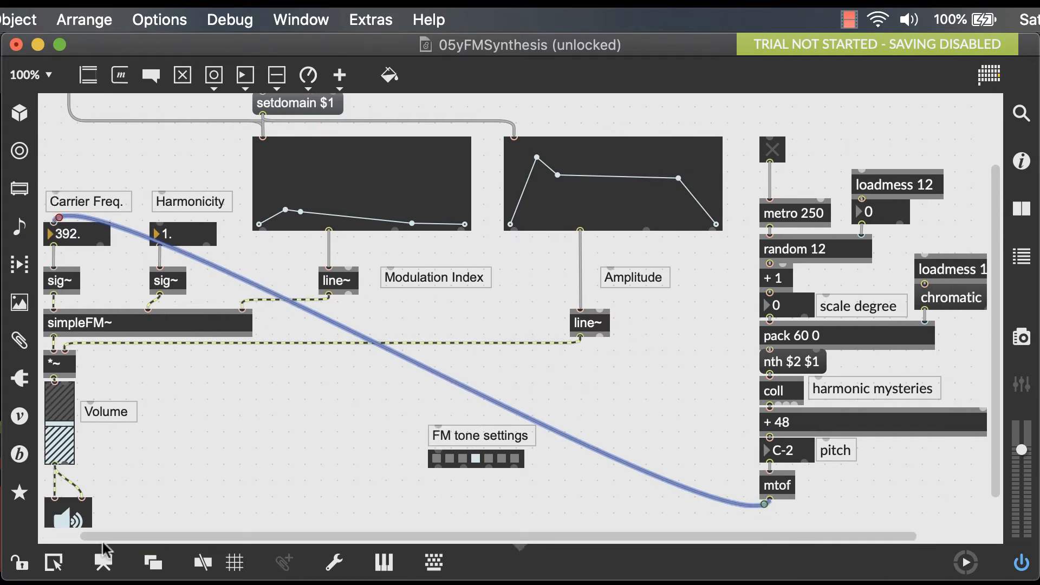
{"action": "left_click", "coordinate": [10, 566]}
{"action": "left_click", "coordinate": [772, 151]}
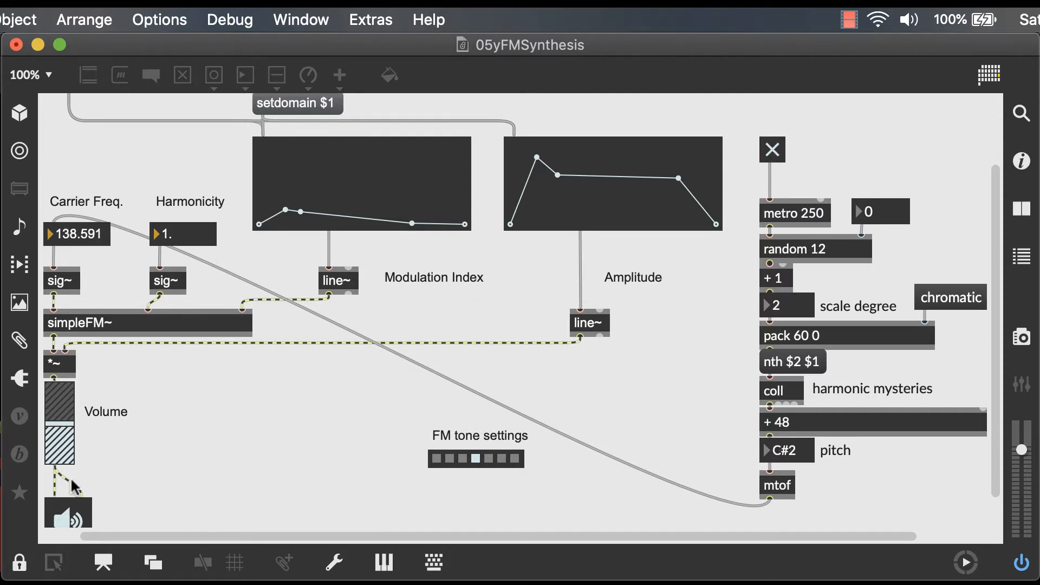
{"action": "left_click", "coordinate": [772, 150]}
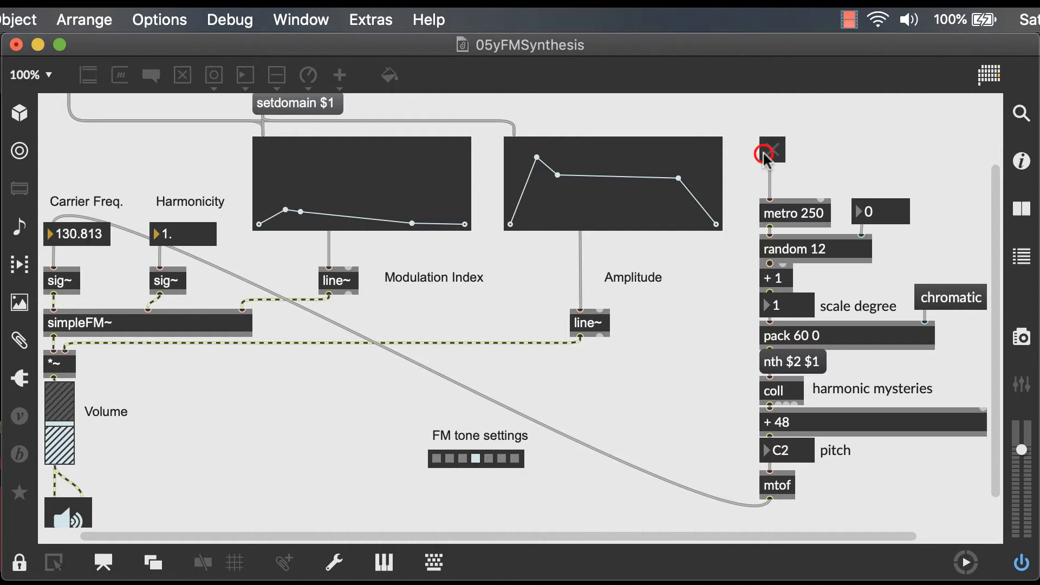
Step: Unlock the patch and connect the output of metro 250 to the Play a note button
{"action": "scroll", "coordinate": [268, 330], "scroll_direction": "up", "scroll_amount": 5}
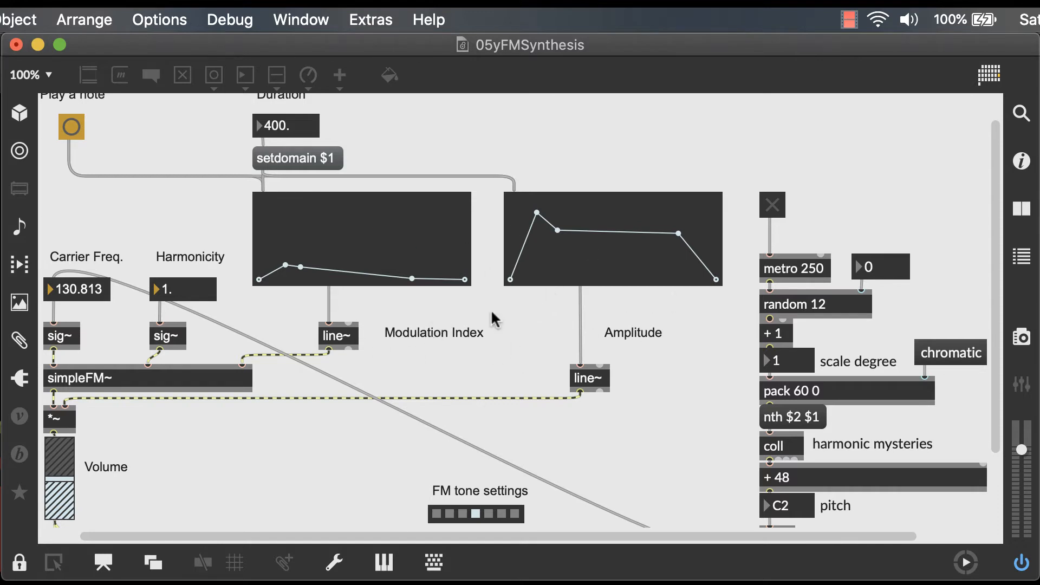
{"action": "left_click", "coordinate": [20, 564]}
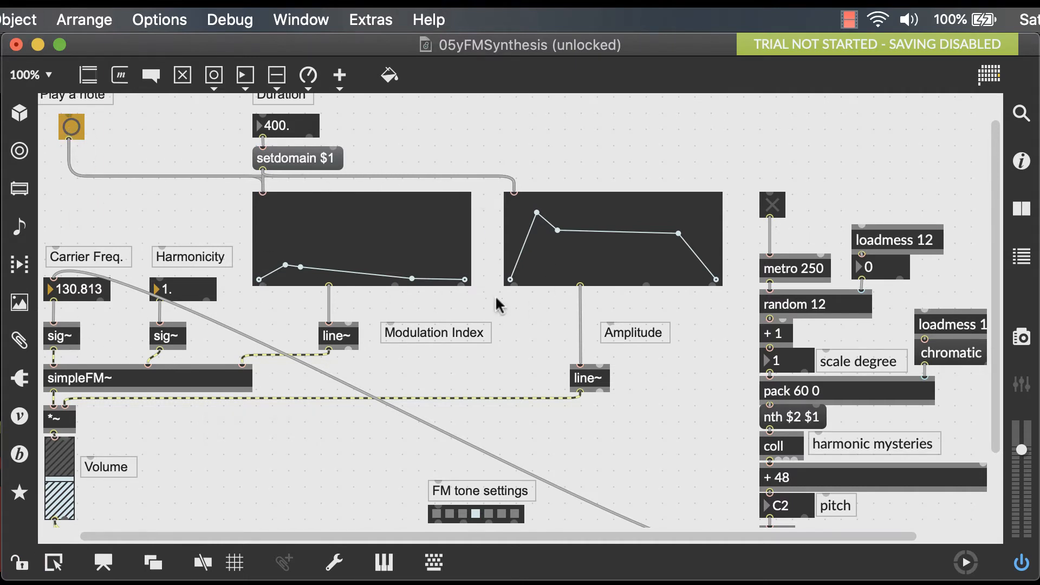
{"action": "scroll", "coordinate": [564, 276], "scroll_direction": "down", "scroll_amount": 2}
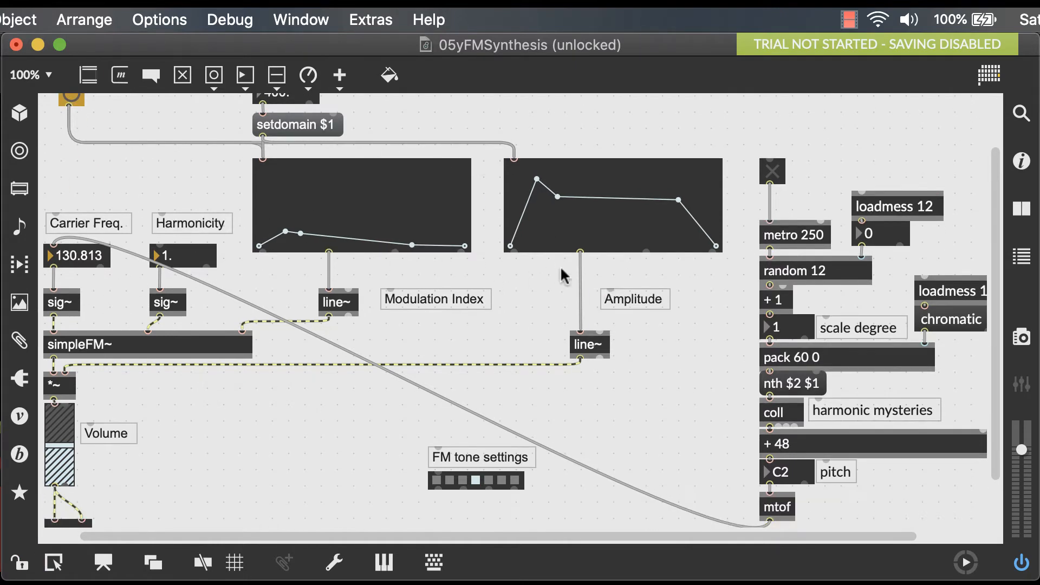
{"action": "left_click", "coordinate": [794, 239]}
{"action": "scroll", "coordinate": [260, 341], "scroll_direction": "up", "scroll_amount": 4}
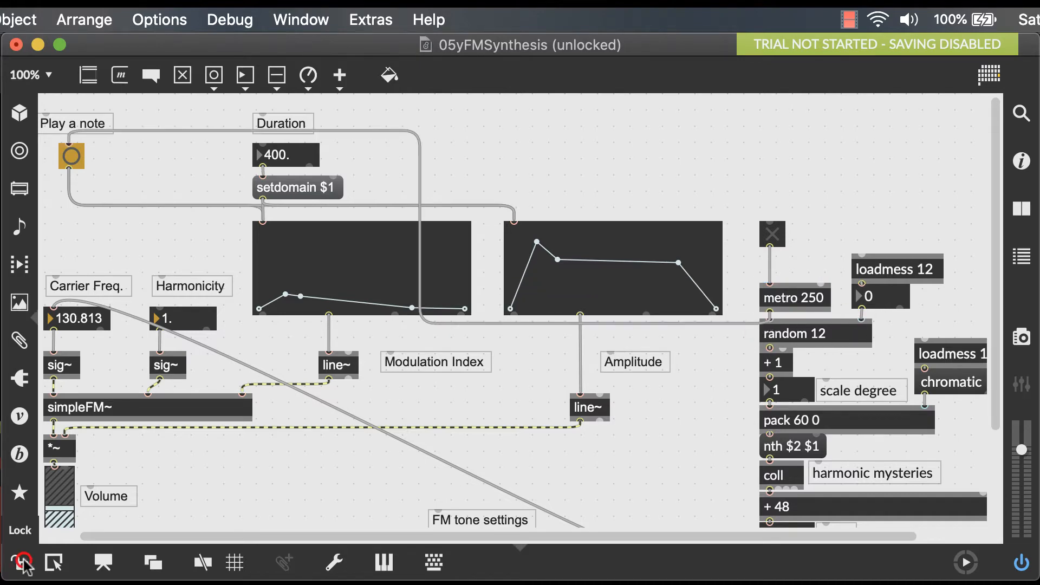
Step: Lock the patch, run the note generator to hear the triggered FM notes, and switch it off
{"action": "key", "text": "super+e"}
{"action": "left_click", "coordinate": [771, 242]}
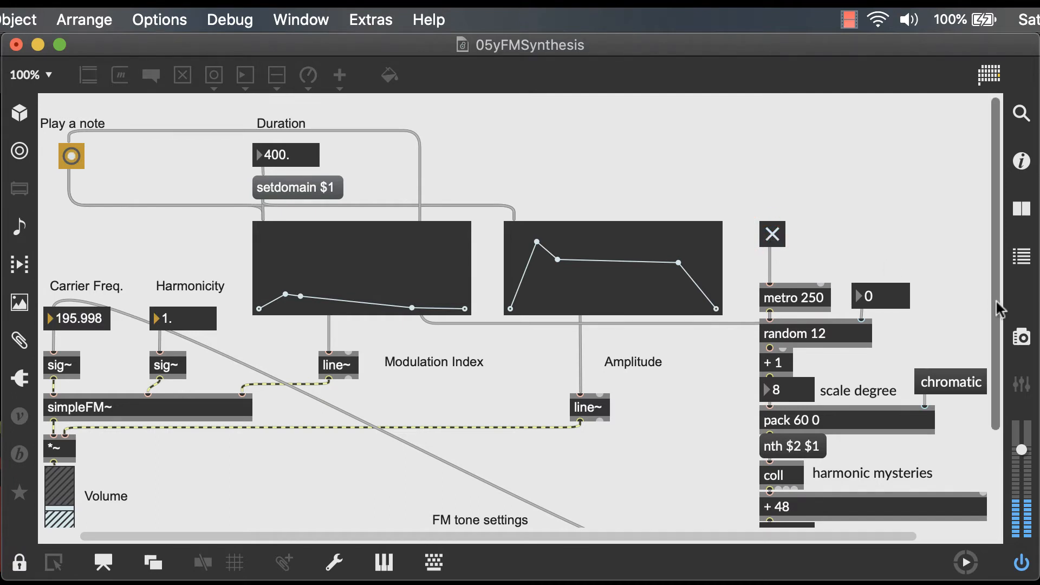
{"action": "left_click_drag", "start_coordinate": [997, 303], "coordinate": [992, 356]}
{"action": "left_click", "coordinate": [772, 169]}
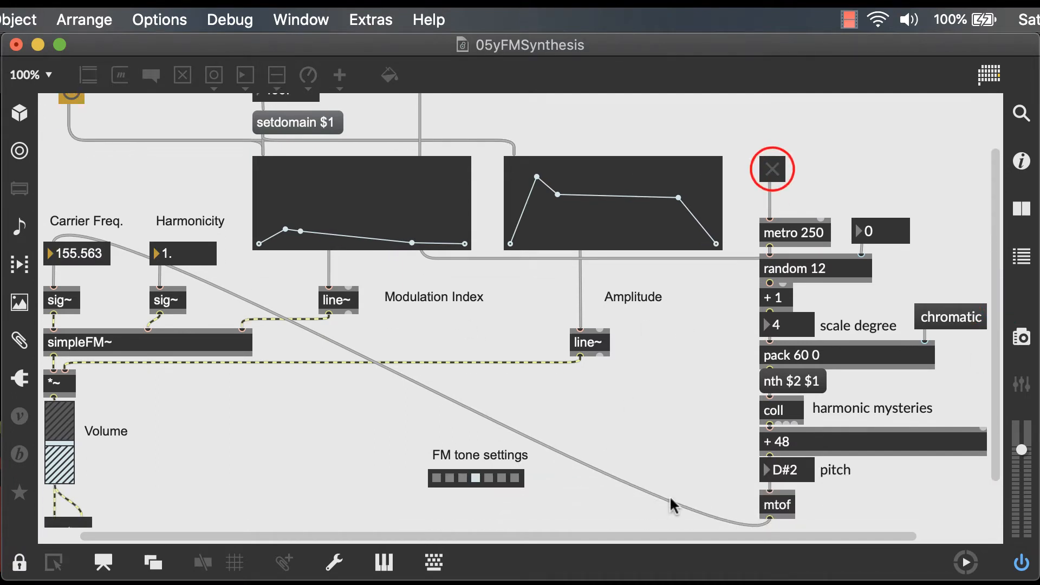
Step: Set the note generator's scale to ionian and turn the generator on to audition it
{"action": "left_click_drag", "start_coordinate": [691, 535], "coordinate": [758, 535]}
{"action": "left_click", "coordinate": [921, 325]}
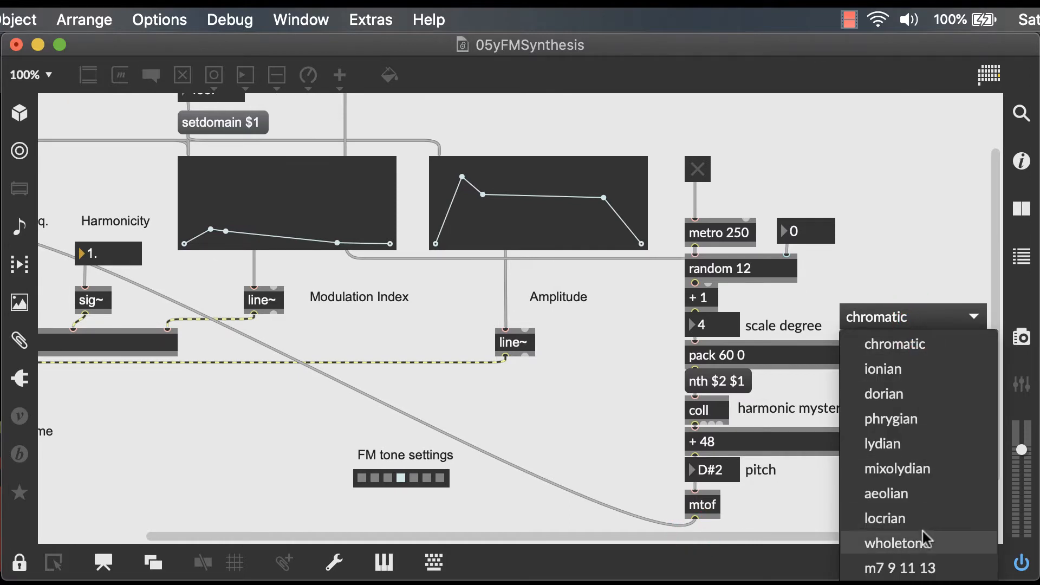
{"action": "left_click", "coordinate": [880, 374]}
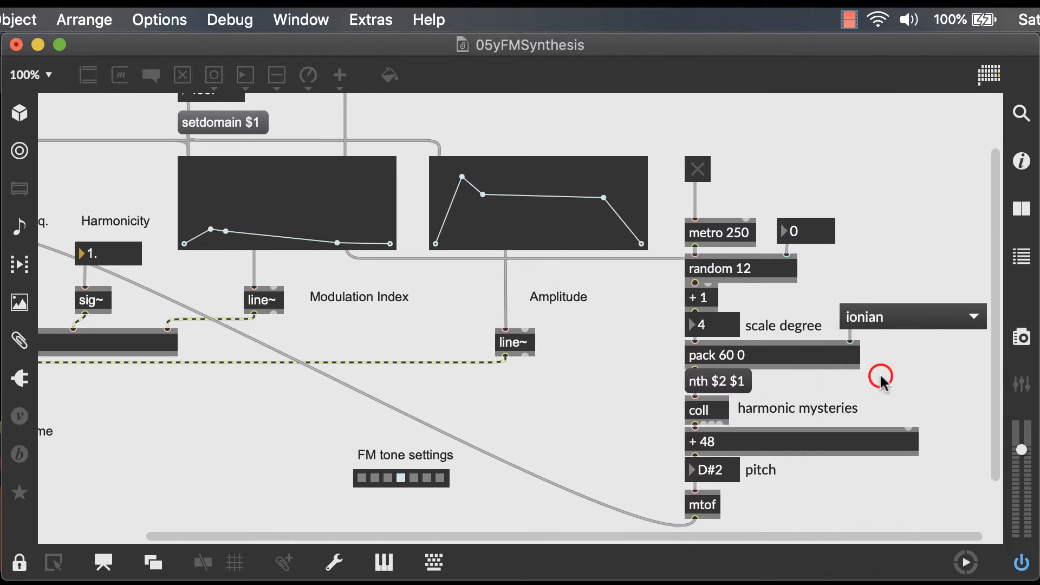
{"action": "left_click", "coordinate": [698, 169]}
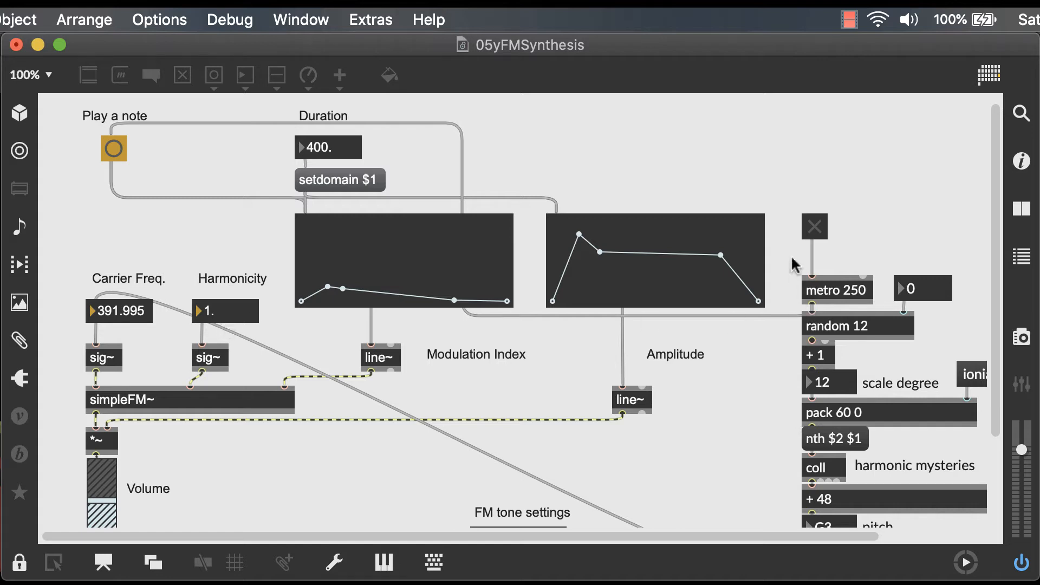
Step: Run the note generator while varying the harmonicity, restore the harmonicity to 1 and stop the generator
{"action": "left_click", "coordinate": [815, 226]}
{"action": "left_click_drag", "start_coordinate": [233, 311], "coordinate": [233, 371]}
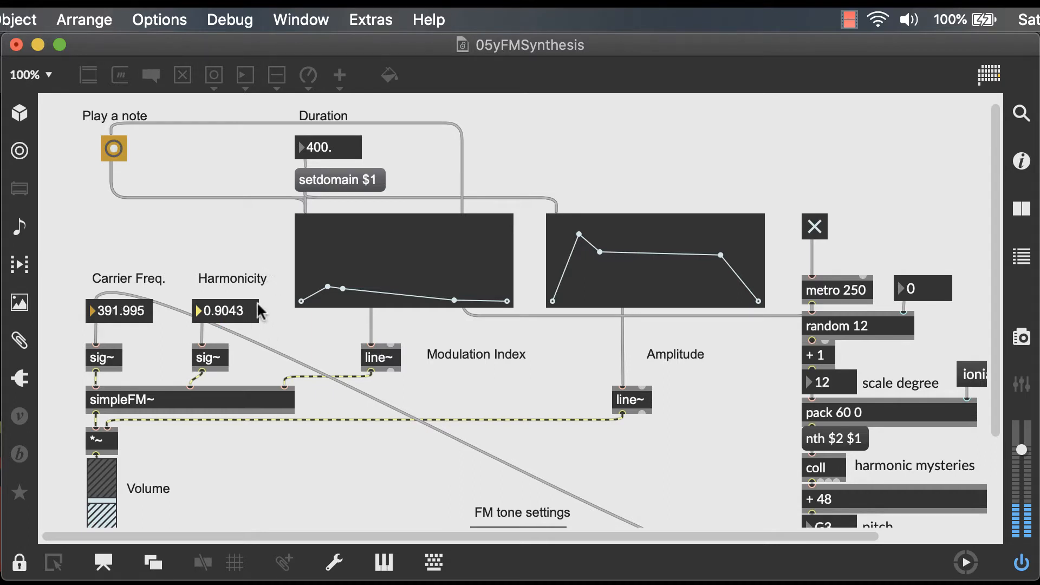
{"action": "left_click", "coordinate": [250, 317]}
{"action": "type", "text": "1"}
{"action": "key", "text": "Return"}
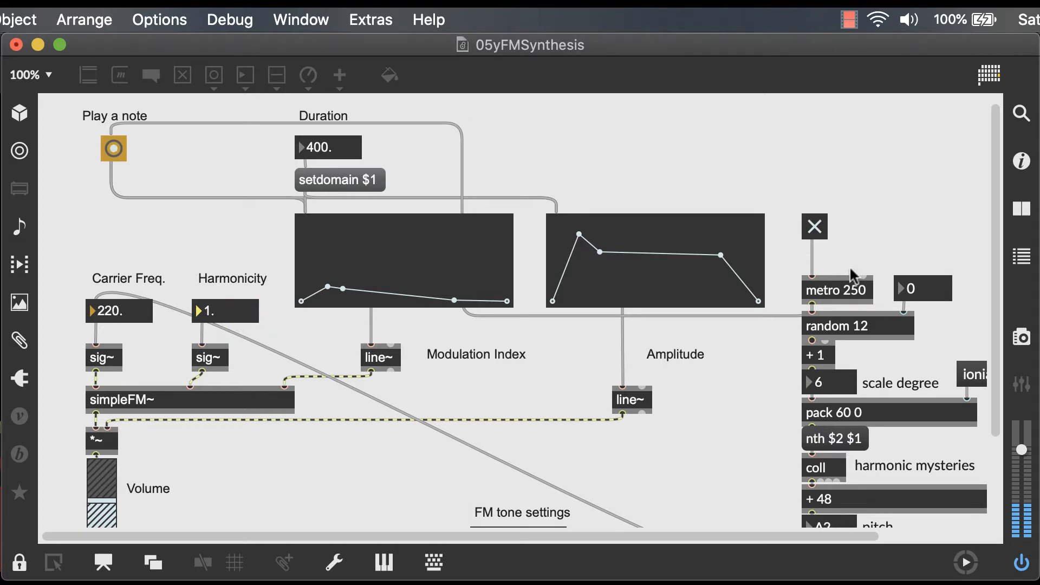
{"action": "left_click", "coordinate": [815, 227]}
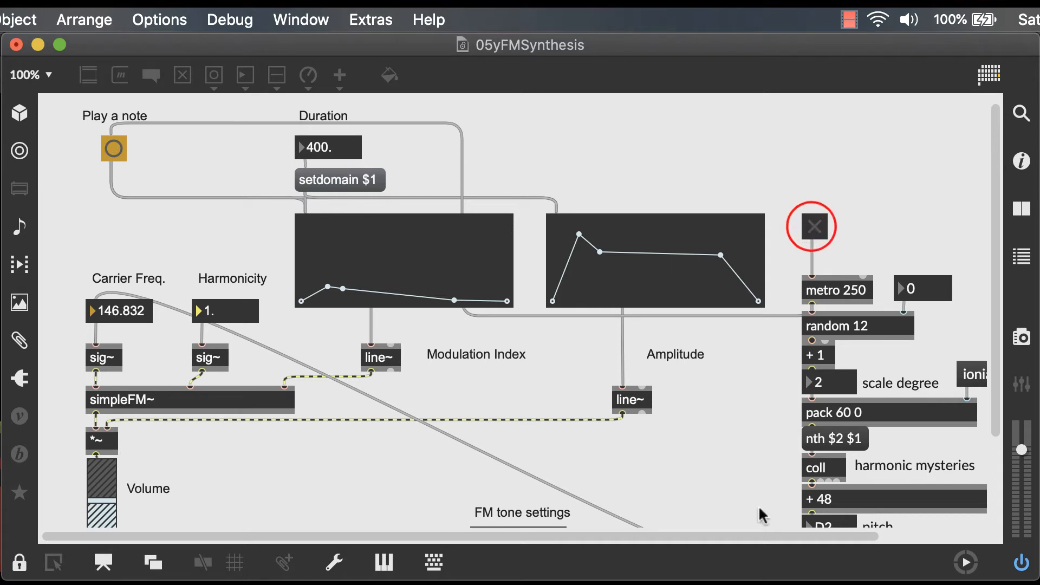
Step: Remove the 250 argument from the metro object and move it with its toggle closer to random 12
{"action": "left_click_drag", "start_coordinate": [764, 534], "coordinate": [902, 520]}
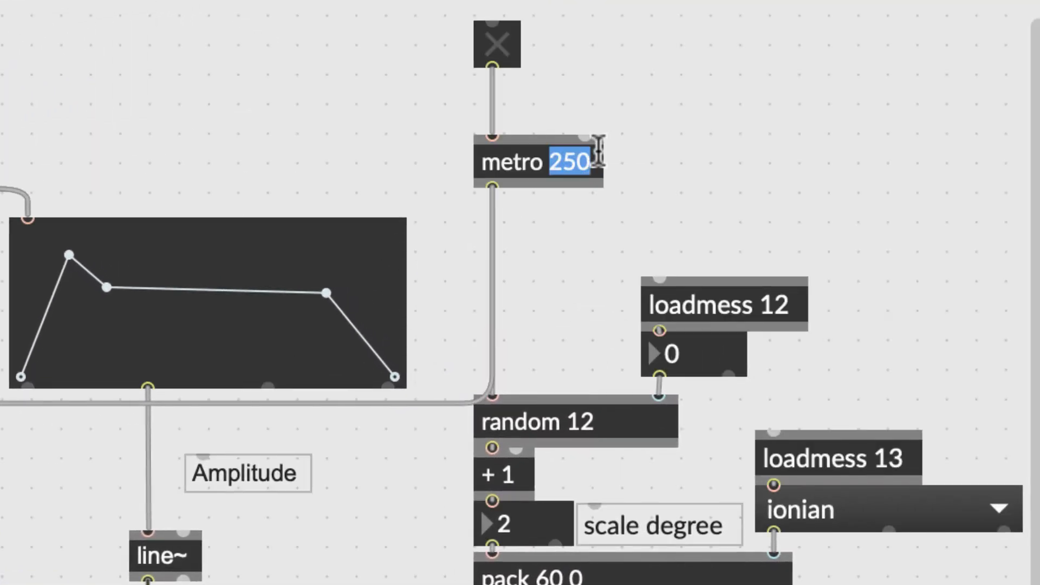
{"action": "key", "text": "BackSpace"}
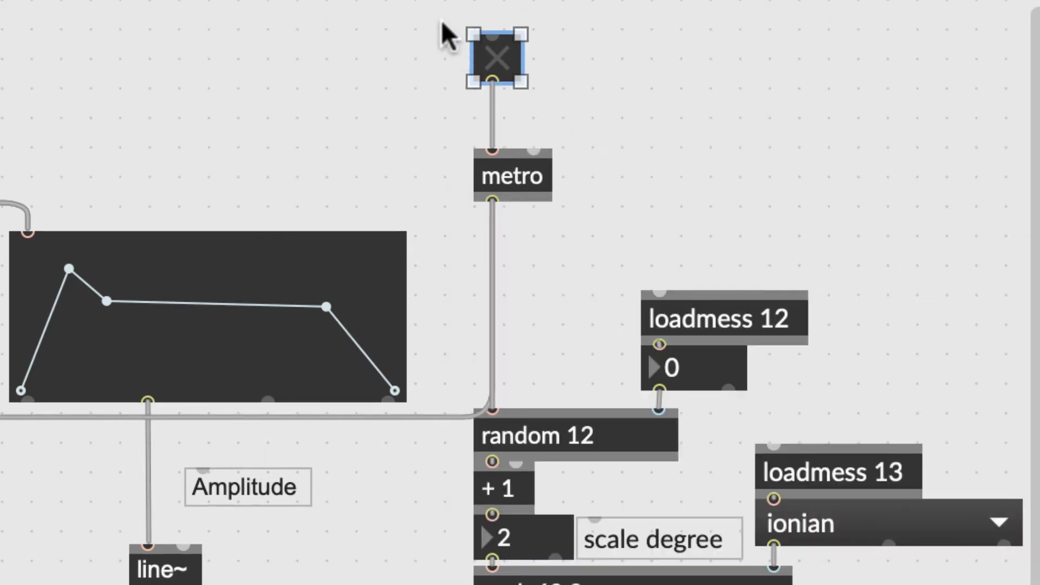
{"action": "left_click_drag", "start_coordinate": [446, 23], "coordinate": [574, 189]}
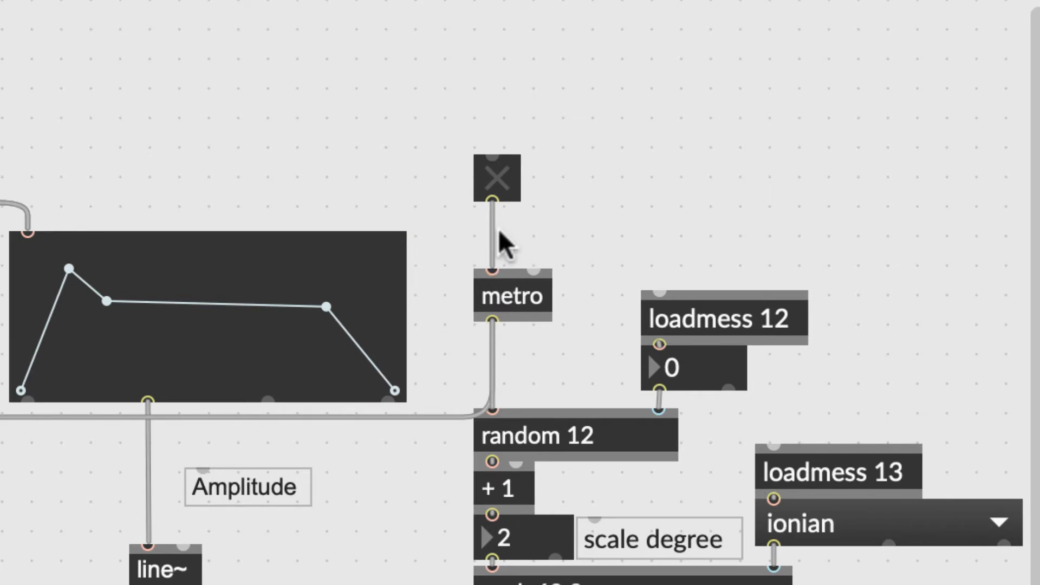
Step: Create a metro 4000 object above the note generator and connect a new toggle to its input
{"action": "double_click", "coordinate": [618, 123]}
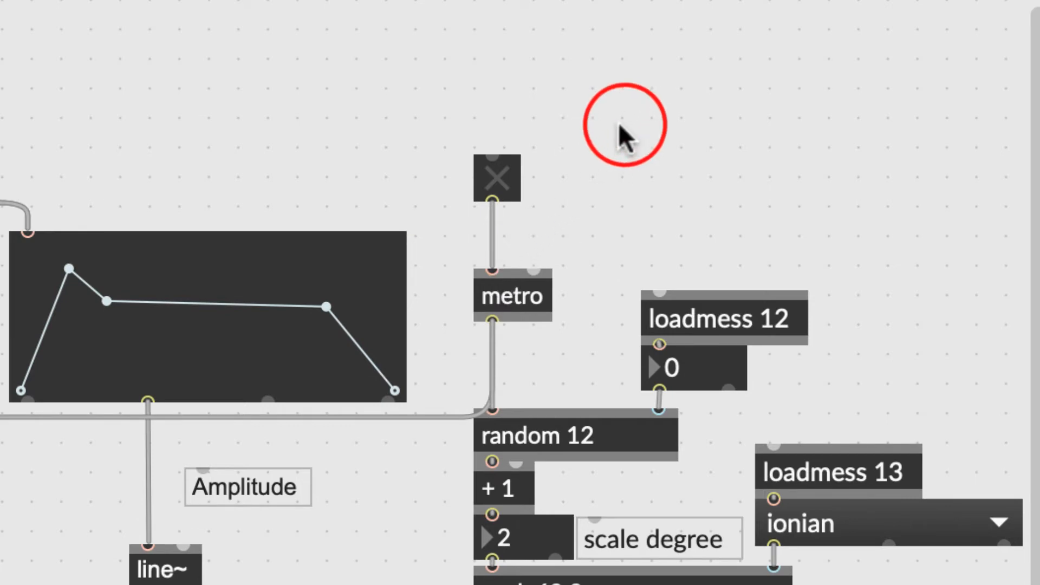
{"action": "type", "text": "metro"}
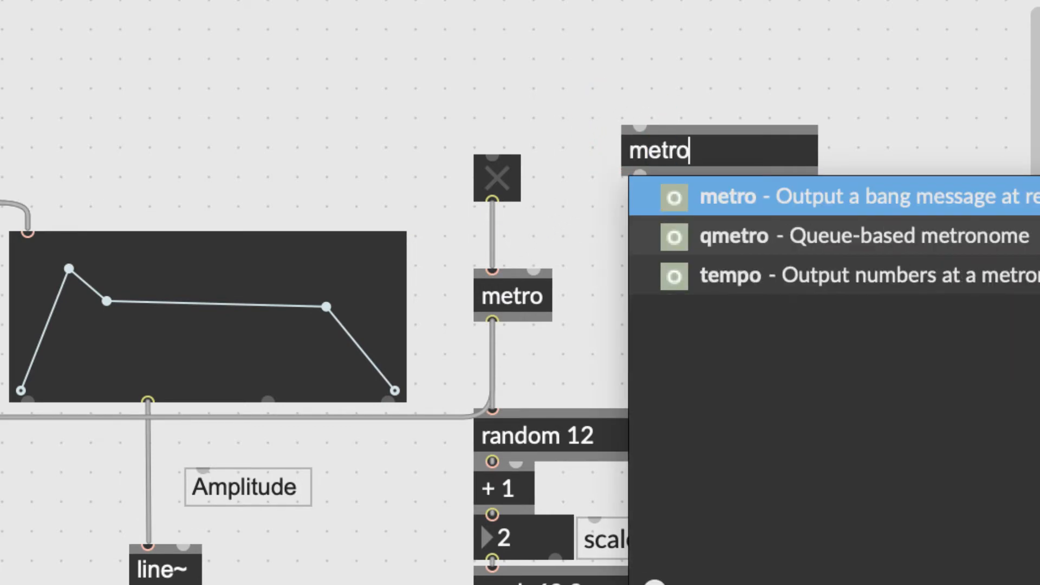
{"action": "type", "text": " 4000"}
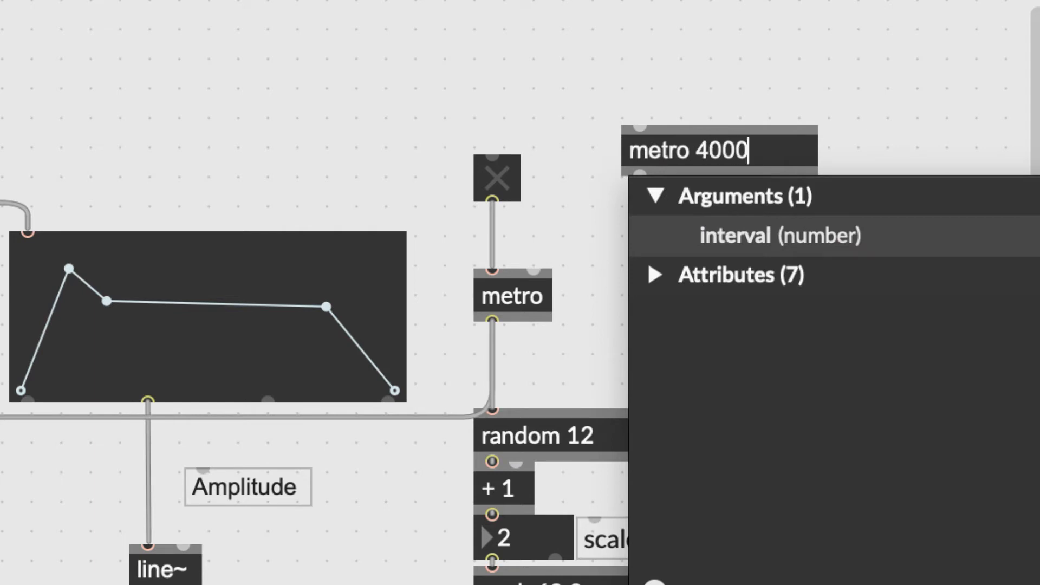
{"action": "left_click", "coordinate": [540, 59]}
{"action": "left_click_drag", "start_coordinate": [682, 142], "coordinate": [634, 98]}
{"action": "key", "text": "t"}
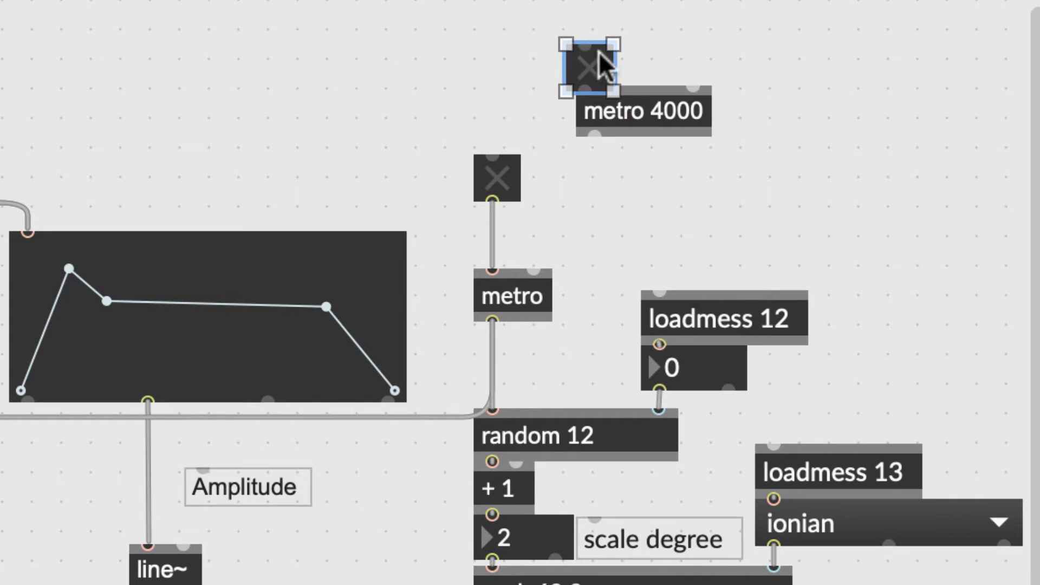
{"action": "left_click_drag", "start_coordinate": [595, 61], "coordinate": [596, 84]}
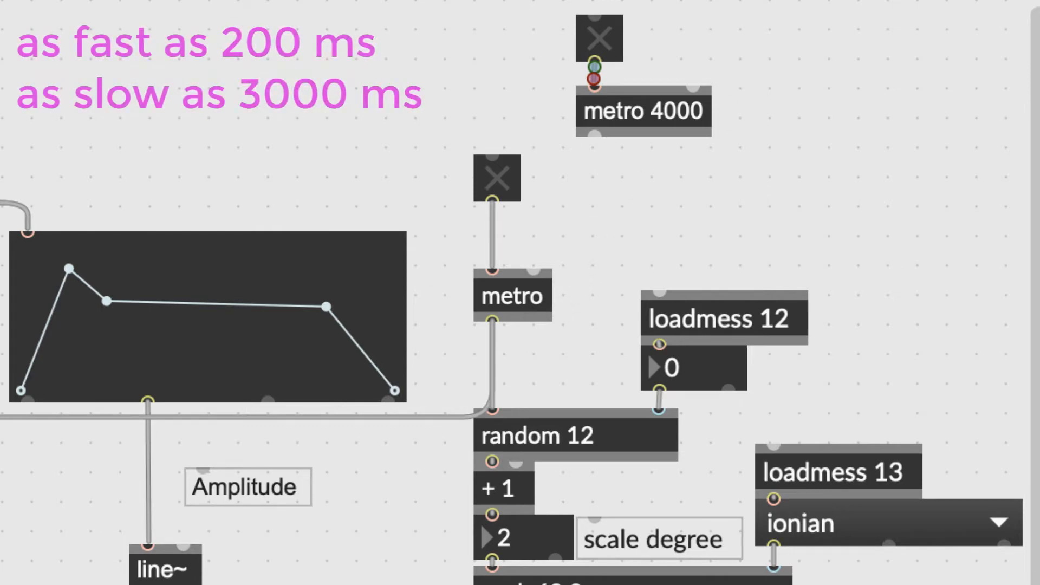
Step: Create a random 3000 object and align it directly beneath metro 4000
{"action": "type", "text": "nr"}
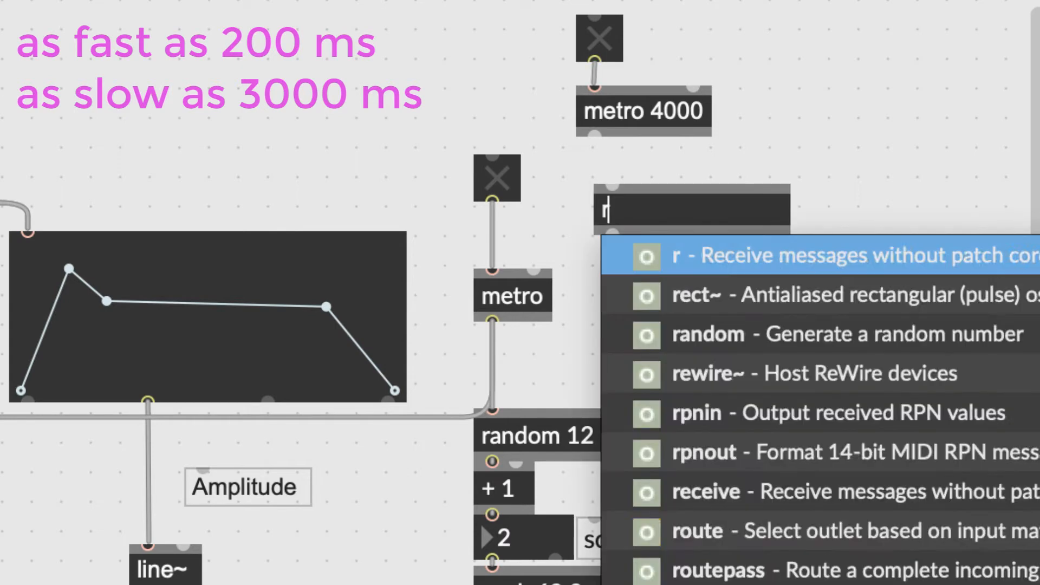
{"action": "type", "text": "andom "}
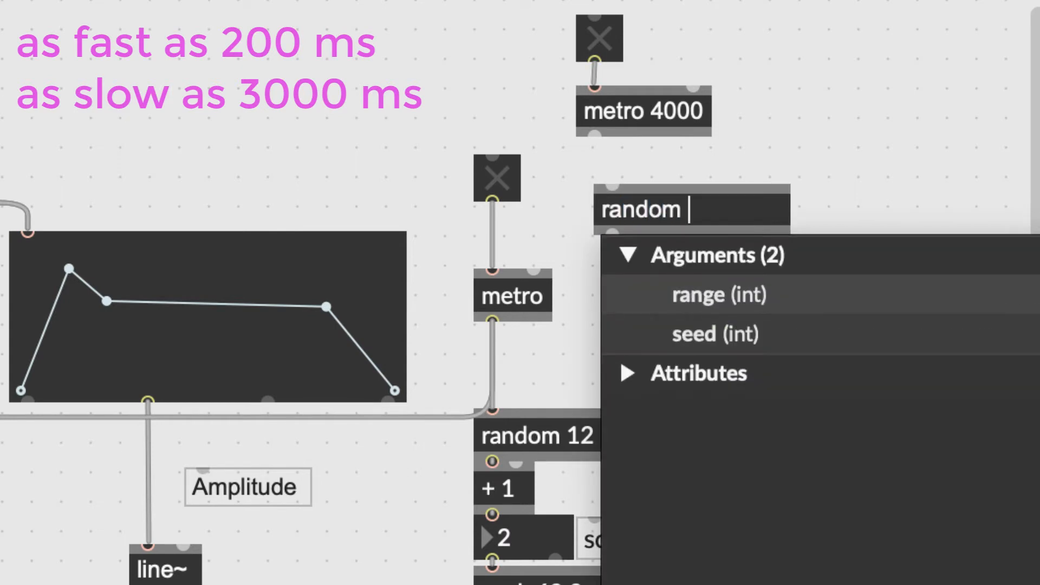
{"action": "type", "text": "3000"}
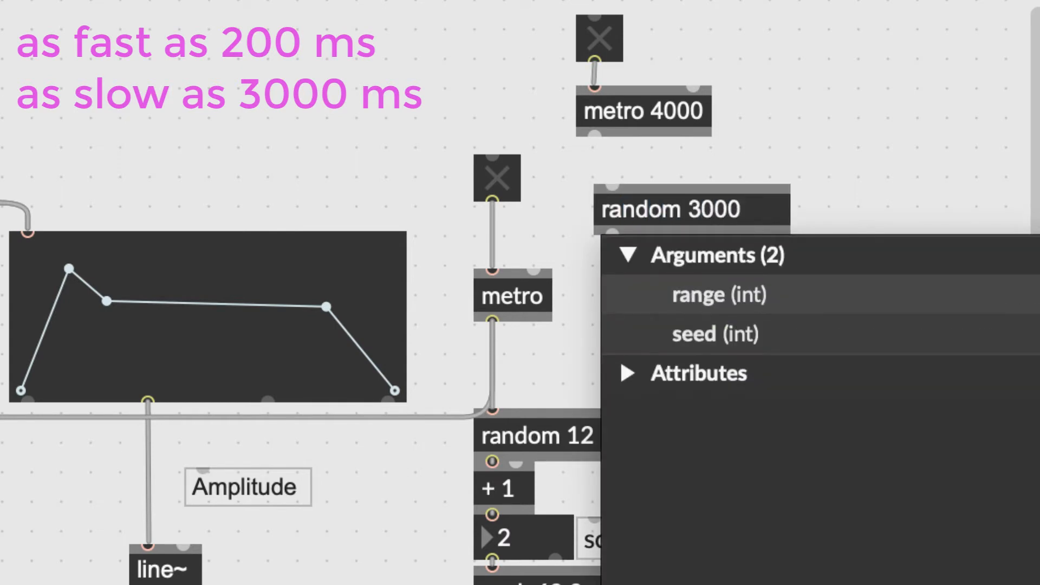
{"action": "left_click", "coordinate": [821, 160]}
{"action": "left_click_drag", "start_coordinate": [655, 201], "coordinate": [640, 174]}
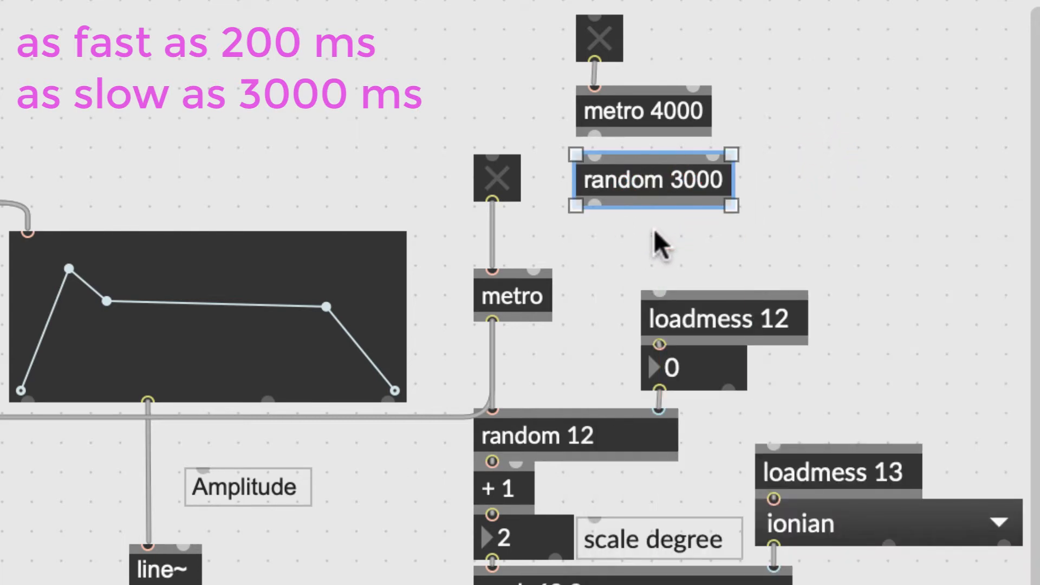
Step: Create a + 100 object beneath random 3000 and chain metro 4000, random 3000 and + 100 together
{"action": "type", "text": "n+ "}
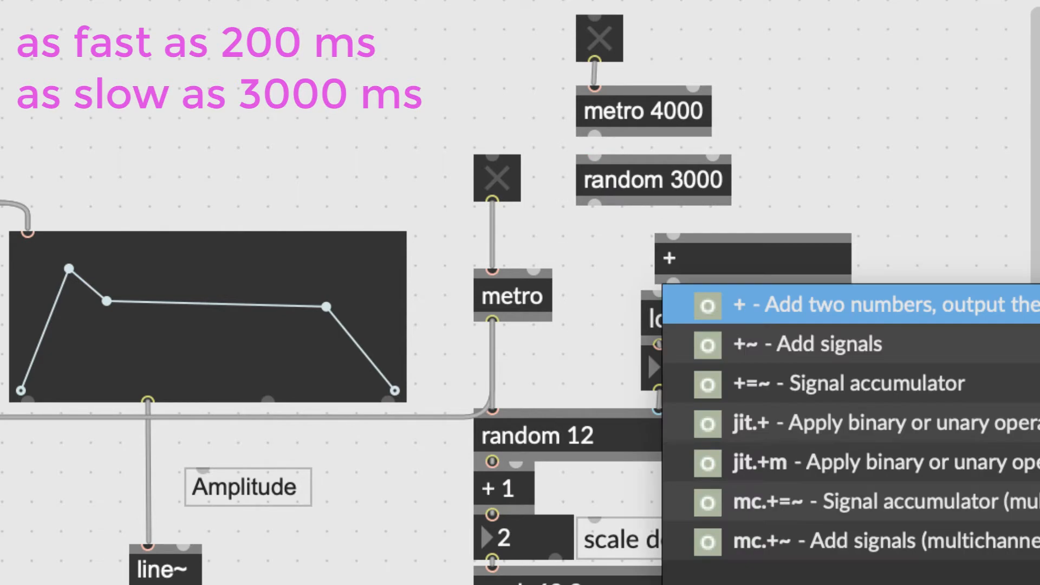
{"action": "type", "text": "1"}
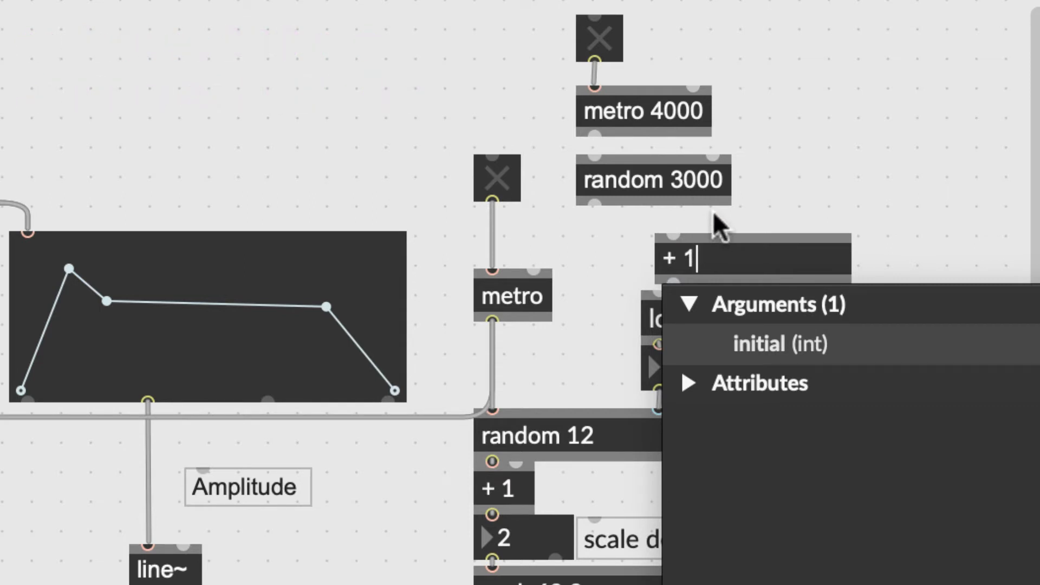
{"action": "type", "text": "00"}
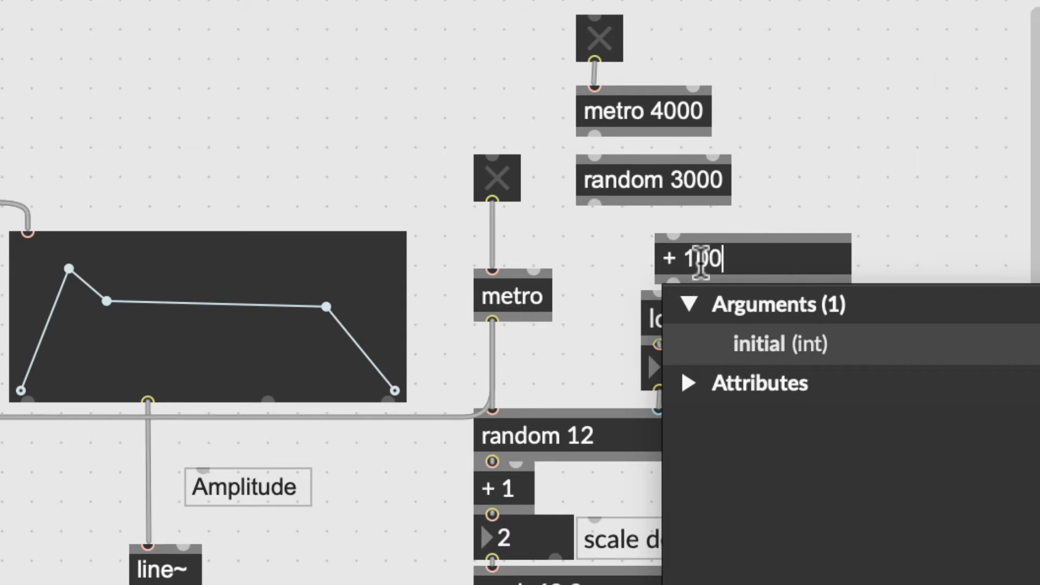
{"action": "left_click", "coordinate": [797, 162]}
{"action": "left_click_drag", "start_coordinate": [703, 250], "coordinate": [628, 238]}
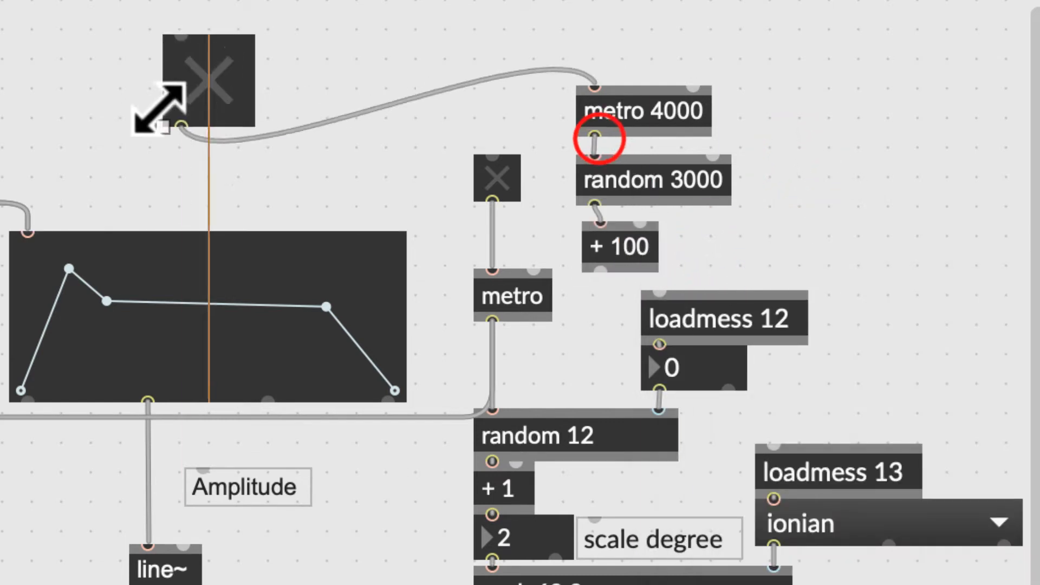
Step: Enlarge the metro 4000 toggle above the amplitude envelope and shift the metro 4000, random 3000 and + 100 chain upward
{"action": "left_click_drag", "start_coordinate": [152, 109], "coordinate": [83, 154]}
{"action": "left_click_drag", "start_coordinate": [202, 111], "coordinate": [289, 85]}
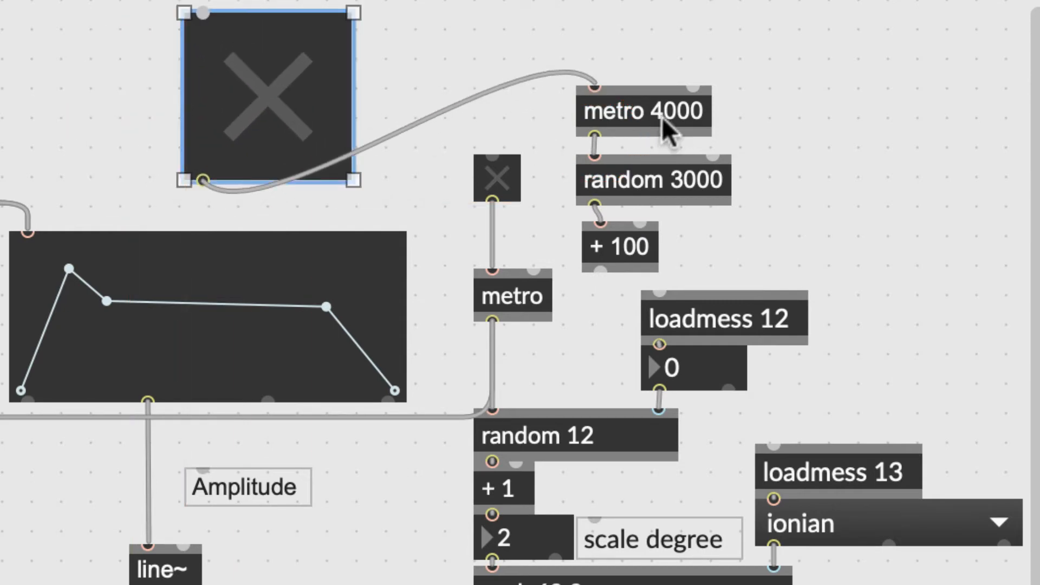
{"action": "left_click_drag", "start_coordinate": [662, 116], "coordinate": [662, 44]}
{"action": "left_click_drag", "start_coordinate": [661, 179], "coordinate": [661, 122]}
{"action": "left_click_drag", "start_coordinate": [629, 241], "coordinate": [624, 187]}
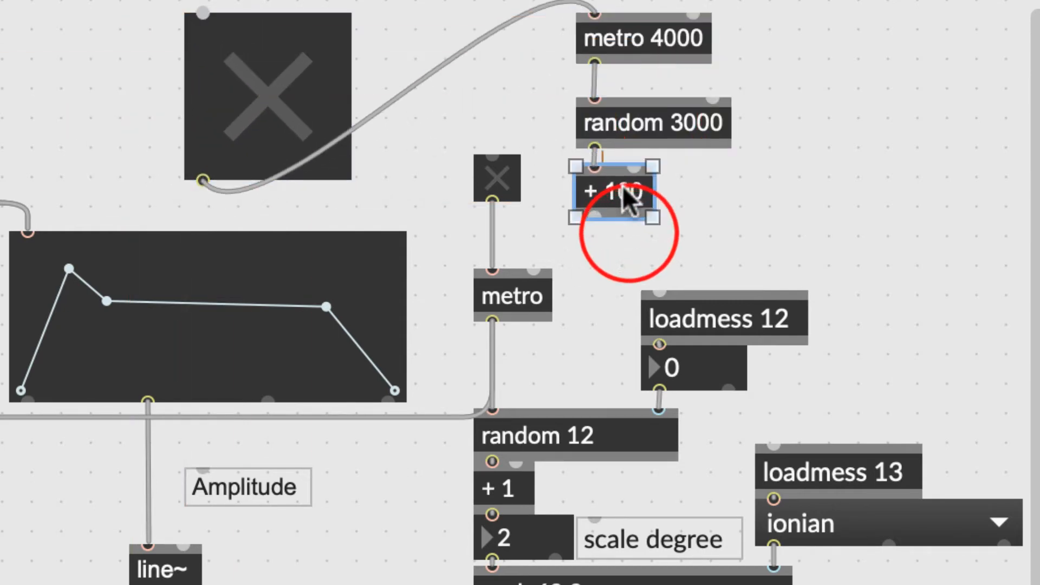
Step: Add a number box beneath + 100, connecting + 100 to it and its output to the note generator metro's interval inlet
{"action": "key", "text": "i"}
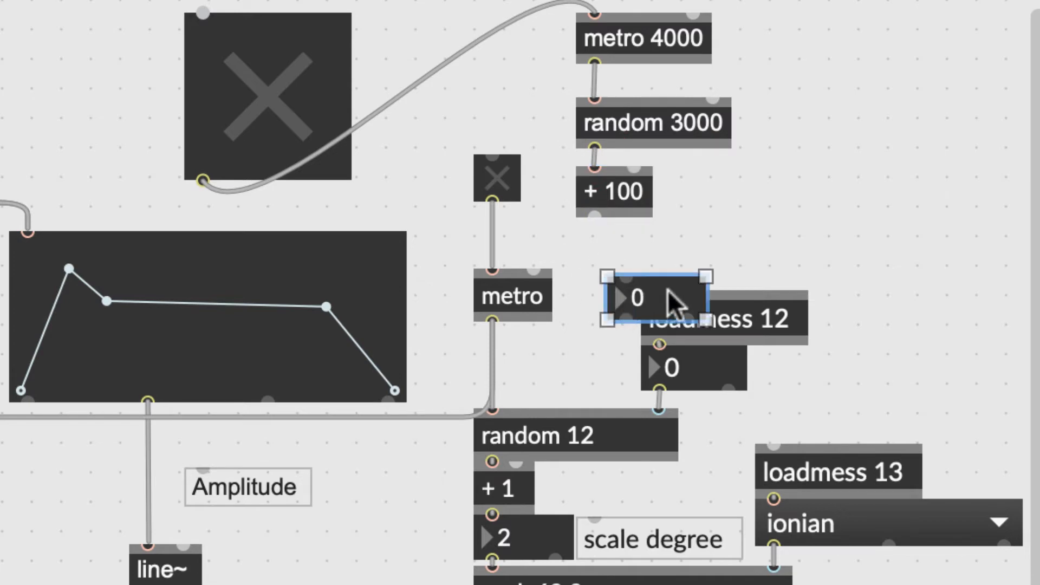
{"action": "left_click_drag", "start_coordinate": [666, 296], "coordinate": [594, 232]}
{"action": "left_click_drag", "start_coordinate": [595, 274], "coordinate": [528, 308]}
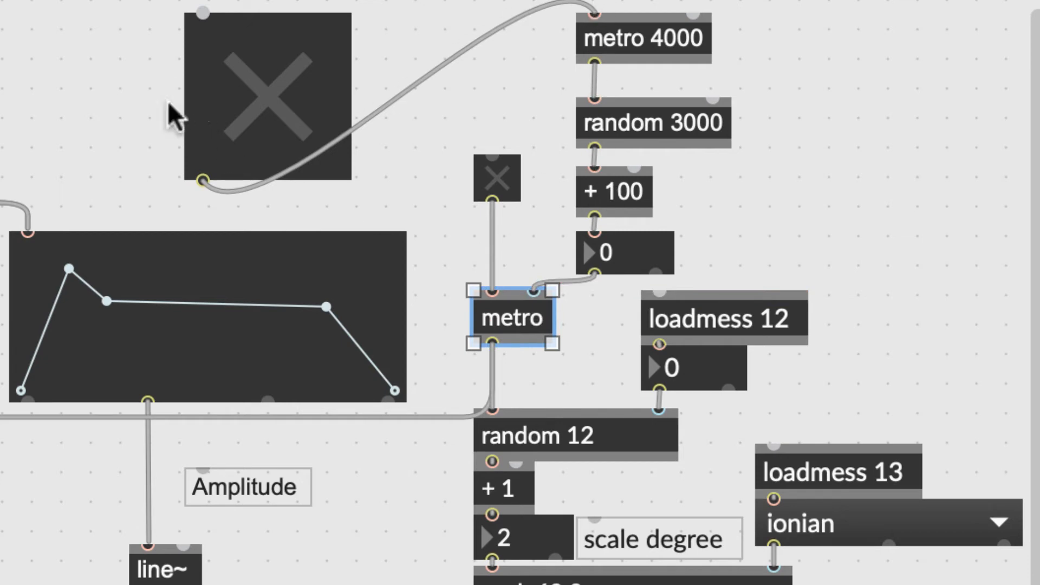
Step: Change the + 100 object to + 101
{"action": "left_click_drag", "start_coordinate": [489, 184], "coordinate": [490, 187]}
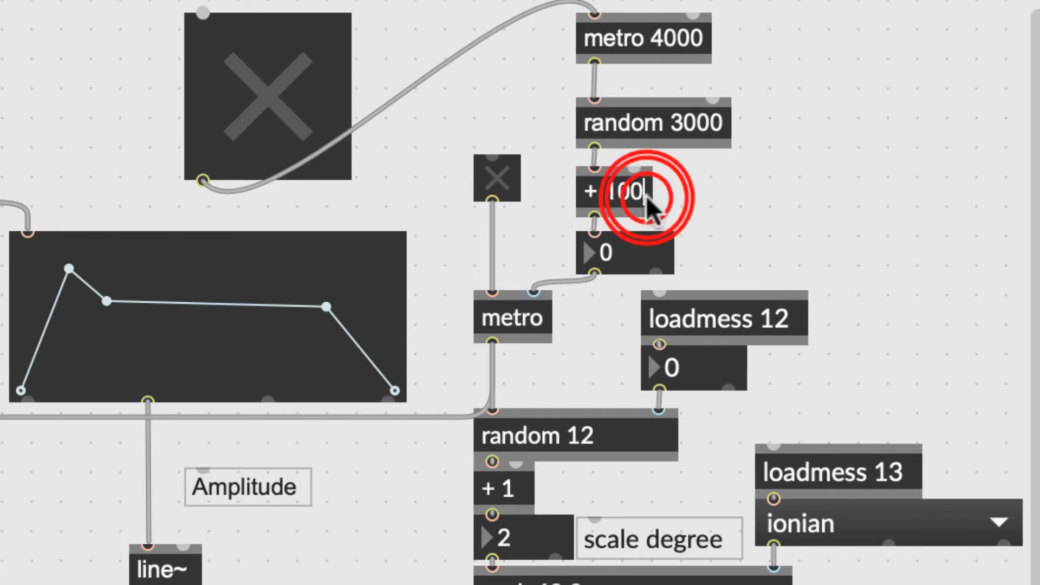
{"action": "type", "text": "+ 101"}
{"action": "left_click", "coordinate": [660, 249]}
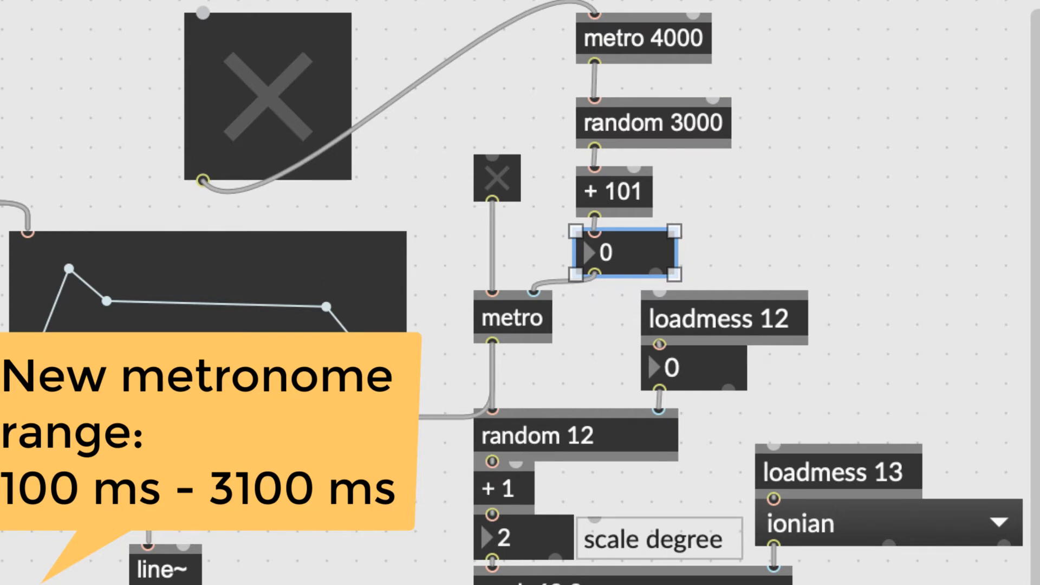
Step: Lock the patch and start both the metro 4000 and the note generator's metro
{"action": "key", "text": "super+e"}
{"action": "left_click", "coordinate": [279, 163]}
{"action": "left_click", "coordinate": [481, 177]}
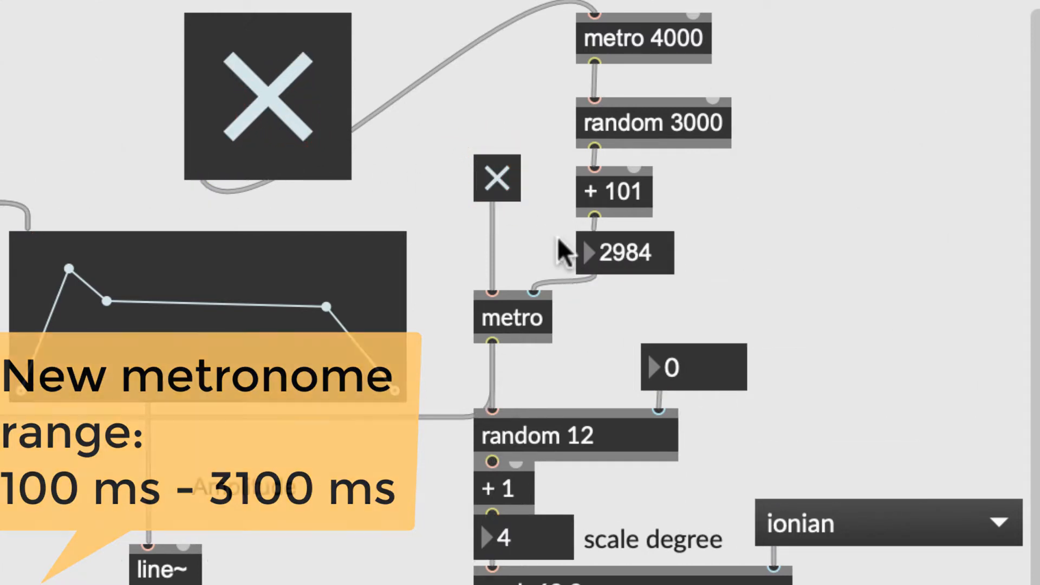
Step: Set the number box feeding the random 12 object's range to 12
{"action": "left_click", "coordinate": [699, 369]}
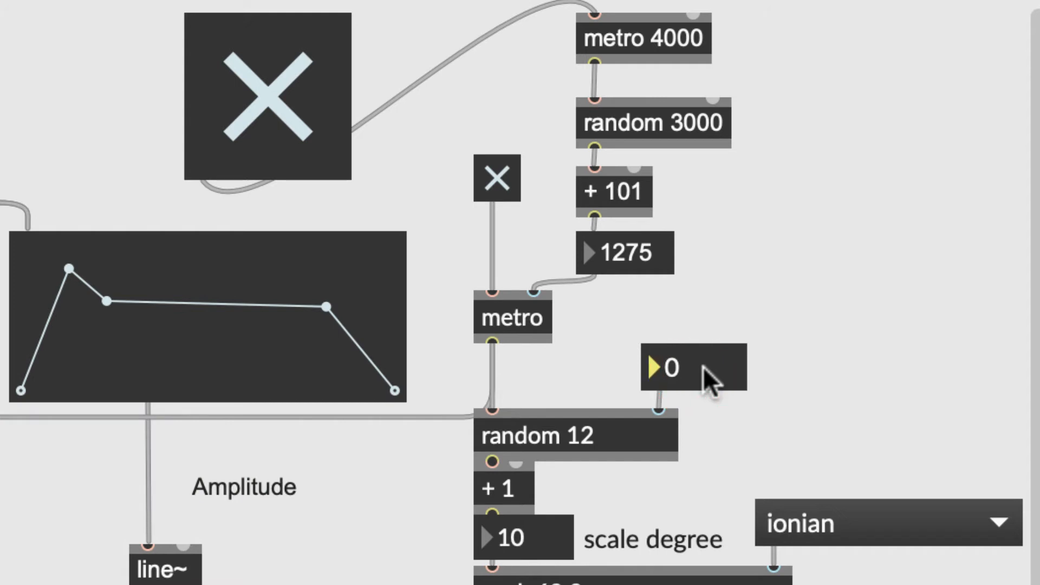
{"action": "type", "text": "13"}
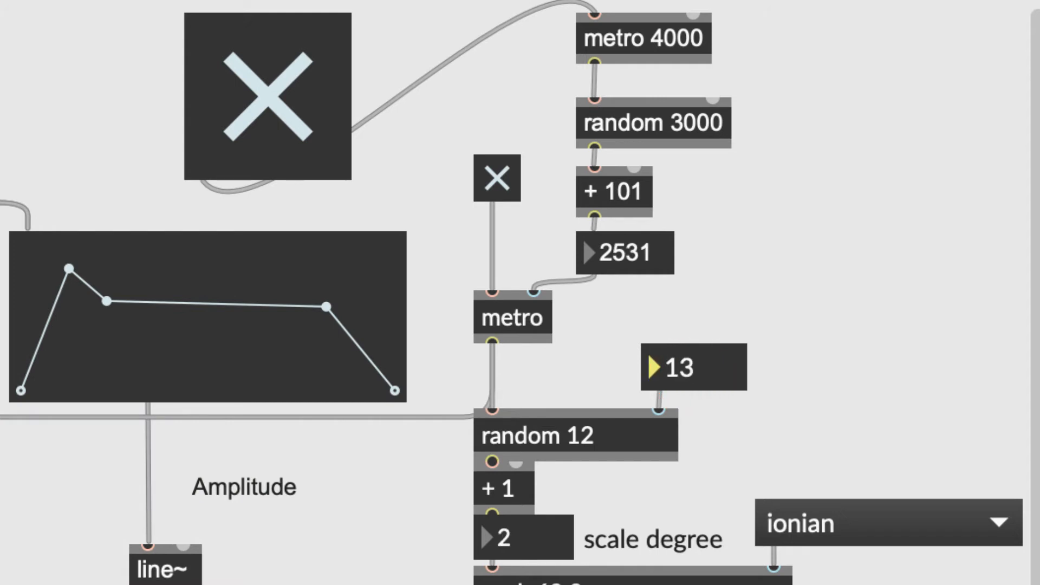
{"action": "key", "text": "BackSpace"}
{"action": "type", "text": "2"}
{"action": "key", "text": "Return"}
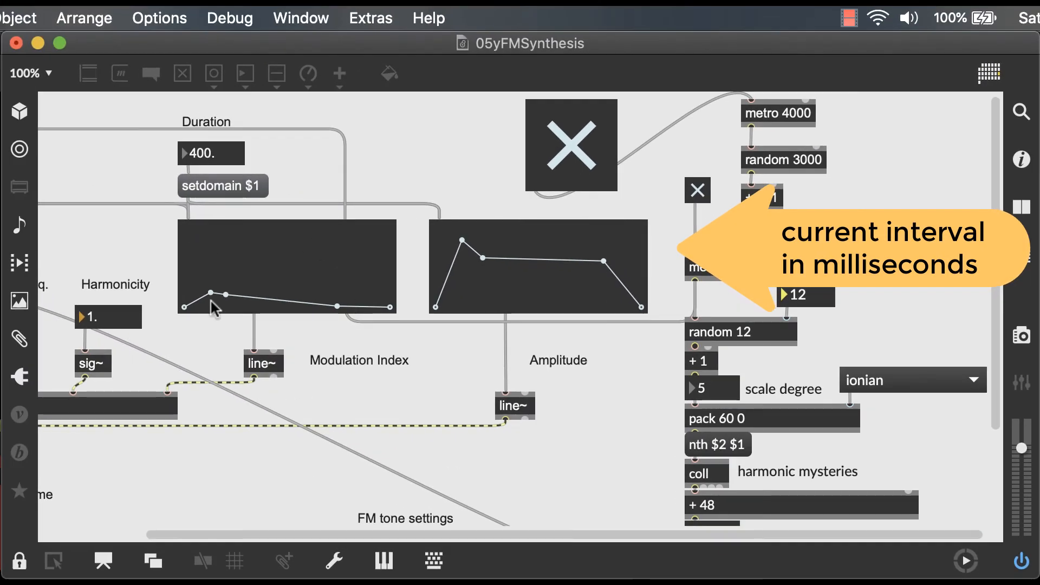
Step: Reshape the modulation index envelope into a falling curve and reduce the amplitude envelope to one late peak at about x 327, y 0.82
{"action": "mouse_move", "coordinate": [208, 292]}
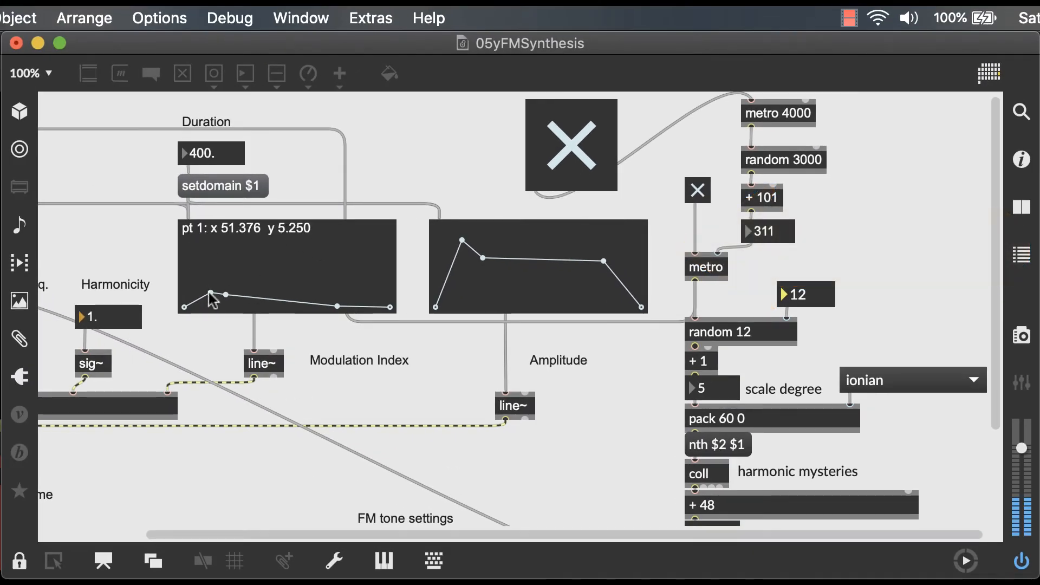
{"action": "left_click_drag", "start_coordinate": [210, 293], "coordinate": [188, 274]}
{"action": "mouse_move", "coordinate": [483, 258]}
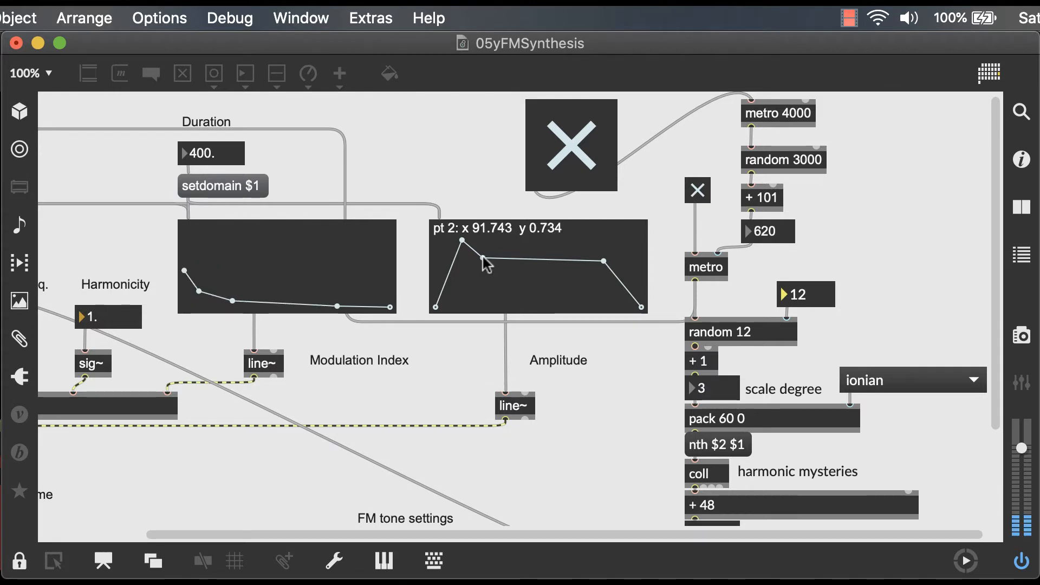
{"action": "left_click_drag", "start_coordinate": [483, 256], "coordinate": [604, 261]}
{"action": "left_click", "coordinate": [604, 261], "text": "shift"}
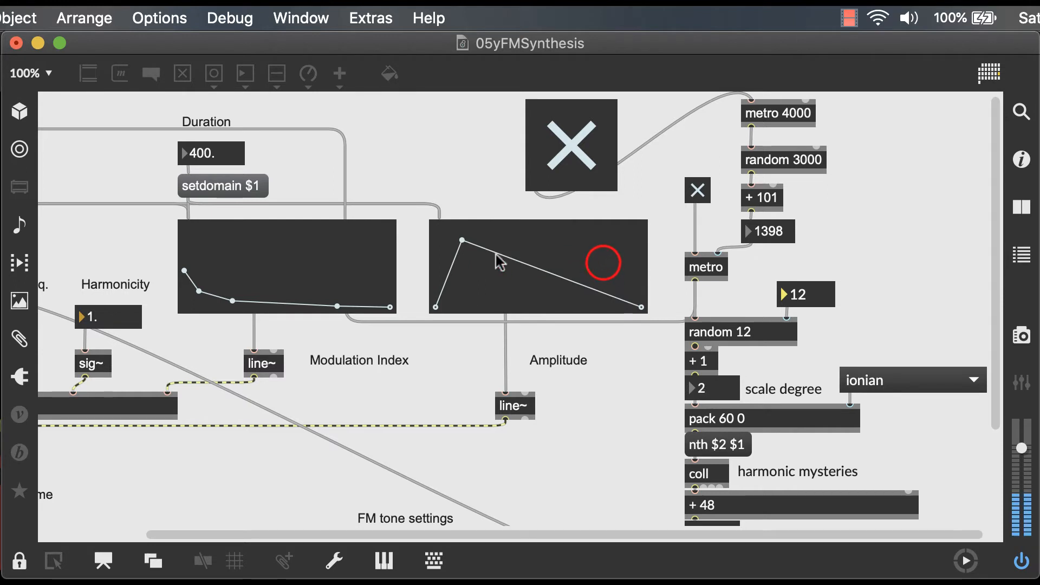
{"action": "left_click_drag", "start_coordinate": [463, 239], "coordinate": [607, 255]}
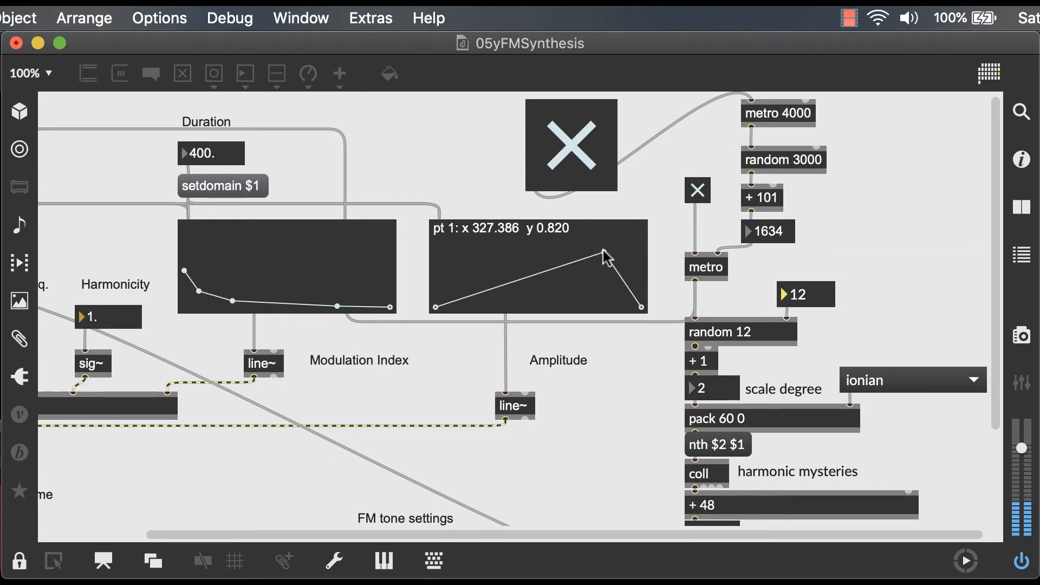
Step: Stop both metros, connect the random interval number box to the Duration number box and lock the patch again
{"action": "left_click", "coordinate": [699, 190]}
{"action": "left_click", "coordinate": [562, 150]}
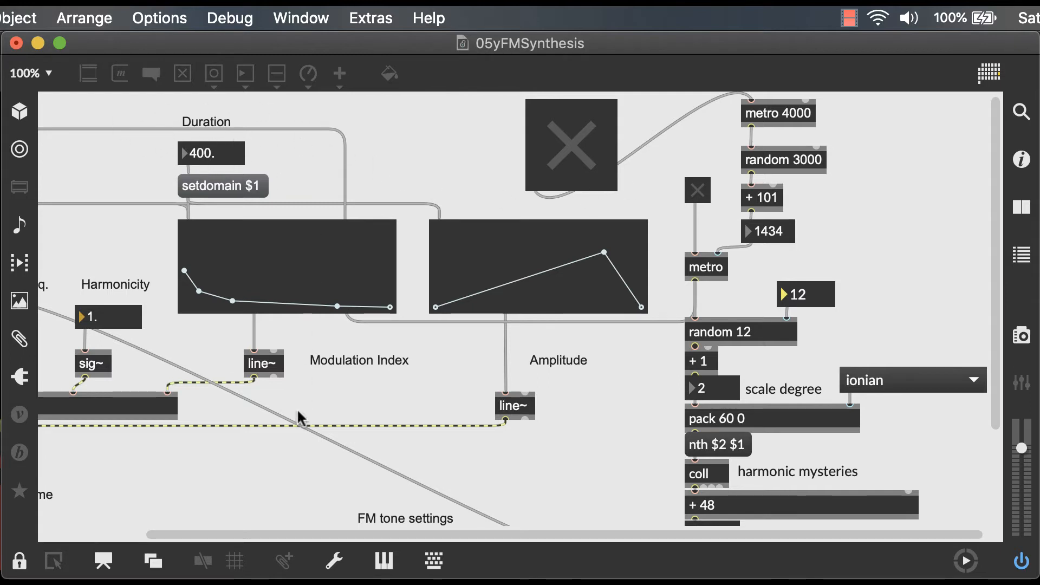
{"action": "scroll", "coordinate": [307, 436], "scroll_direction": "down", "scroll_amount": 1}
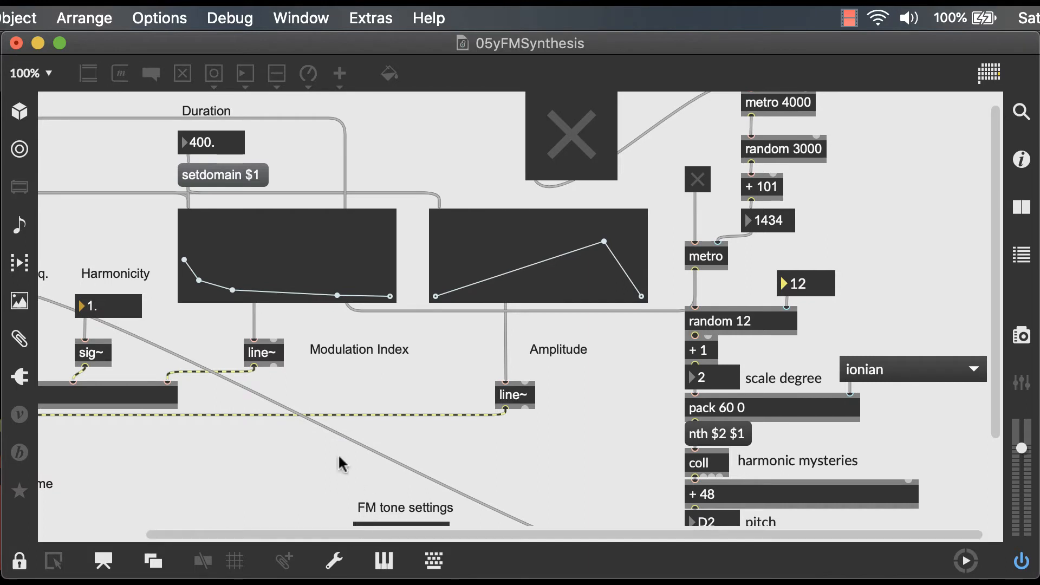
{"action": "scroll", "coordinate": [208, 383], "scroll_direction": "up", "scroll_amount": 1}
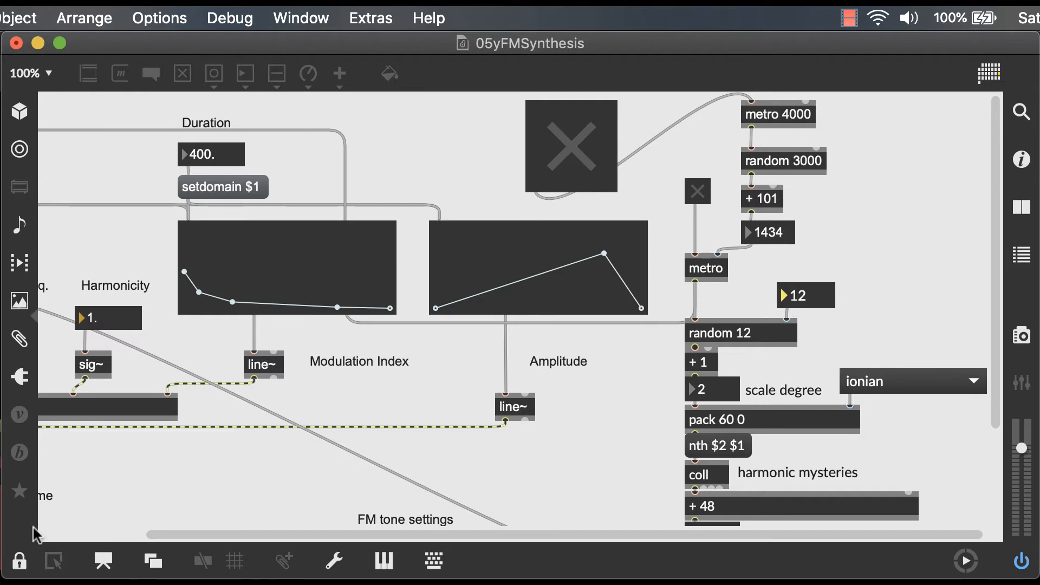
{"action": "left_click", "coordinate": [20, 560]}
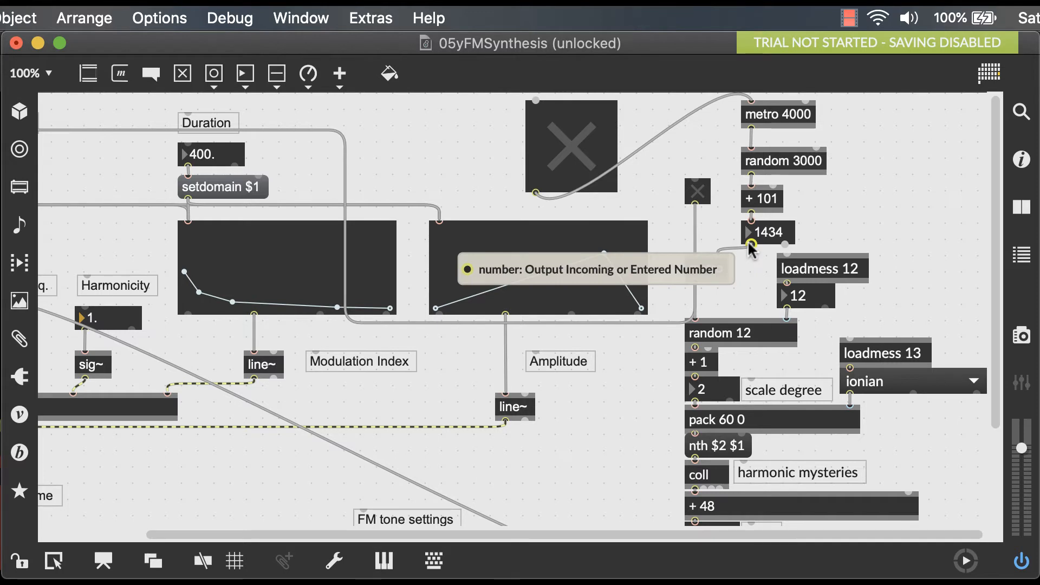
{"action": "left_click_drag", "start_coordinate": [750, 247], "coordinate": [193, 137]}
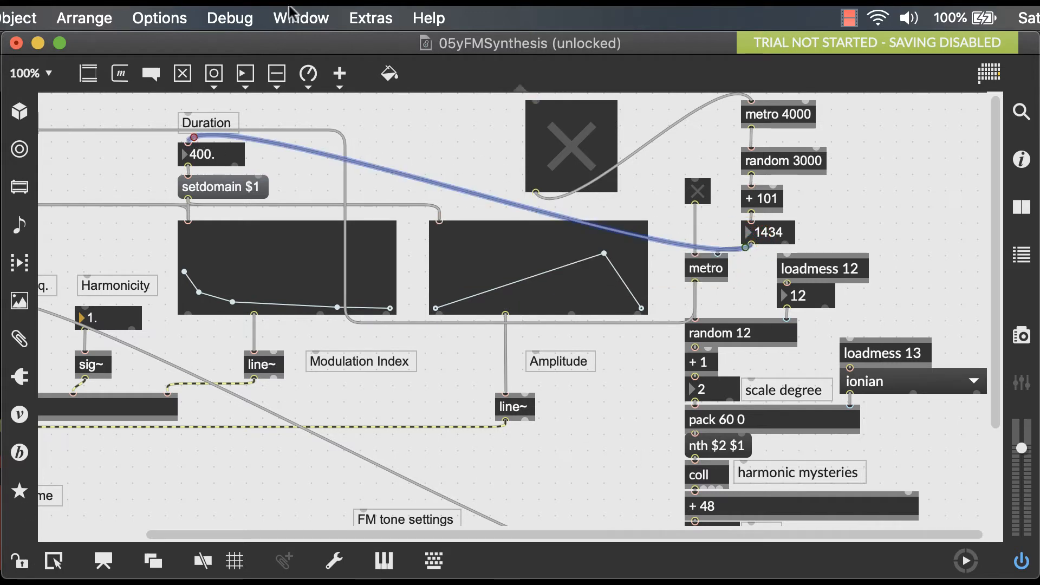
{"action": "left_click", "coordinate": [22, 564]}
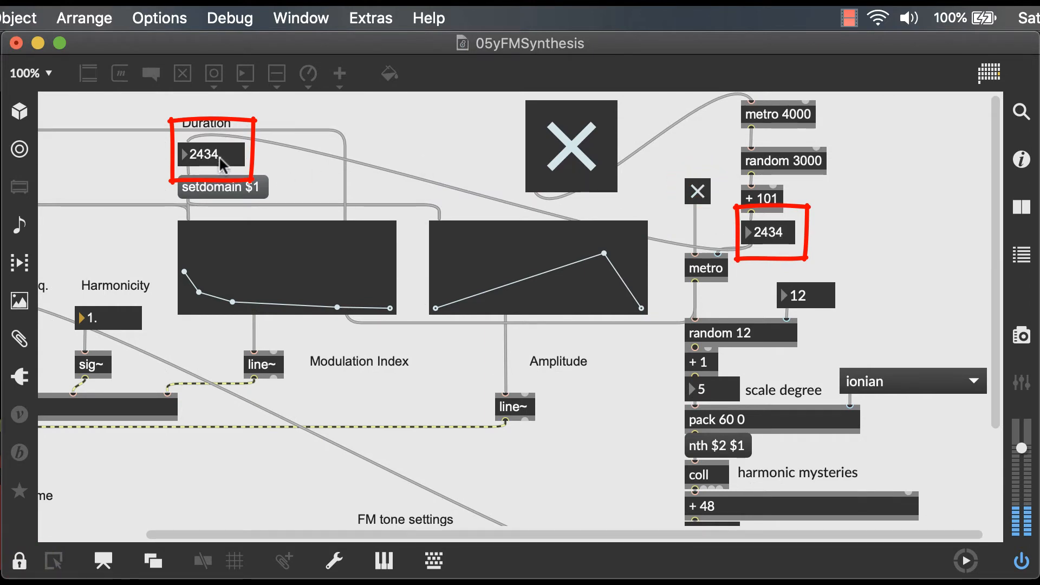
Step: Move the amplitude envelope's peak to the middle and raise the first points of the modulation index envelope
{"action": "mouse_move", "coordinate": [603, 251]}
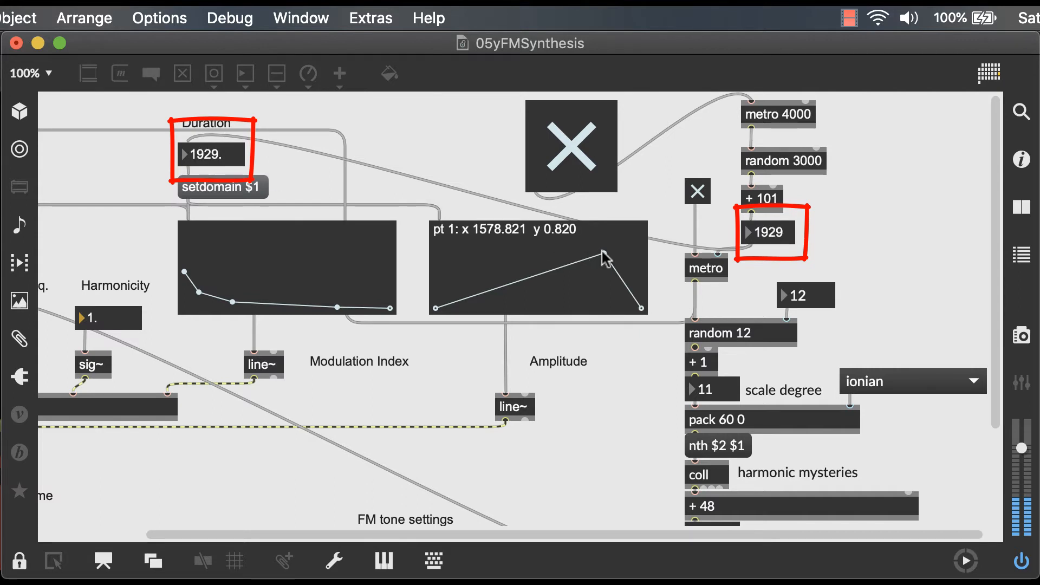
{"action": "left_click_drag", "start_coordinate": [604, 252], "coordinate": [538, 248]}
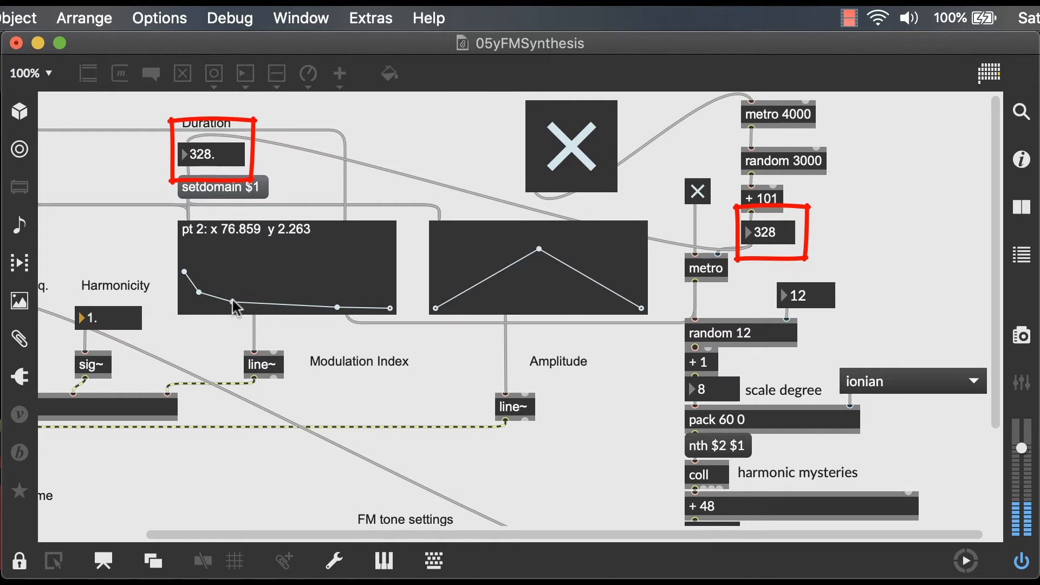
{"action": "mouse_move", "coordinate": [185, 270]}
{"action": "left_click_drag", "start_coordinate": [184, 269], "coordinate": [184, 249]}
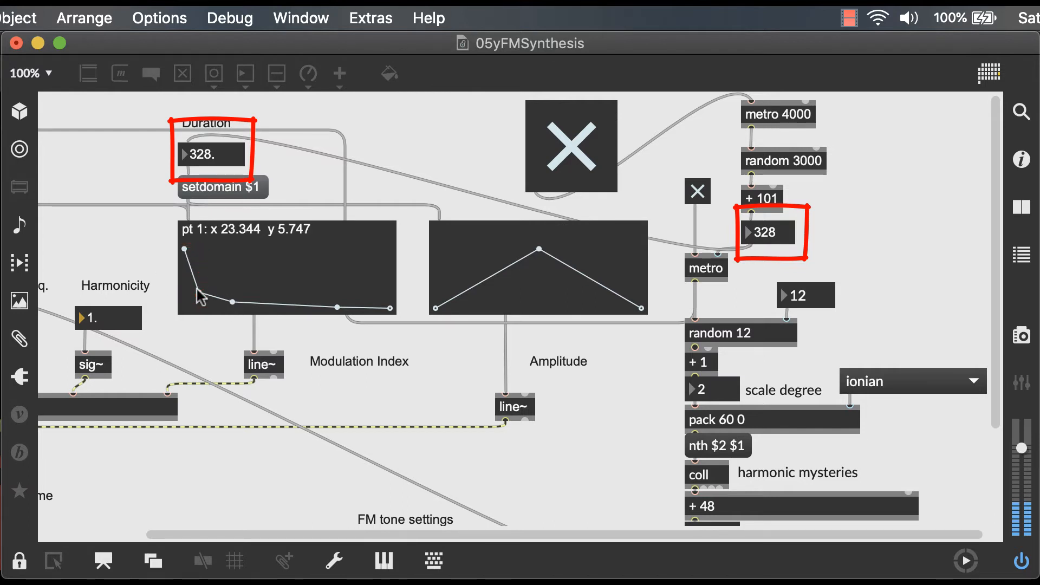
{"action": "left_click_drag", "start_coordinate": [197, 290], "coordinate": [202, 289]}
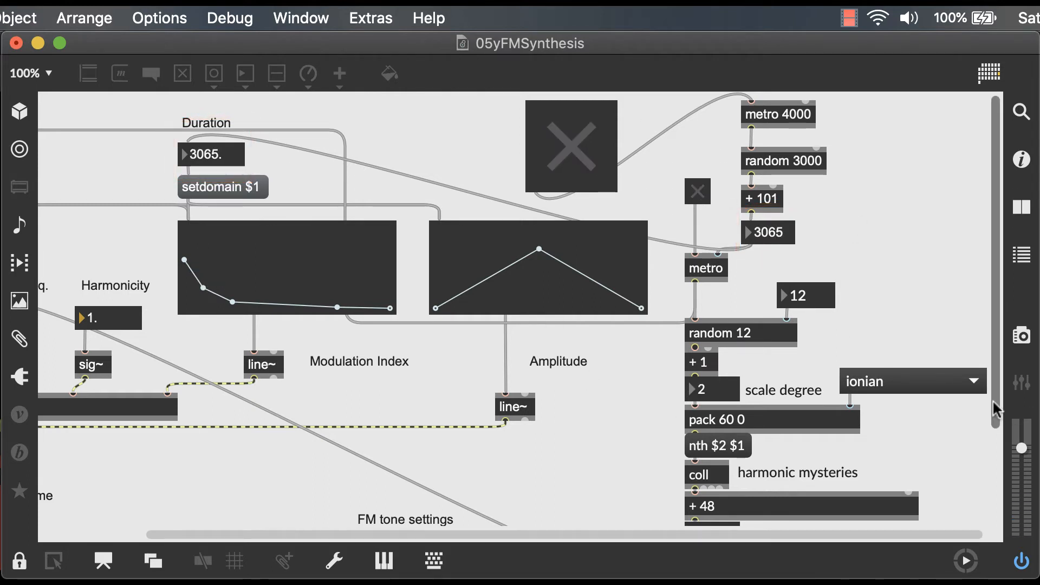
Step: Unlock the patch, search the plug-ins for delay and place a Tapped Delay device beside the Volume slider, below the simpleFM~ section
{"action": "left_click_drag", "start_coordinate": [996, 409], "coordinate": [999, 487]}
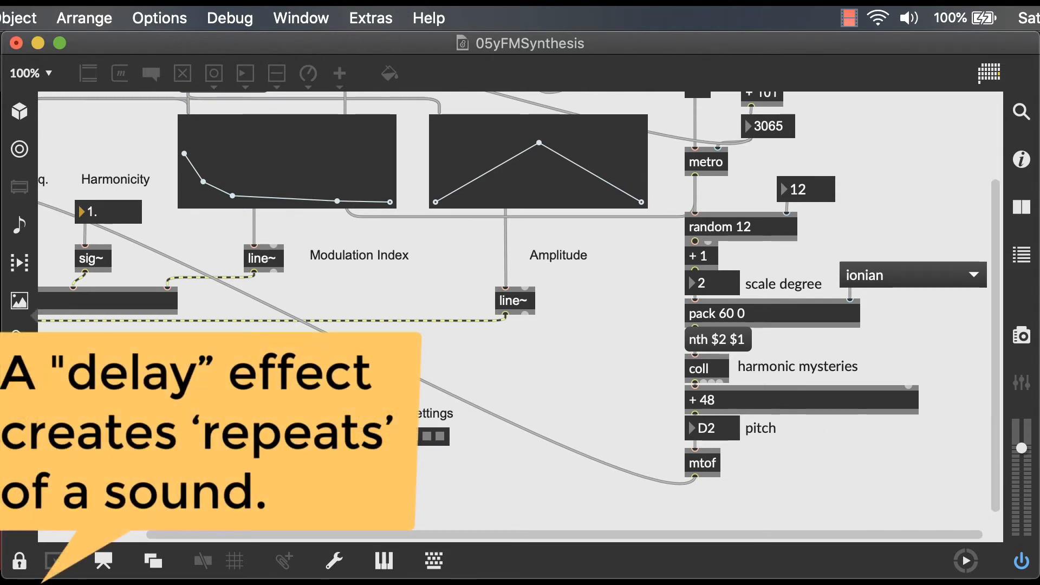
{"action": "left_click", "coordinate": [19, 561]}
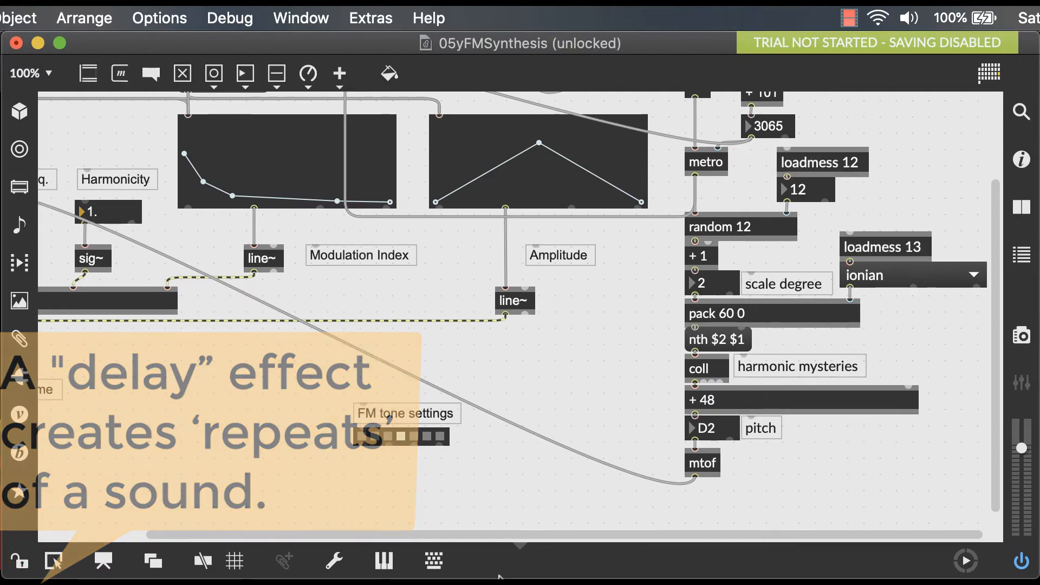
{"action": "scroll", "coordinate": [488, 542], "scroll_direction": "left", "scroll_amount": 5}
{"action": "left_click", "coordinate": [20, 375]}
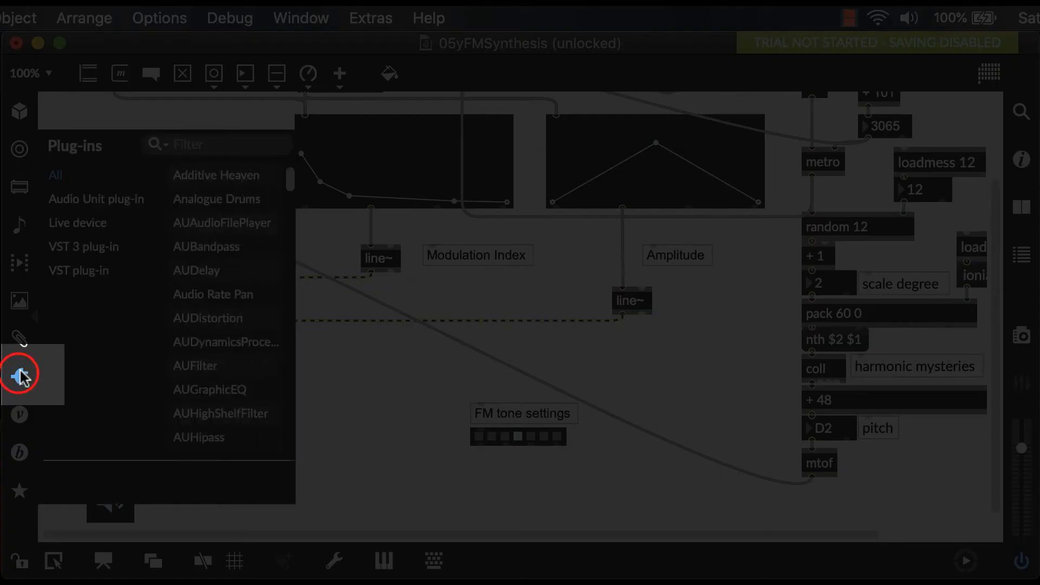
{"action": "left_click", "coordinate": [198, 144]}
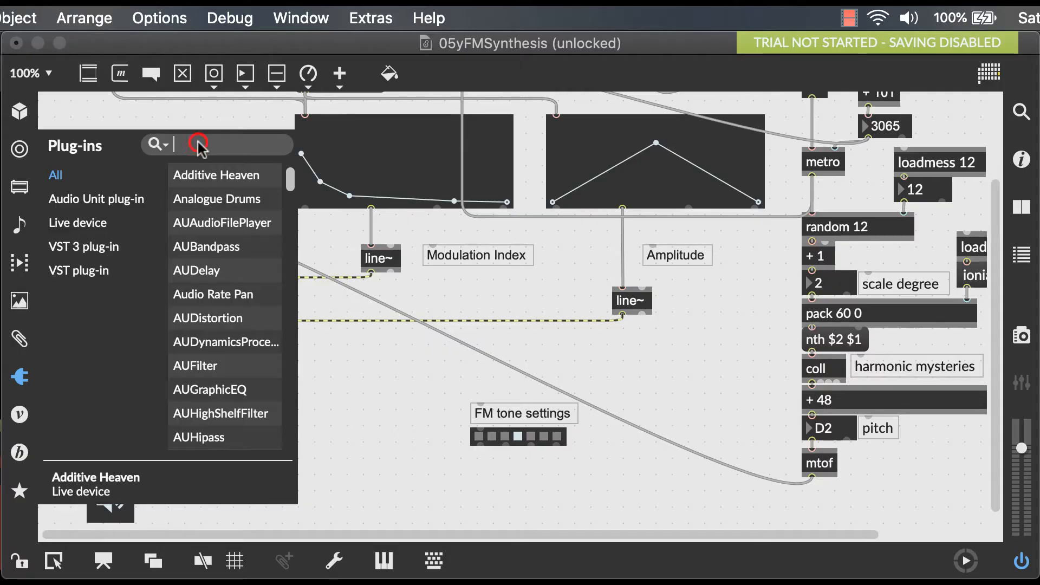
{"action": "type", "text": "delay"}
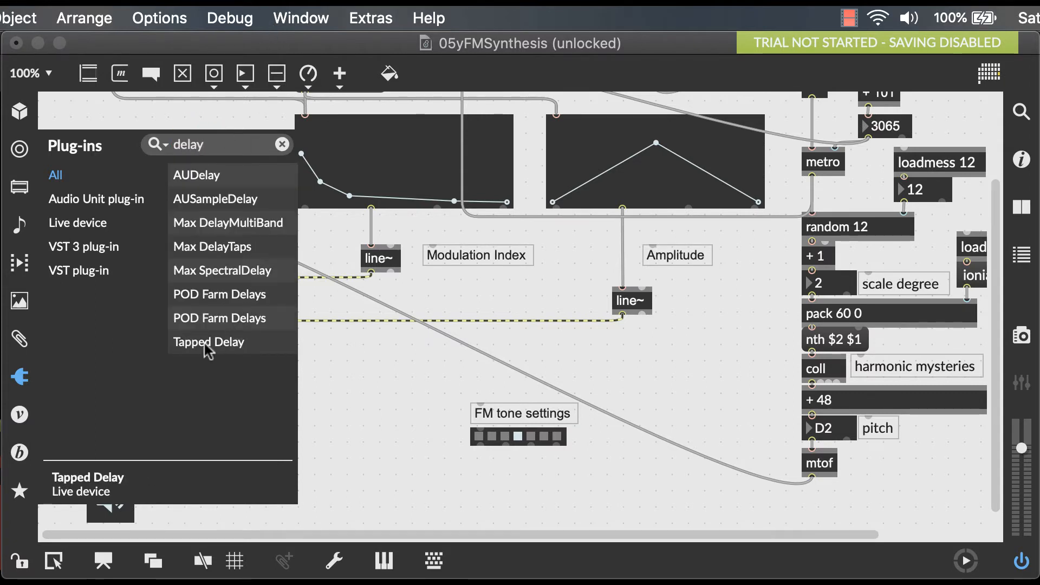
{"action": "left_click_drag", "start_coordinate": [201, 342], "coordinate": [562, 434]}
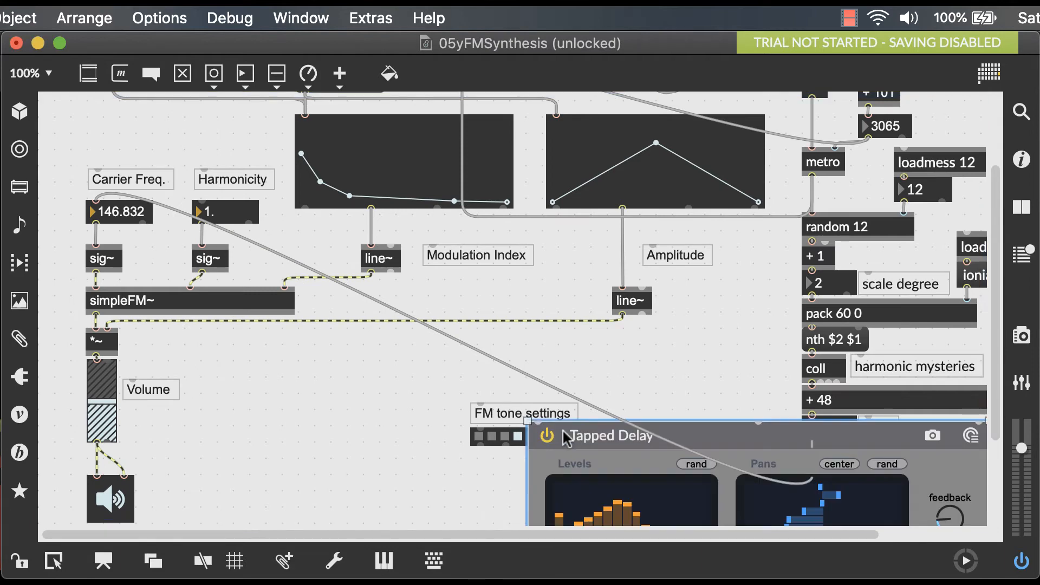
{"action": "left_click_drag", "start_coordinate": [996, 415], "coordinate": [999, 463]}
{"action": "left_click_drag", "start_coordinate": [404, 322], "coordinate": [457, 327]}
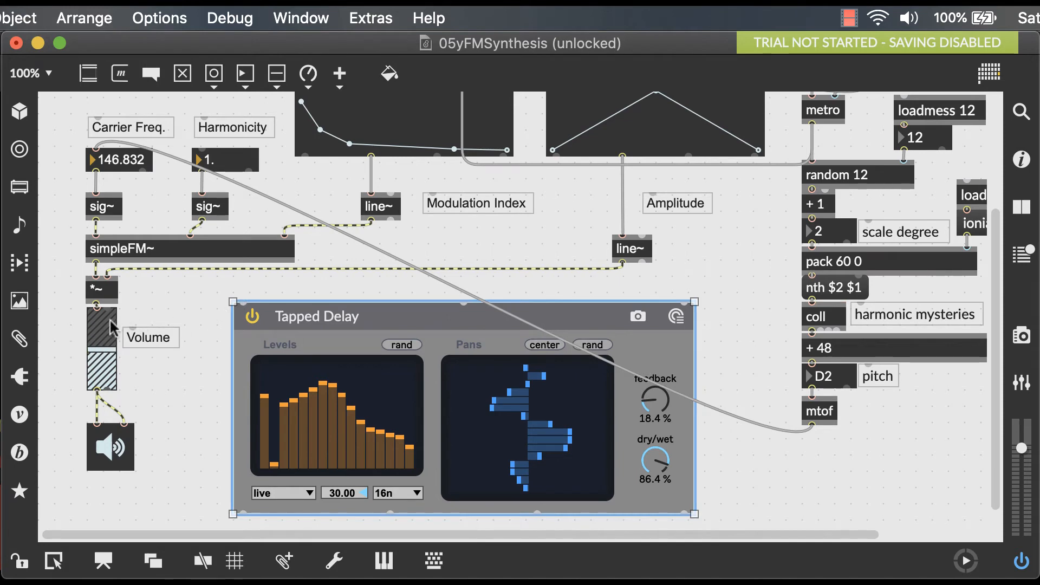
Step: Move the Volume slider slightly lower and delete the patch cord connecting it to the *~ object
{"action": "left_click_drag", "start_coordinate": [106, 309], "coordinate": [106, 322]}
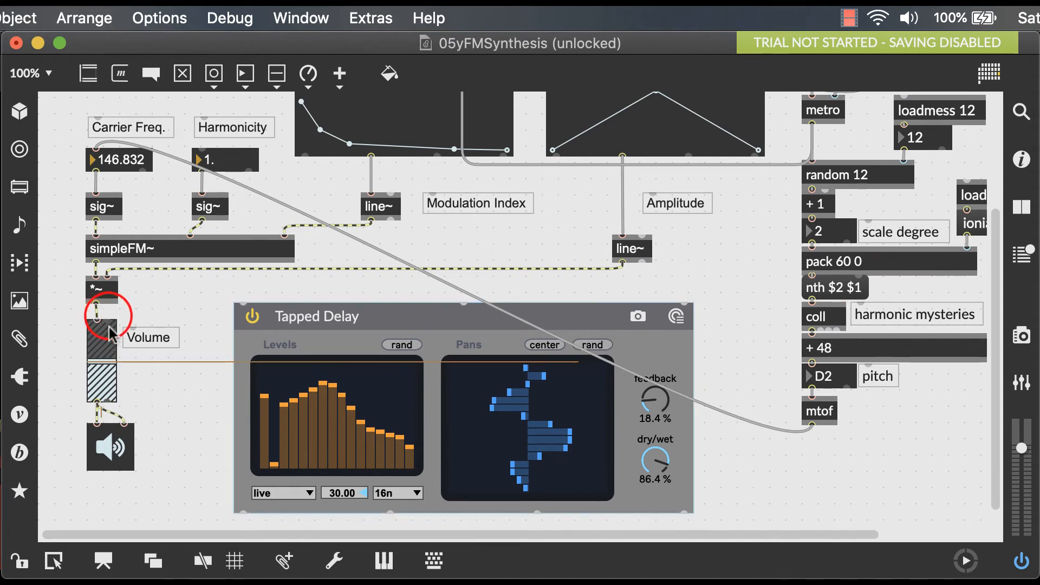
{"action": "left_click", "coordinate": [96, 310]}
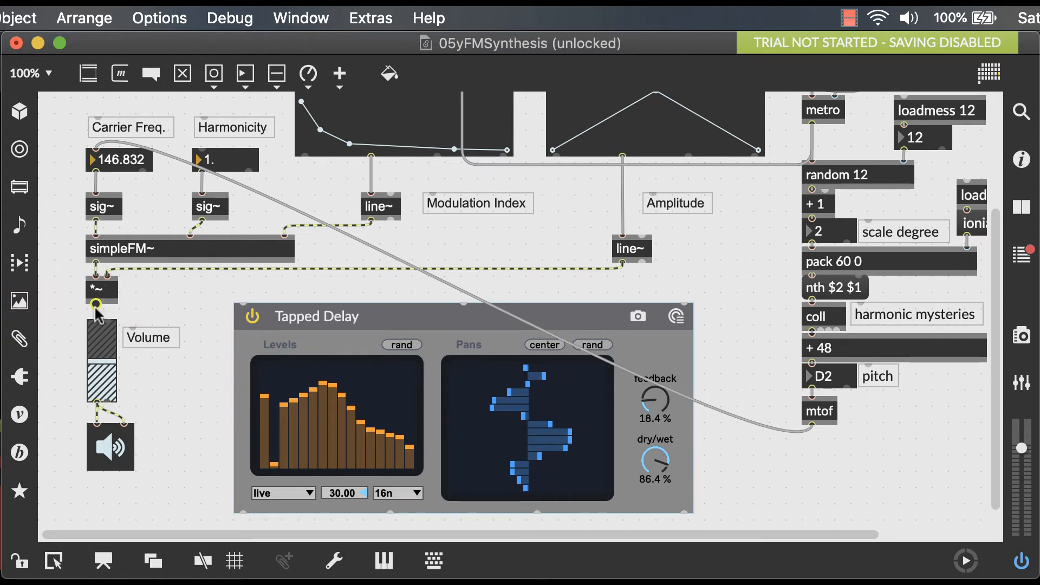
Step: Connect *~ to both Tapped Delay signal inlets and route the device's first two outlets into the Volume slider
{"action": "left_click_drag", "start_coordinate": [96, 307], "coordinate": [238, 297]}
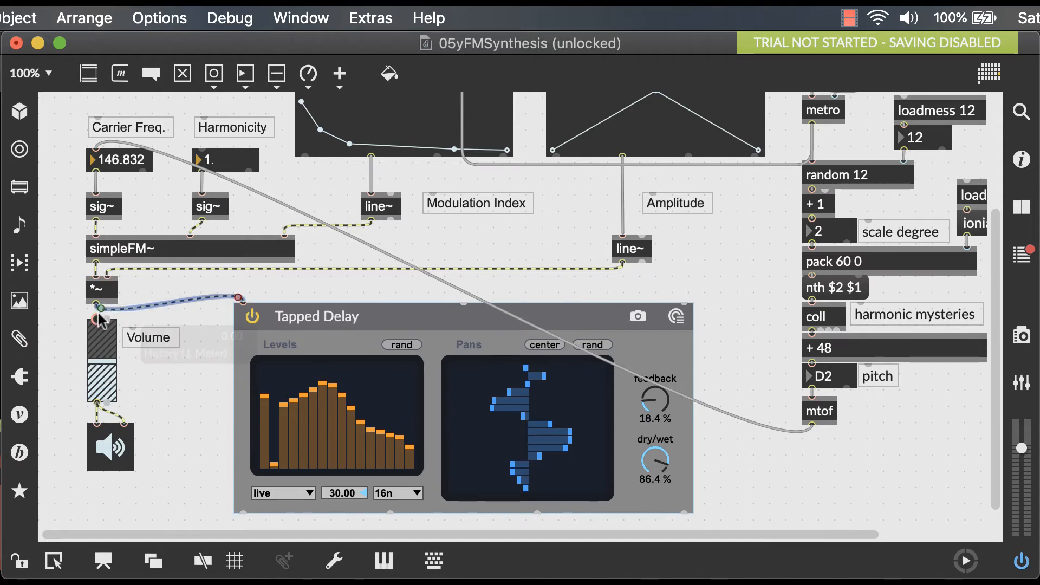
{"action": "left_click_drag", "start_coordinate": [100, 308], "coordinate": [464, 308]}
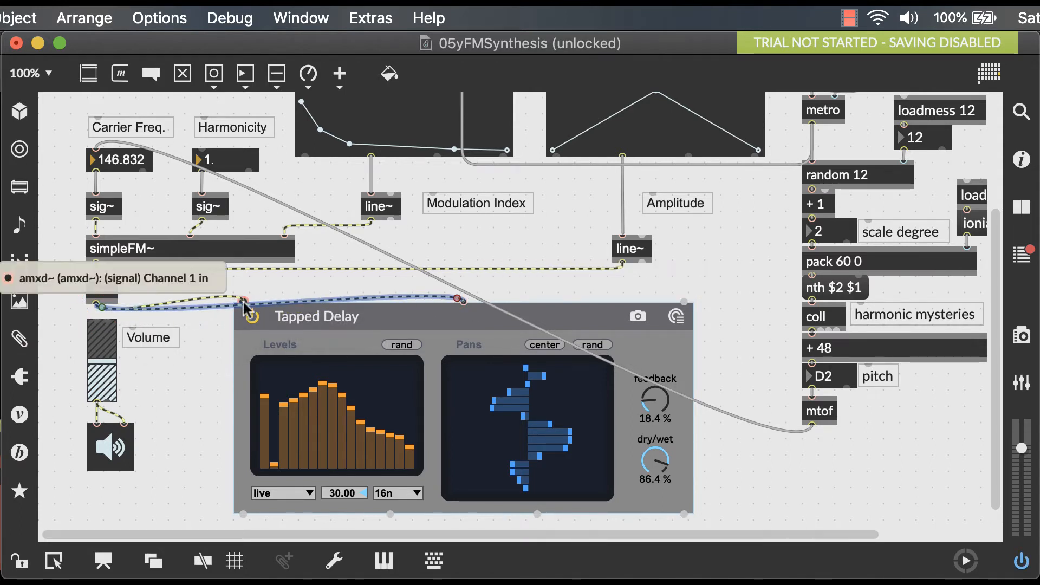
{"action": "left_click_drag", "start_coordinate": [243, 513], "coordinate": [96, 321]}
{"action": "left_click_drag", "start_coordinate": [390, 513], "coordinate": [98, 321]}
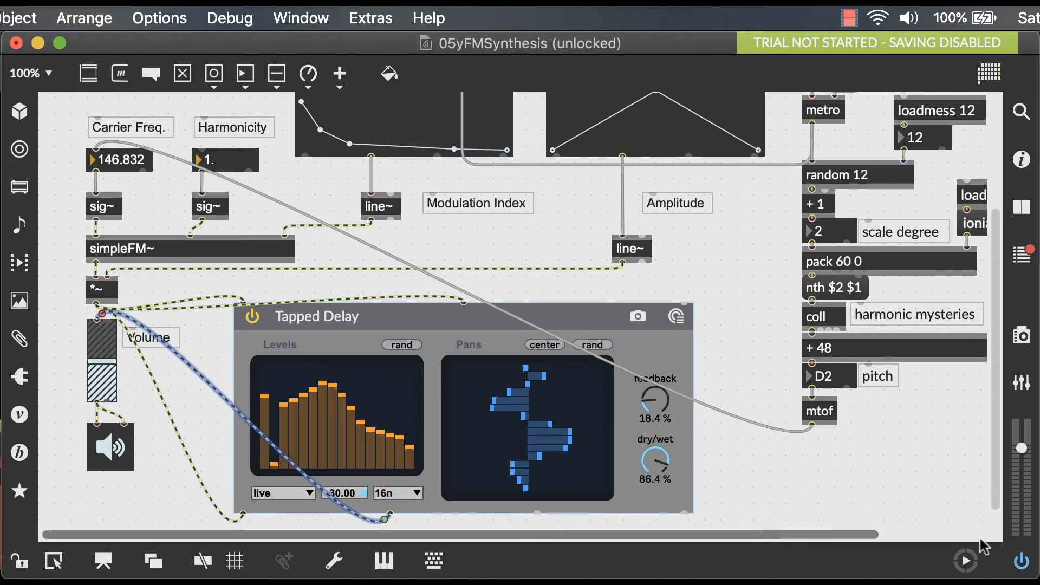
Step: Add the Tapped Delay device and the Volume slider to the presentation
{"action": "left_click_drag", "start_coordinate": [865, 533], "coordinate": [872, 504]}
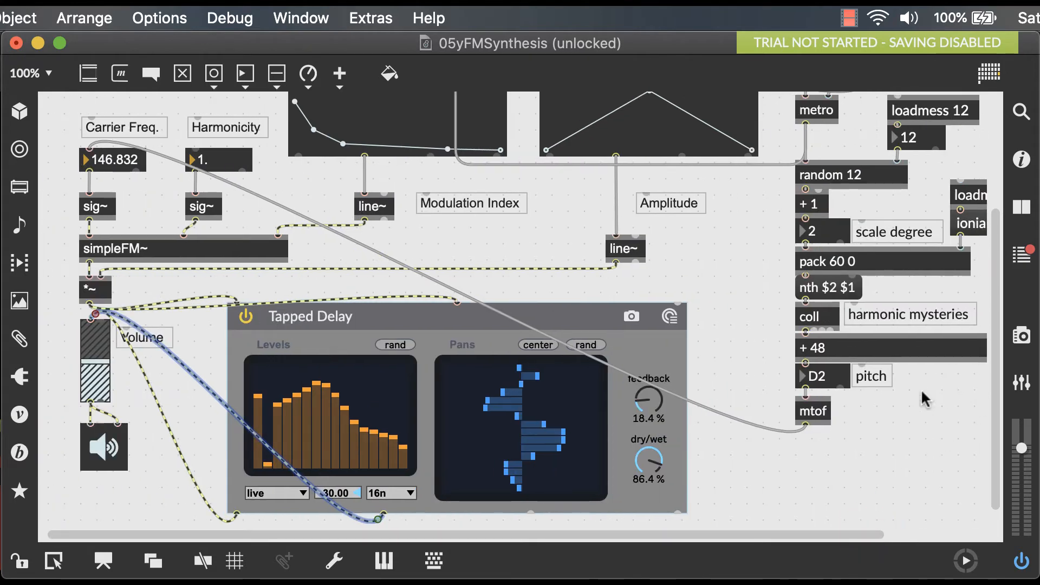
{"action": "scroll", "coordinate": [926, 399], "scroll_direction": "up", "scroll_amount": 3}
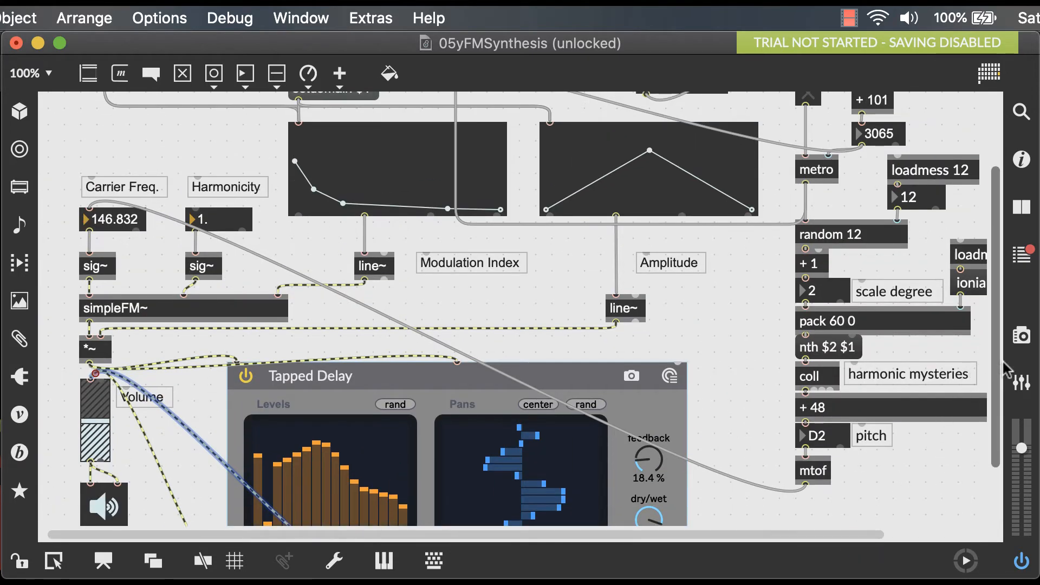
{"action": "scroll", "coordinate": [1003, 370], "scroll_direction": "up", "scroll_amount": 5}
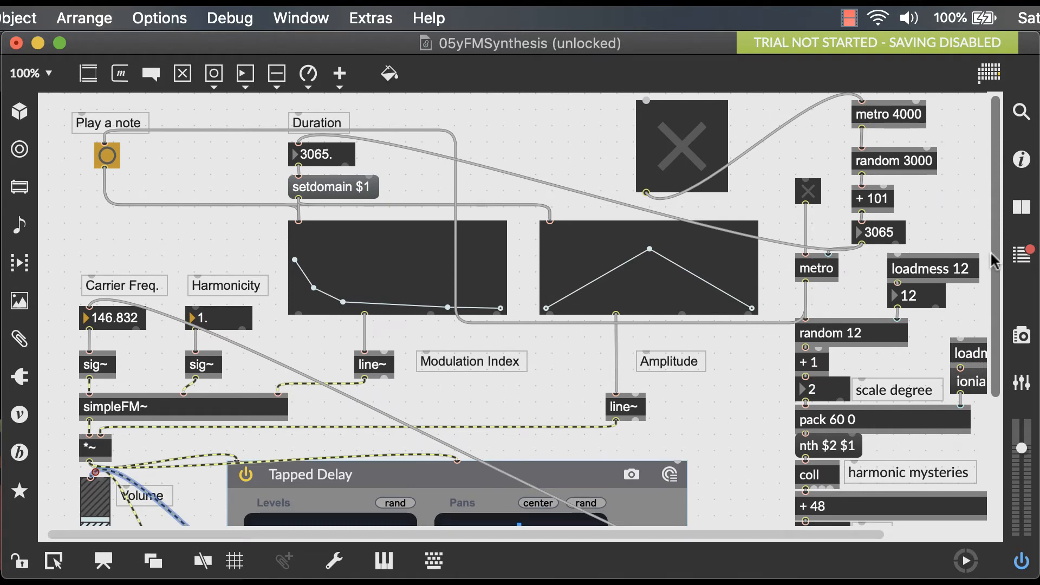
{"action": "scroll", "coordinate": [994, 260], "scroll_direction": "down", "scroll_amount": 9}
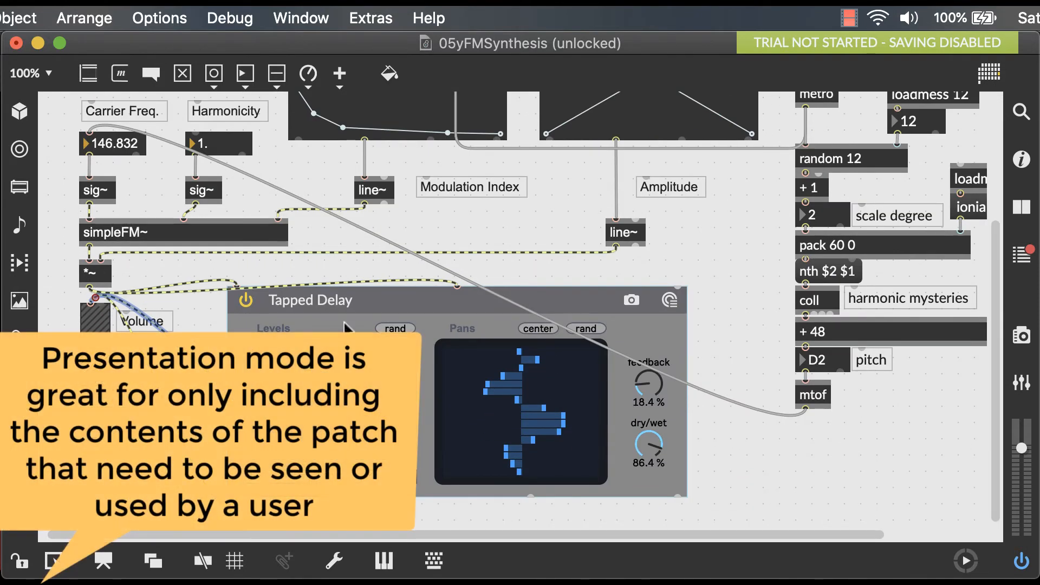
{"action": "right_click", "coordinate": [416, 303]}
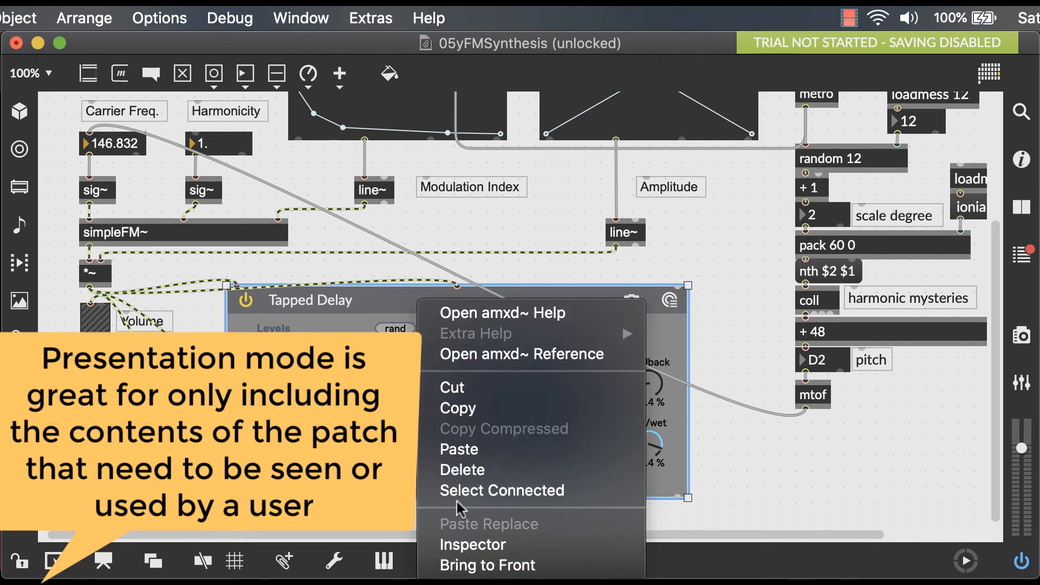
{"action": "left_click", "coordinate": [471, 583]}
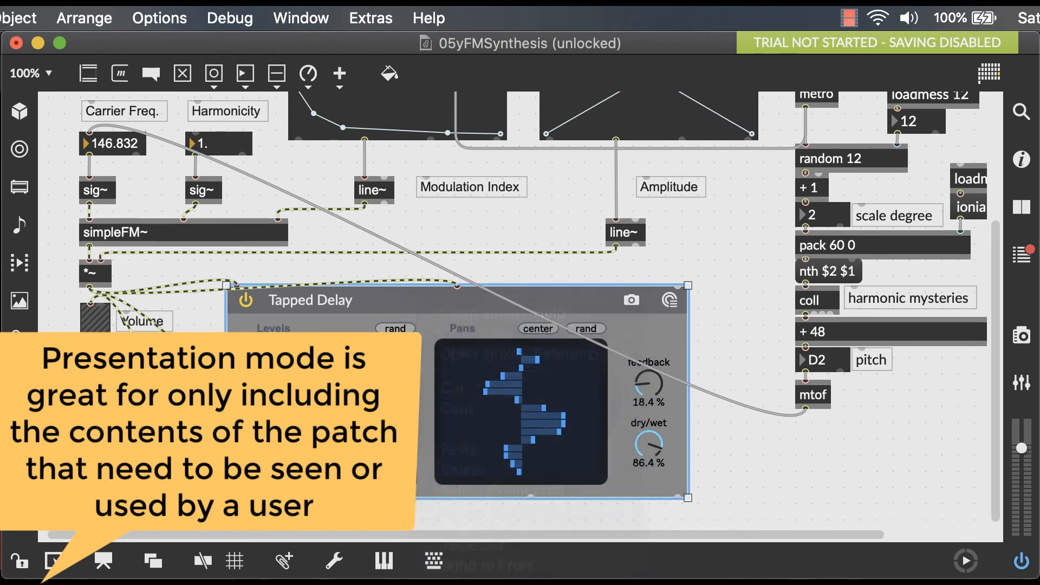
{"action": "right_click", "coordinate": [86, 327]}
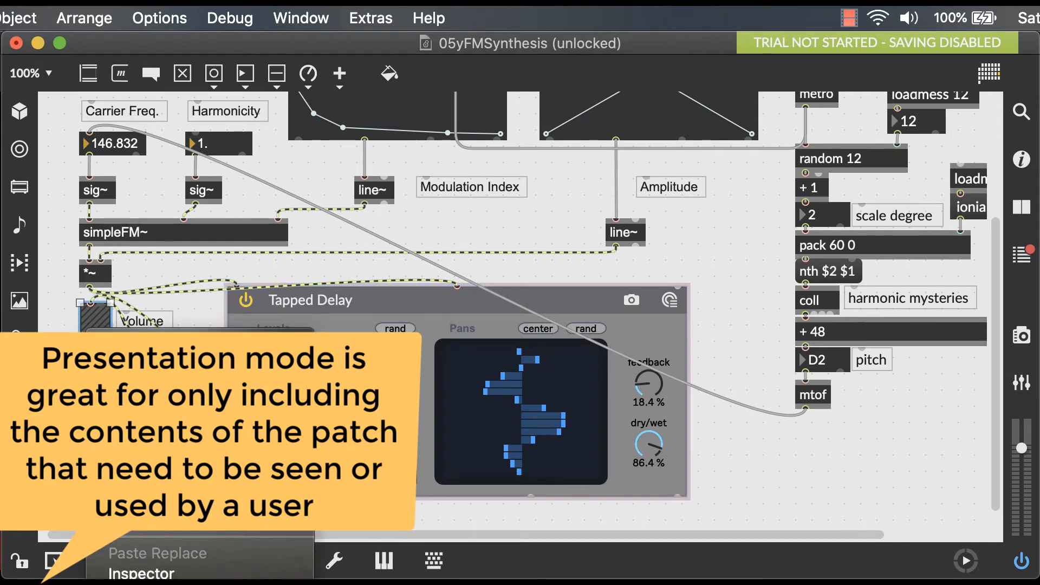
{"action": "left_click", "coordinate": [187, 583]}
Step: Add the Harmonicity label and its number box to the presentation
{"action": "scroll", "coordinate": [70, 244], "scroll_direction": "up", "scroll_amount": 1}
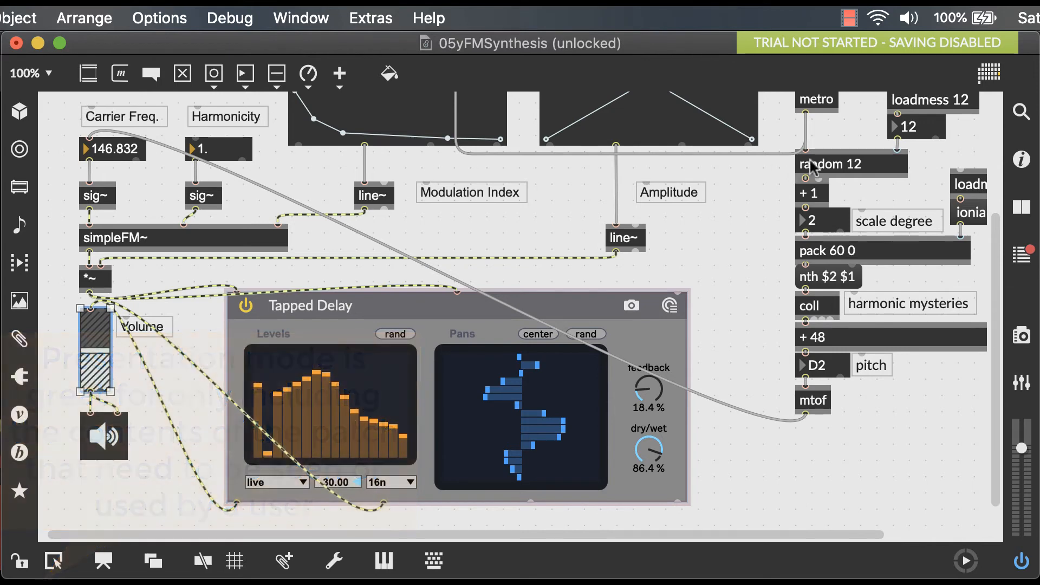
{"action": "left_click", "coordinate": [187, 118]}
{"action": "right_click", "coordinate": [189, 118]}
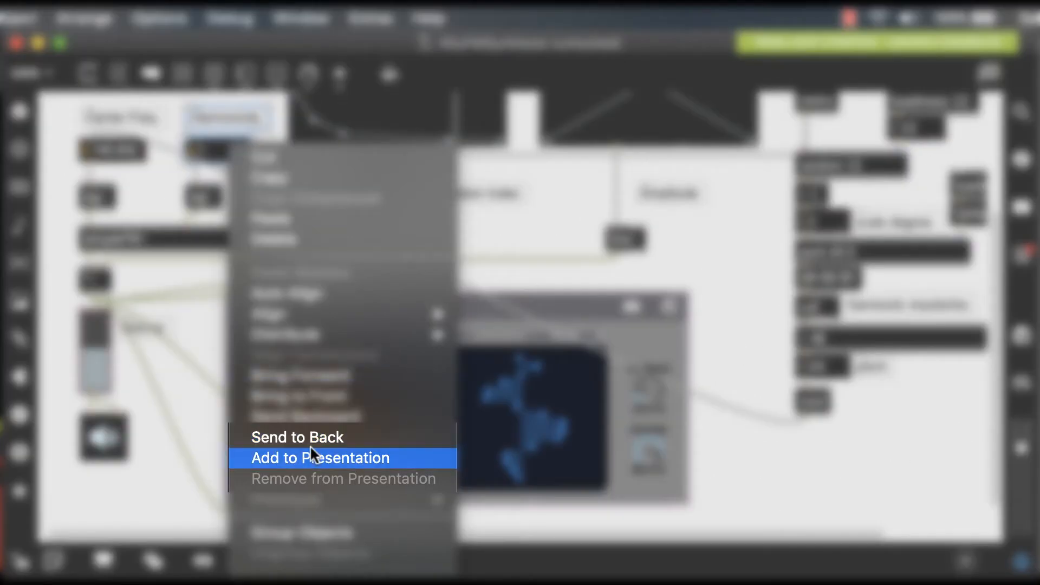
{"action": "left_click", "coordinate": [312, 458]}
Step: Select the modulation index and amplitude envelopes together, add them to the presentation and lock the patch
{"action": "scroll", "coordinate": [709, 474], "scroll_direction": "up", "scroll_amount": 5}
{"action": "scroll", "coordinate": [710, 474], "scroll_direction": "up", "scroll_amount": 5}
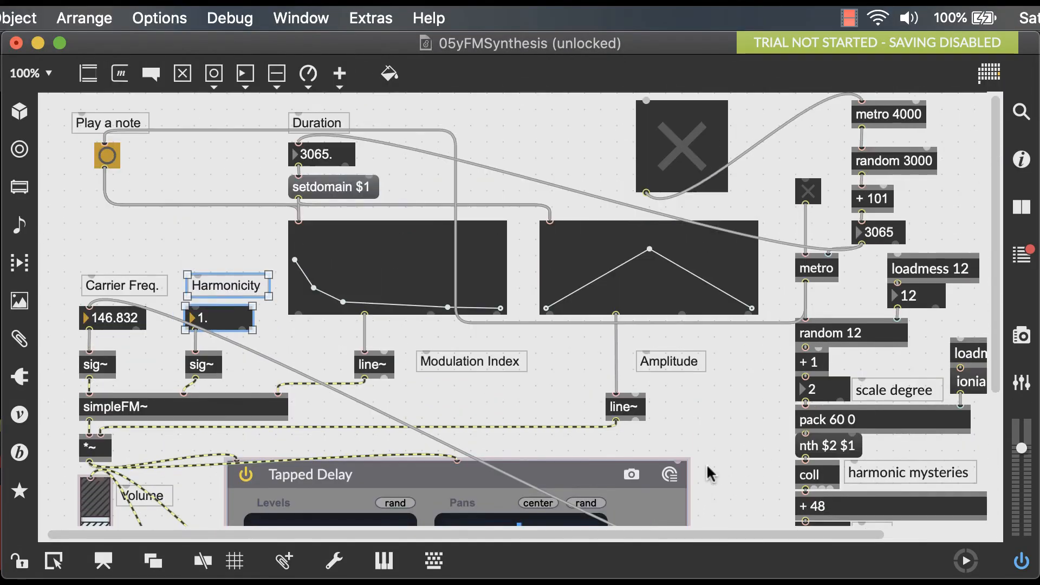
{"action": "left_click_drag", "start_coordinate": [266, 231], "coordinate": [639, 267]}
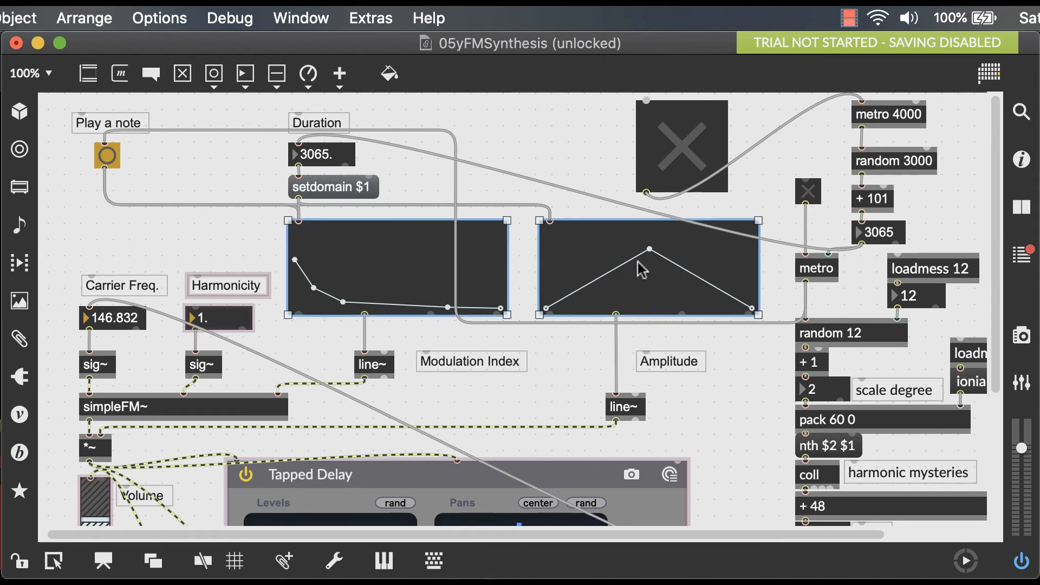
{"action": "key", "text": "super+e"}
Step: Unlock the patch and add the small toggle above the note generator's metro to the presentation
{"action": "scroll", "coordinate": [541, 173], "scroll_direction": "right", "scroll_amount": 4}
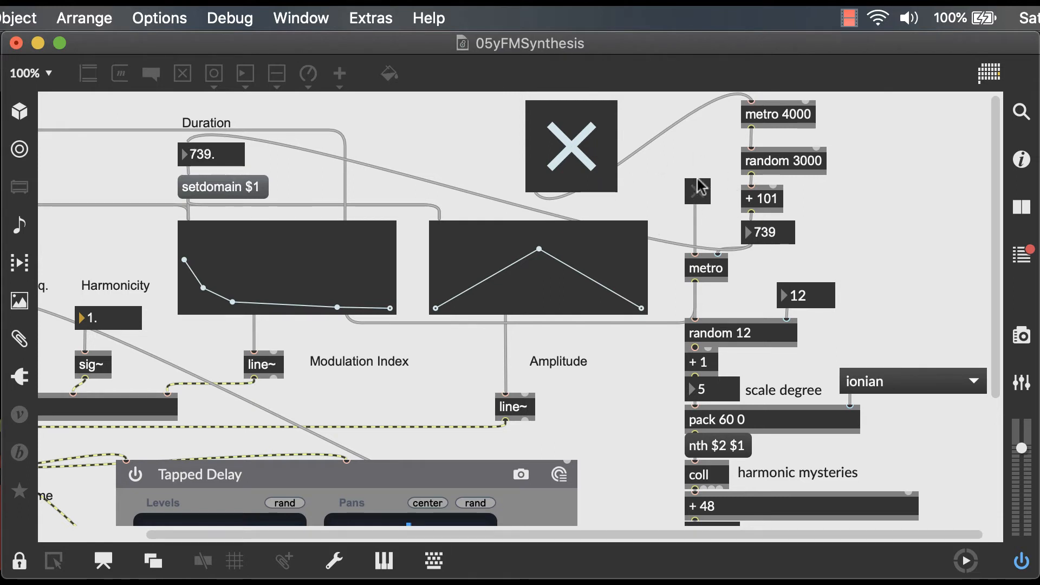
{"action": "left_click", "coordinate": [16, 566]}
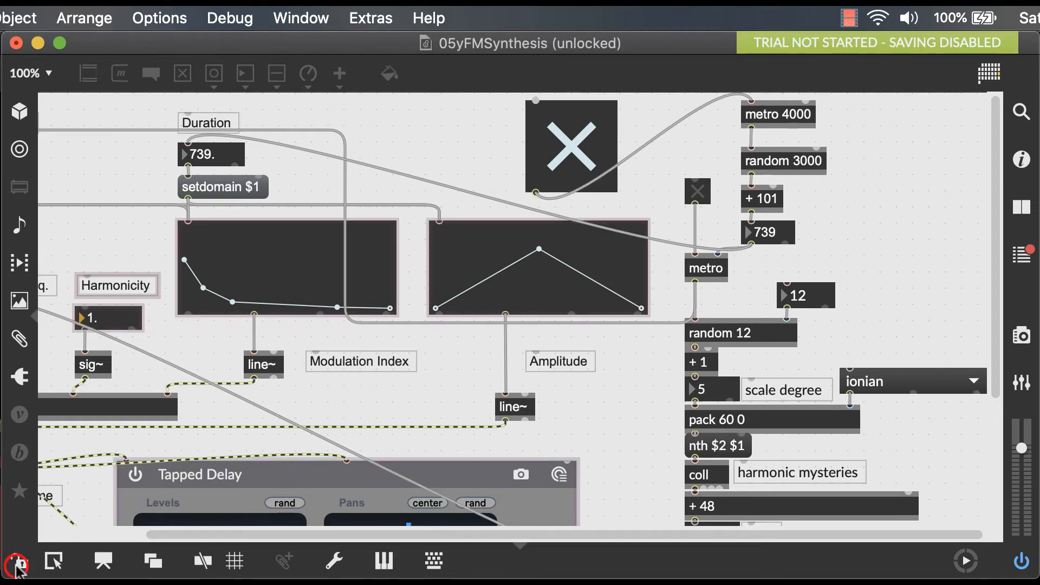
{"action": "right_click", "coordinate": [705, 186]}
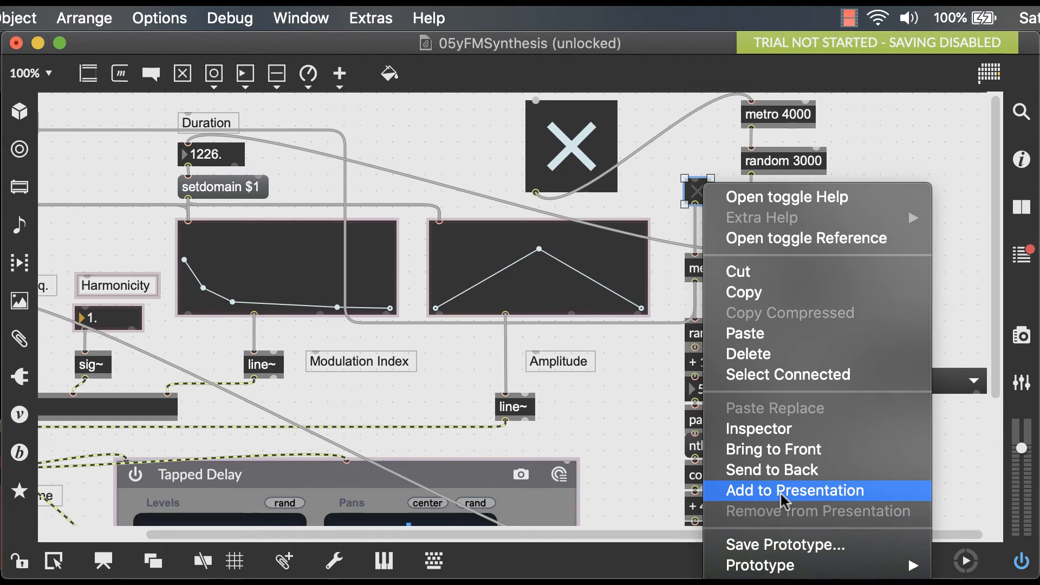
{"action": "left_click", "coordinate": [784, 490]}
Step: Add the ionian scale menu to the presentation
{"action": "scroll", "coordinate": [780, 493], "scroll_direction": "down", "scroll_amount": 3}
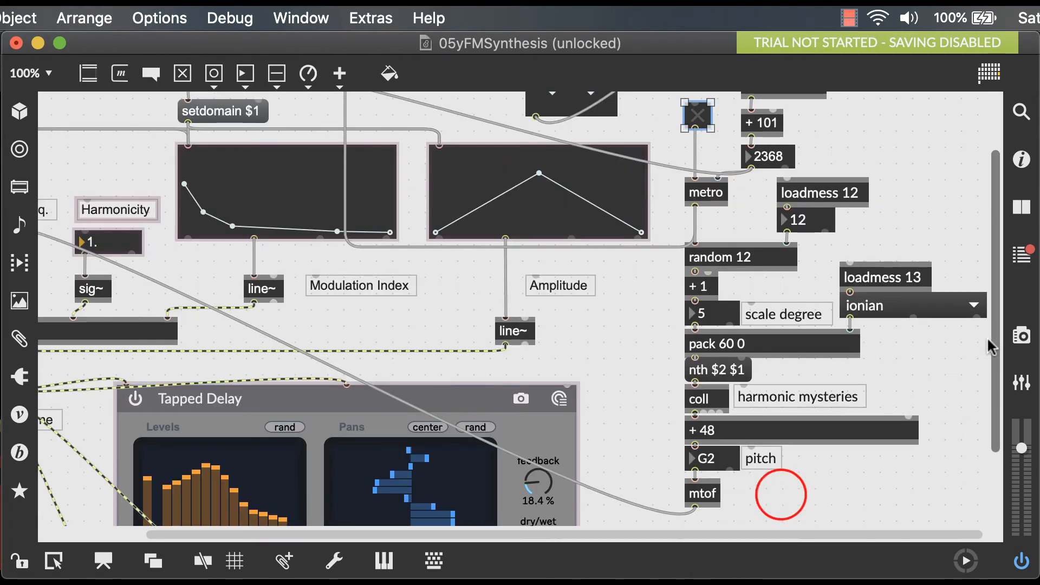
{"action": "scroll", "coordinate": [945, 478], "scroll_direction": "up", "scroll_amount": 1}
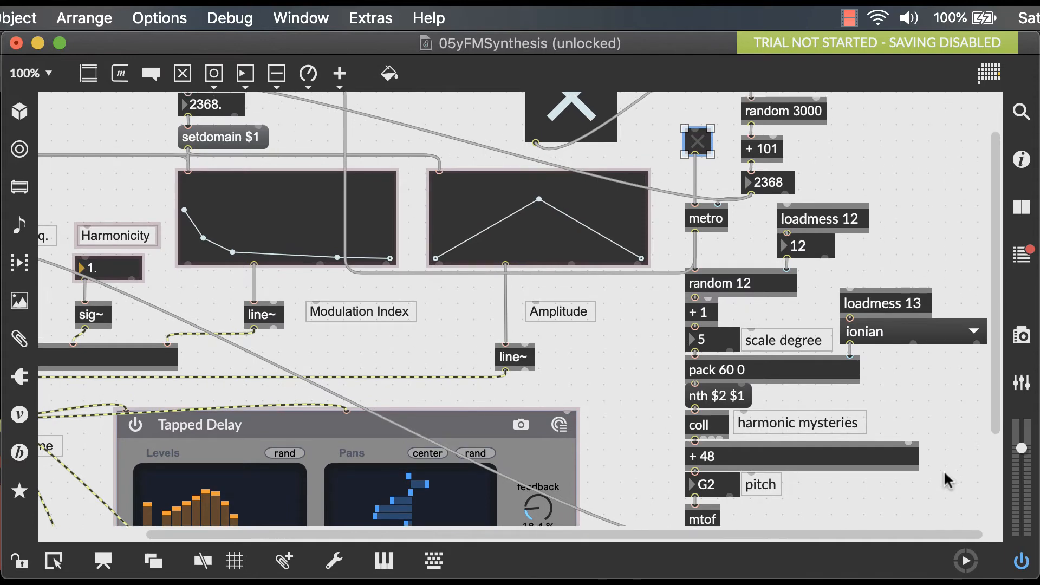
{"action": "right_click", "coordinate": [879, 335]}
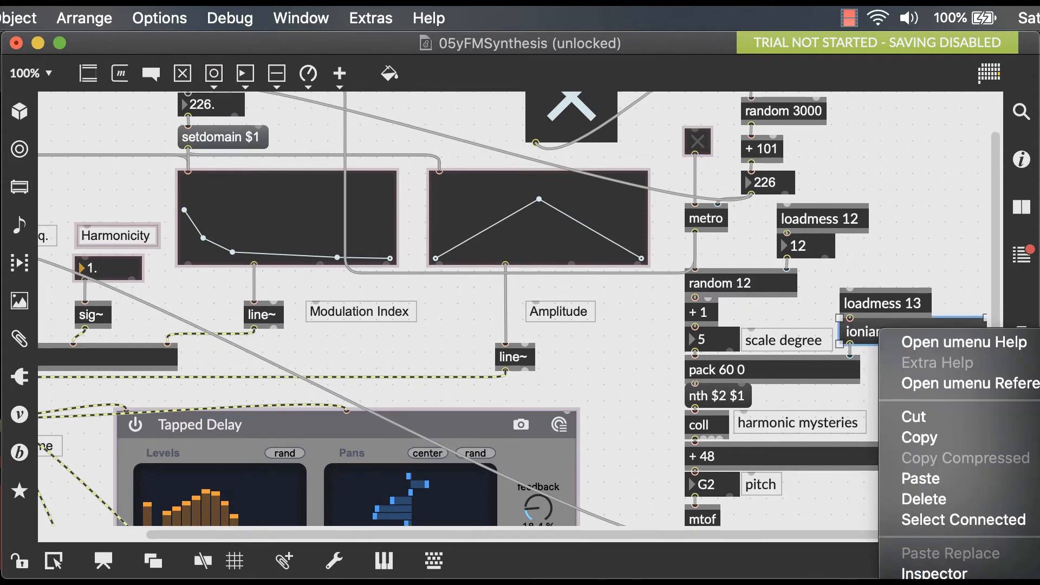
{"action": "left_click", "coordinate": [943, 579]}
Step: Switch to presentation mode and move the Harmonicity label and number box down, clear of the envelopes
{"action": "left_click_drag", "start_coordinate": [999, 379], "coordinate": [1027, 263]}
{"action": "left_click", "coordinate": [103, 561]}
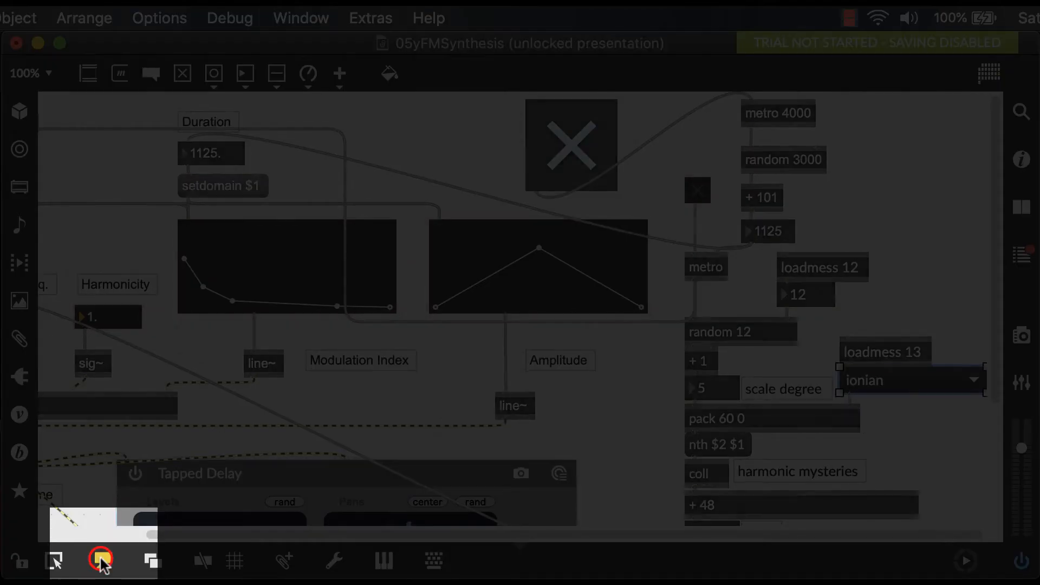
{"action": "left_click_drag", "start_coordinate": [59, 261], "coordinate": [165, 344]}
{"action": "left_click_drag", "start_coordinate": [115, 286], "coordinate": [144, 382]}
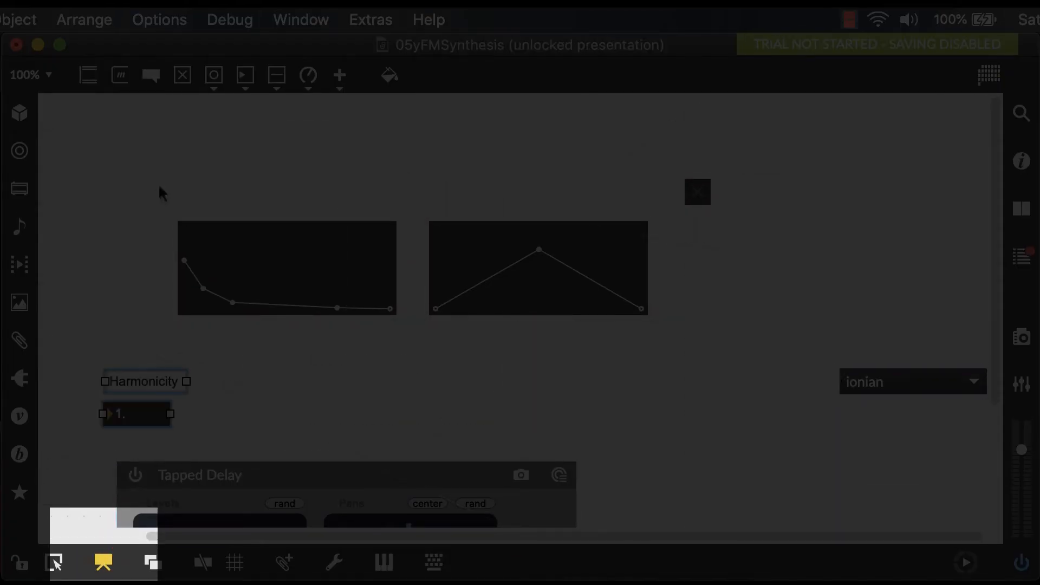
Step: Move both envelopes to the presentation's top-left corner, enlarge them, and place the toggle below them
{"action": "left_click_drag", "start_coordinate": [160, 190], "coordinate": [661, 330]}
{"action": "left_click_drag", "start_coordinate": [539, 271], "coordinate": [409, 154]}
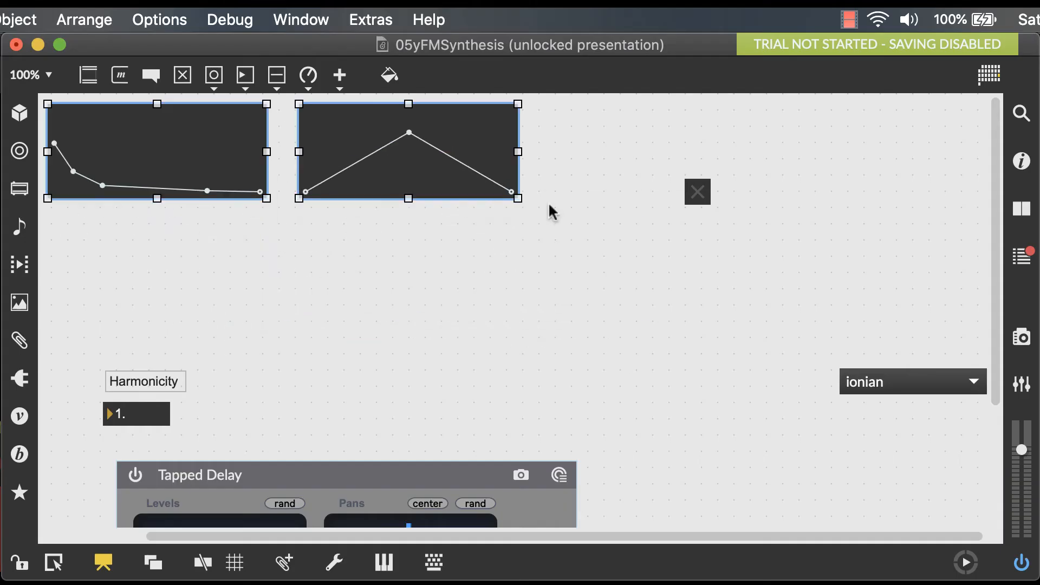
{"action": "left_click_drag", "start_coordinate": [518, 197], "coordinate": [660, 286]}
{"action": "left_click_drag", "start_coordinate": [698, 192], "coordinate": [687, 427]}
Step: Arrange and resize the two envelopes side by side so that together they span the presentation's width with a narrow gap
{"action": "left_click_drag", "start_coordinate": [487, 235], "coordinate": [807, 220]}
{"action": "left_click", "coordinate": [407, 189]}
{"action": "left_click_drag", "start_coordinate": [407, 188], "coordinate": [508, 189]}
{"action": "left_click", "coordinate": [656, 190]}
{"action": "left_click_drag", "start_coordinate": [617, 188], "coordinate": [519, 188]}
{"action": "left_click_drag", "start_coordinate": [601, 217], "coordinate": [601, 224]}
Step: Place the scale menu and the Harmonicity label with its number box just beneath the amplitude envelope
{"action": "left_click_drag", "start_coordinate": [907, 382], "coordinate": [871, 322]}
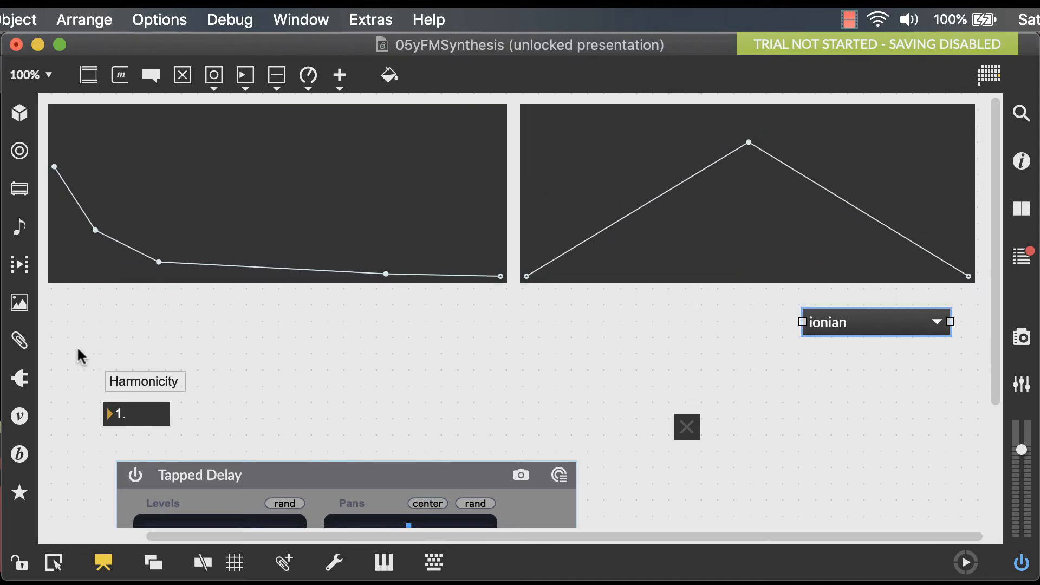
{"action": "left_click_drag", "start_coordinate": [79, 355], "coordinate": [195, 433]}
{"action": "left_click_drag", "start_coordinate": [145, 382], "coordinate": [586, 313]}
Step: Move the Tapped Delay device up beneath the modulation index envelope
{"action": "left_click", "coordinate": [416, 466]}
{"action": "left_click_drag", "start_coordinate": [416, 466], "coordinate": [395, 333]}
{"action": "scroll", "coordinate": [611, 428], "scroll_direction": "down", "scroll_amount": 3}
{"action": "left_click_drag", "start_coordinate": [897, 537], "coordinate": [793, 537]}
Step: Place the Volume slider against the Tapped Delay's left side and stretch it to about the device's height
{"action": "left_click_drag", "start_coordinate": [108, 481], "coordinate": [186, 362]}
{"action": "left_click_drag", "start_coordinate": [386, 536], "coordinate": [480, 524]}
{"action": "scroll", "coordinate": [271, 460], "scroll_direction": "up", "scroll_amount": 2}
{"action": "left_click_drag", "start_coordinate": [74, 420], "coordinate": [74, 510]}
{"action": "left_click_drag", "start_coordinate": [75, 337], "coordinate": [75, 303]}
Step: Place the Harmonicity controls beside the Tapped Delay, then enlarge the toggle to a big square and align it beneath them
{"action": "left_click_drag", "start_coordinate": [669, 347], "coordinate": [596, 288]}
{"action": "left_click_drag", "start_coordinate": [601, 289], "coordinate": [636, 295]}
{"action": "left_click_drag", "start_coordinate": [712, 416], "coordinate": [828, 533]}
{"action": "left_click_drag", "start_coordinate": [765, 453], "coordinate": [670, 422]}
{"action": "left_click_drag", "start_coordinate": [853, 306], "coordinate": [850, 352]}
{"action": "scroll", "coordinate": [885, 488], "scroll_direction": "up", "scroll_amount": 1}
{"action": "scroll", "coordinate": [894, 462], "scroll_direction": "up", "scroll_amount": 1}
{"action": "left_click_drag", "start_coordinate": [697, 480], "coordinate": [696, 475]}
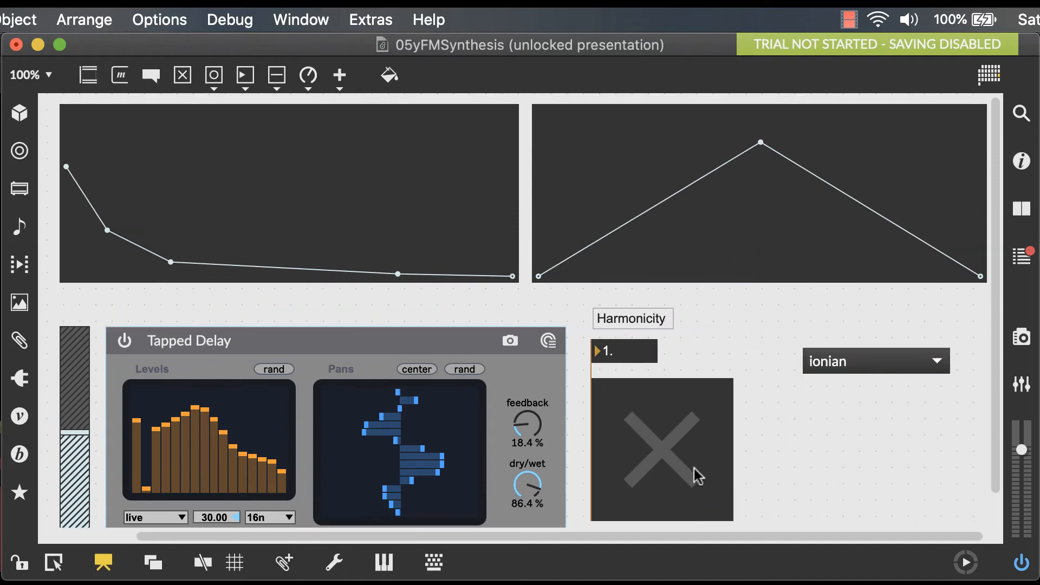
Step: Move the scale menu beside the Harmonicity number box and remove the Harmonicity label from the presentation
{"action": "left_click_drag", "start_coordinate": [854, 367], "coordinate": [728, 359]}
{"action": "right_click", "coordinate": [667, 312]}
{"action": "left_click", "coordinate": [710, 480]}
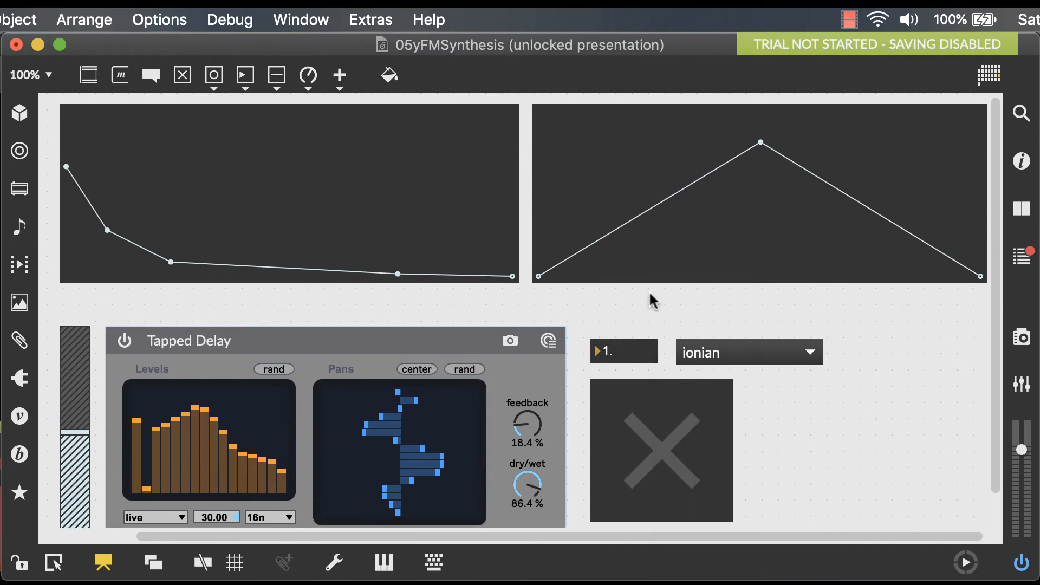
Step: Set the locked patcher background color to a very dark red and lock the presentation
{"action": "left_click", "coordinate": [389, 75]}
{"action": "left_click", "coordinate": [462, 109]}
{"action": "left_click", "coordinate": [550, 226]}
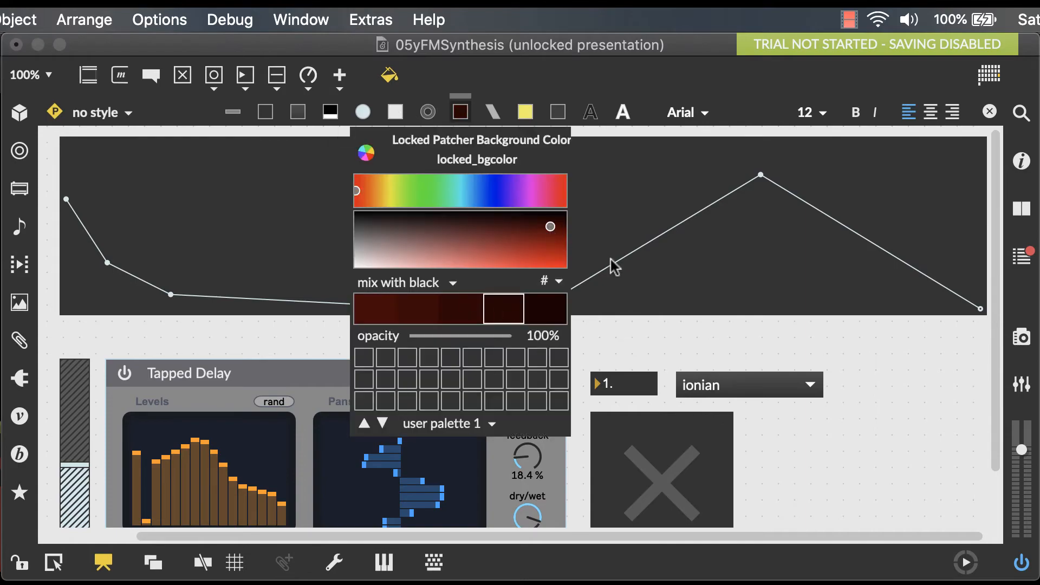
{"action": "left_click", "coordinate": [19, 564]}
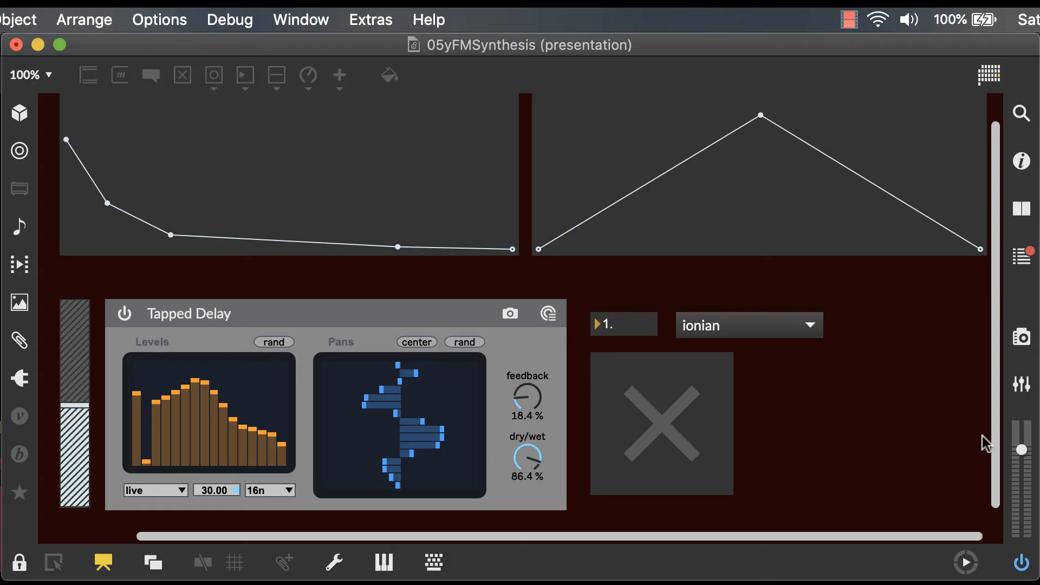
Step: Review the scales offered in the ionian menu without changing the selection
{"action": "scroll", "coordinate": [988, 445], "scroll_direction": "up", "scroll_amount": 2}
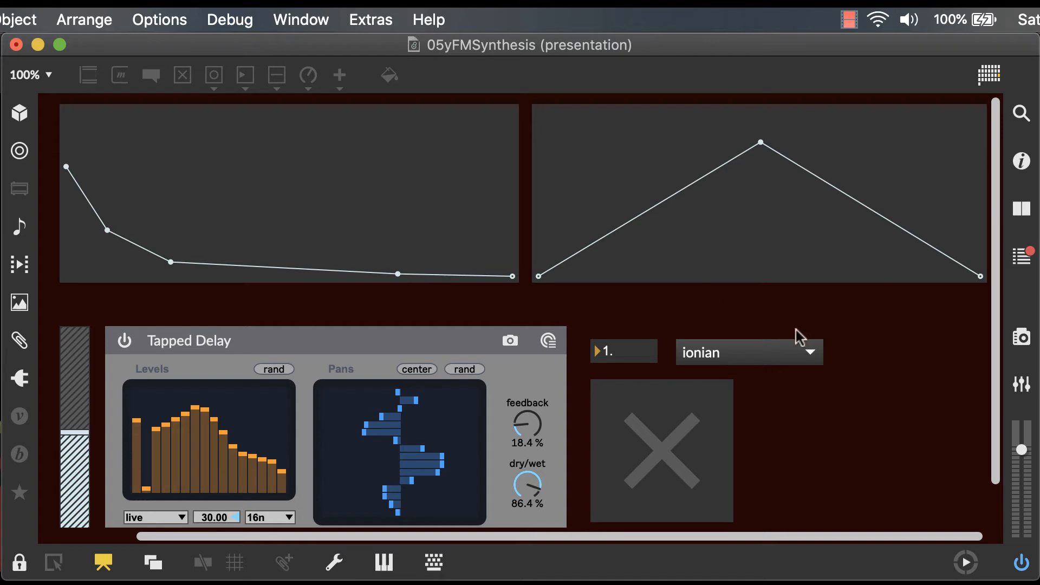
{"action": "left_click", "coordinate": [782, 355]}
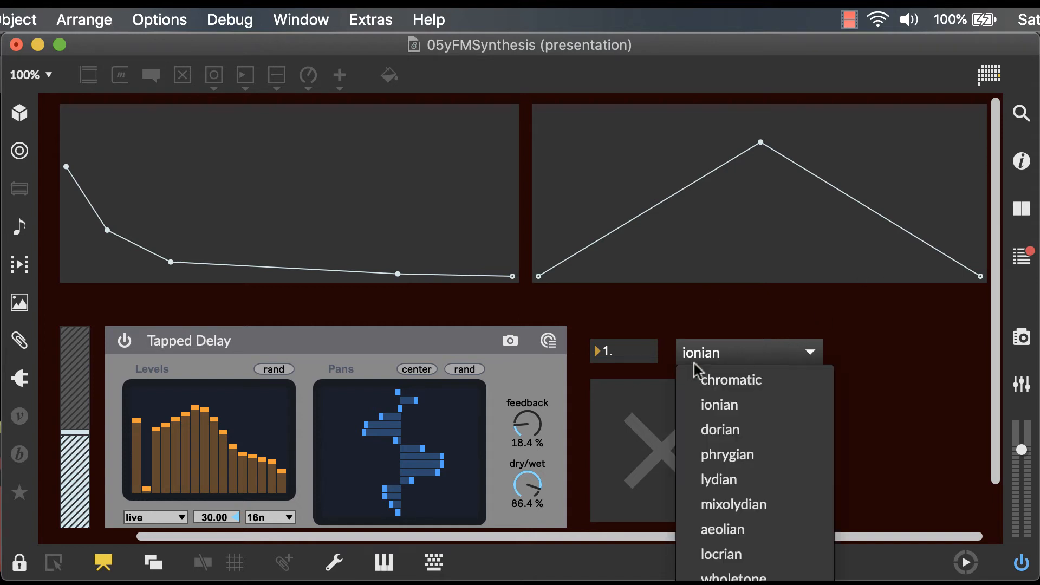
{"action": "left_click", "coordinate": [606, 368]}
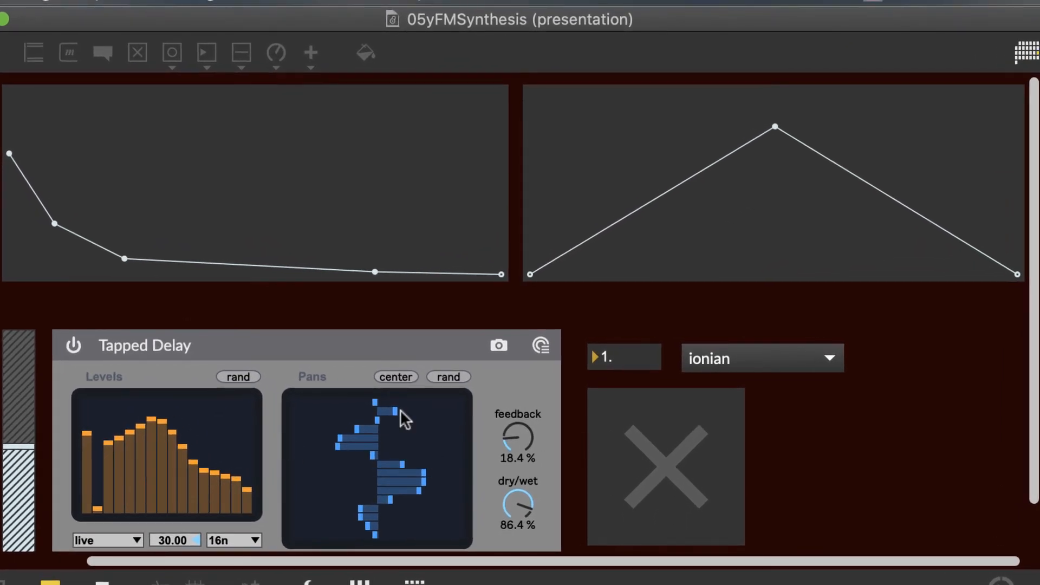
Step: Start the note generator in the aeolian scale and raise the output gain slightly
{"action": "left_click", "coordinate": [671, 490]}
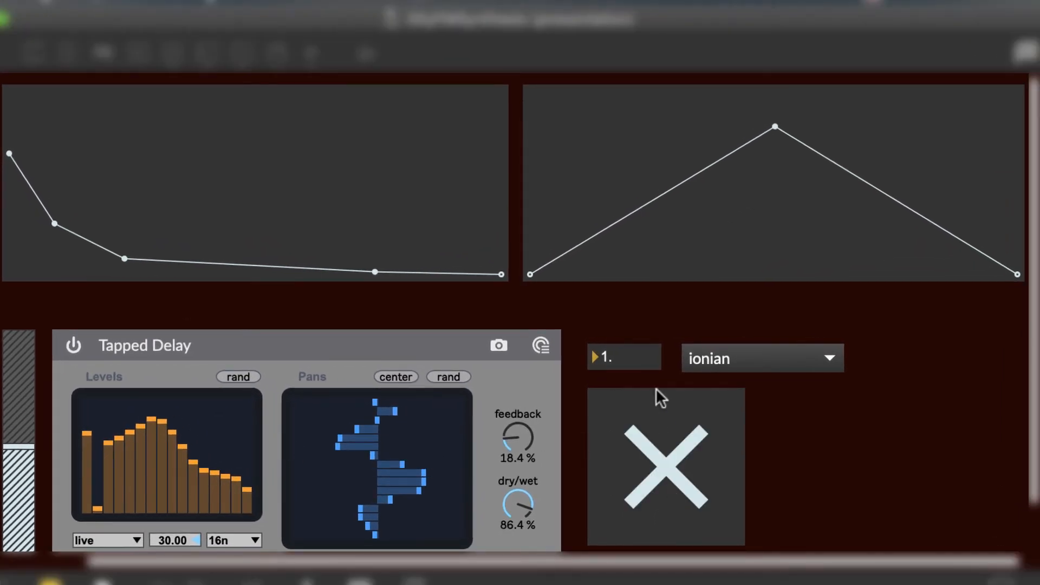
{"action": "left_click", "coordinate": [747, 363]}
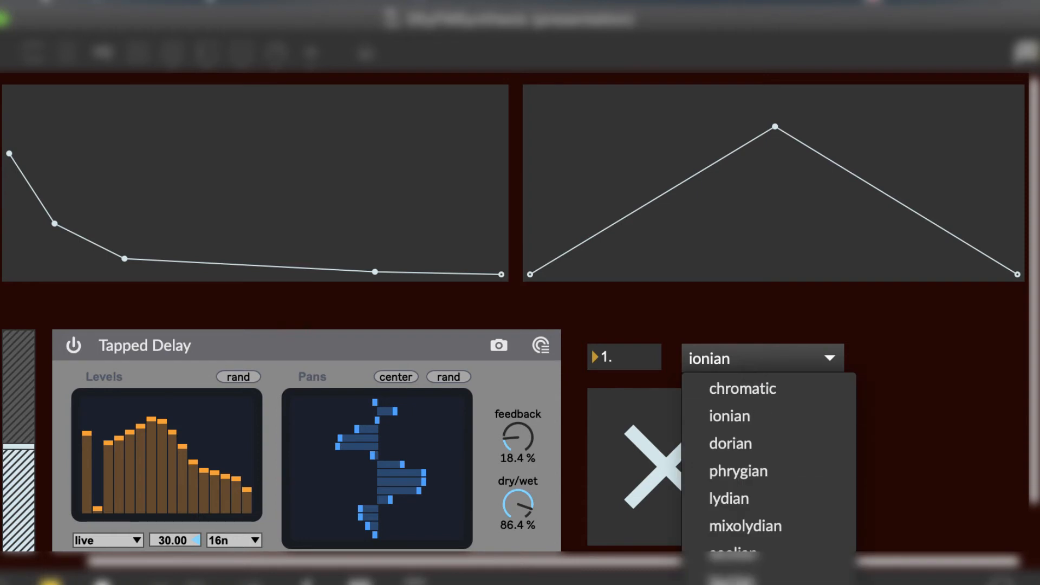
{"action": "left_click", "coordinate": [750, 562]}
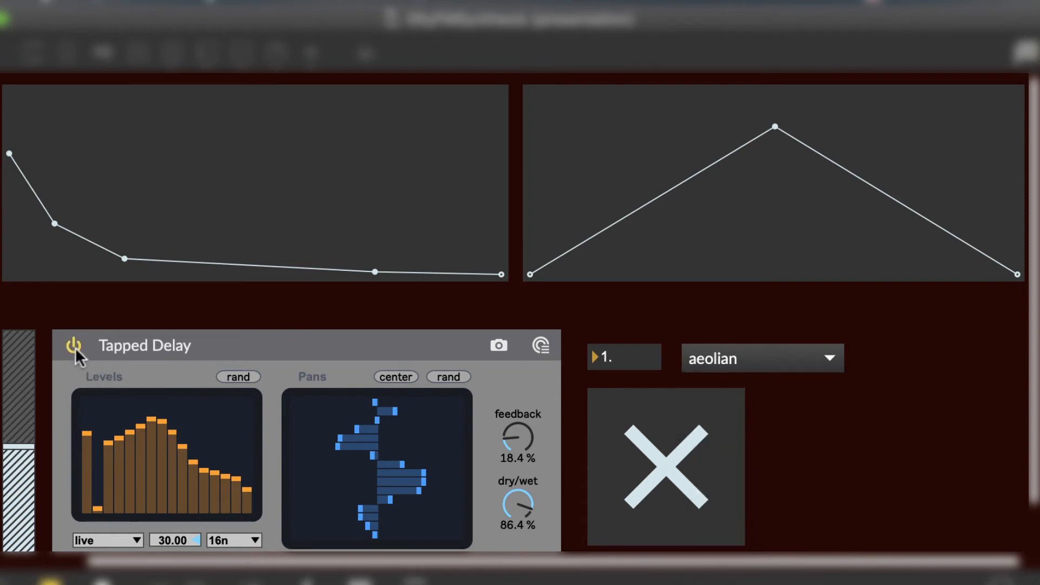
{"action": "left_click_drag", "start_coordinate": [25, 428], "coordinate": [25, 407]}
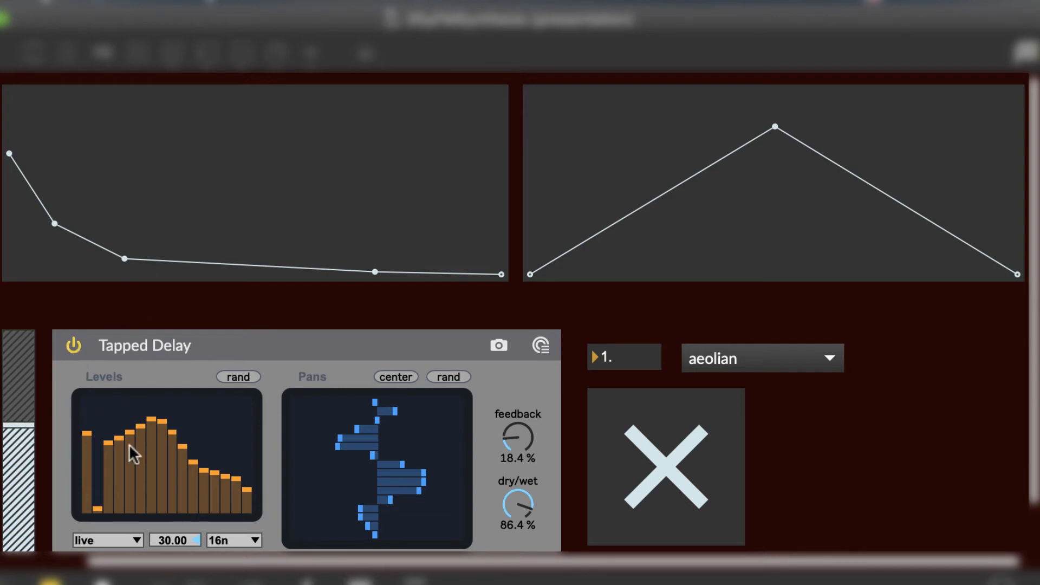
Step: Redraw the Tapped Delay's tap levels with two separate humps, and set feedback to 24.7 % and dry/wet to 73.0 %
{"action": "mouse_move", "coordinate": [131, 448]}
{"action": "left_mouse_down"}
{"action": "mouse_move", "coordinate": [152, 453]}
{"action": "mouse_move", "coordinate": [193, 420]}
{"action": "left_mouse_up"}
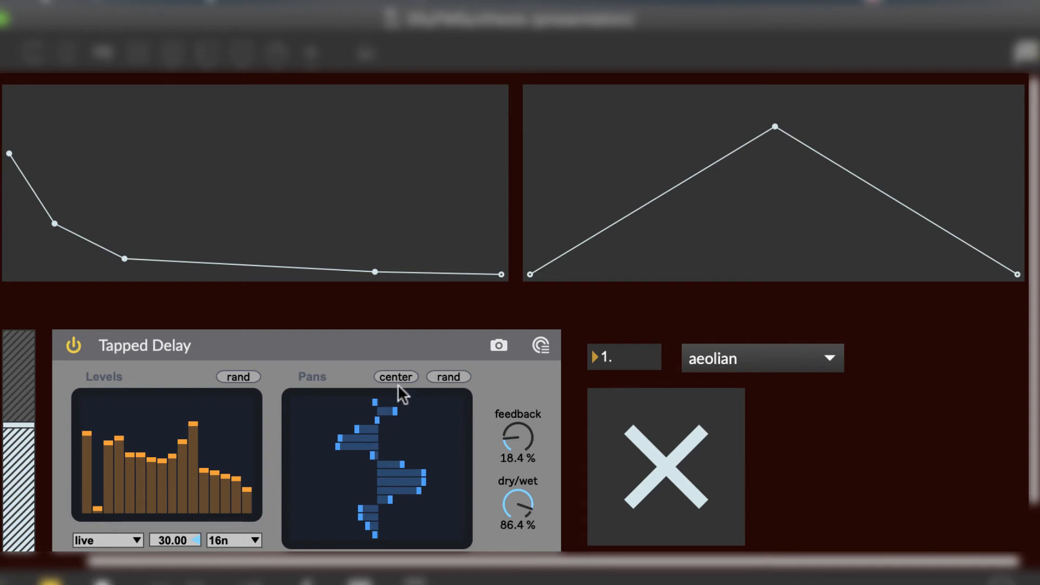
{"action": "left_click_drag", "start_coordinate": [495, 410], "coordinate": [494, 396]}
{"action": "left_click_drag", "start_coordinate": [520, 530], "coordinate": [520, 559]}
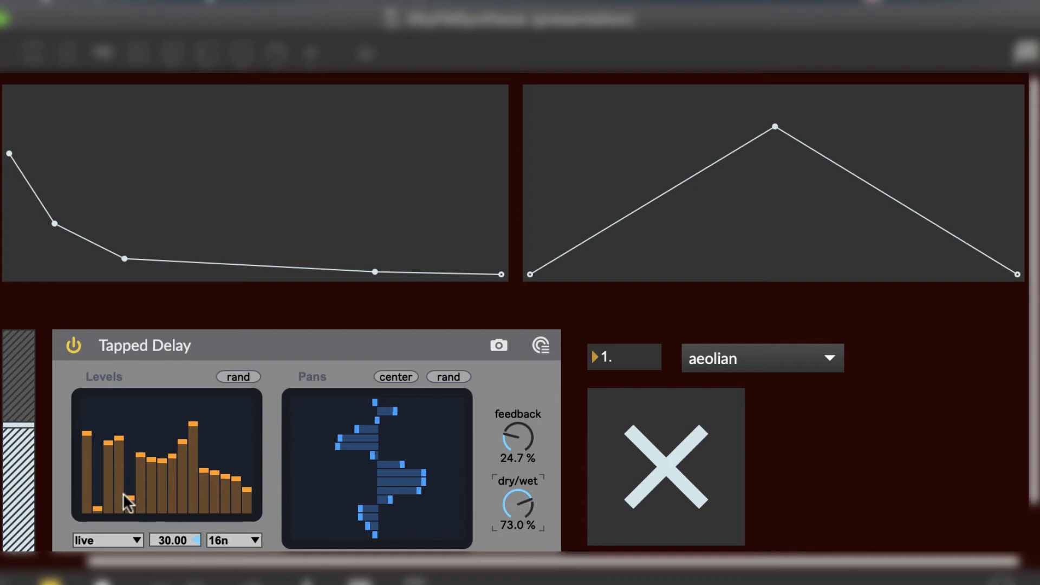
{"action": "left_click_drag", "start_coordinate": [83, 490], "coordinate": [237, 497]}
{"action": "mouse_move", "coordinate": [115, 494]}
{"action": "left_mouse_down"}
{"action": "mouse_move", "coordinate": [135, 426]}
{"action": "mouse_move", "coordinate": [179, 481]}
{"action": "left_mouse_up"}
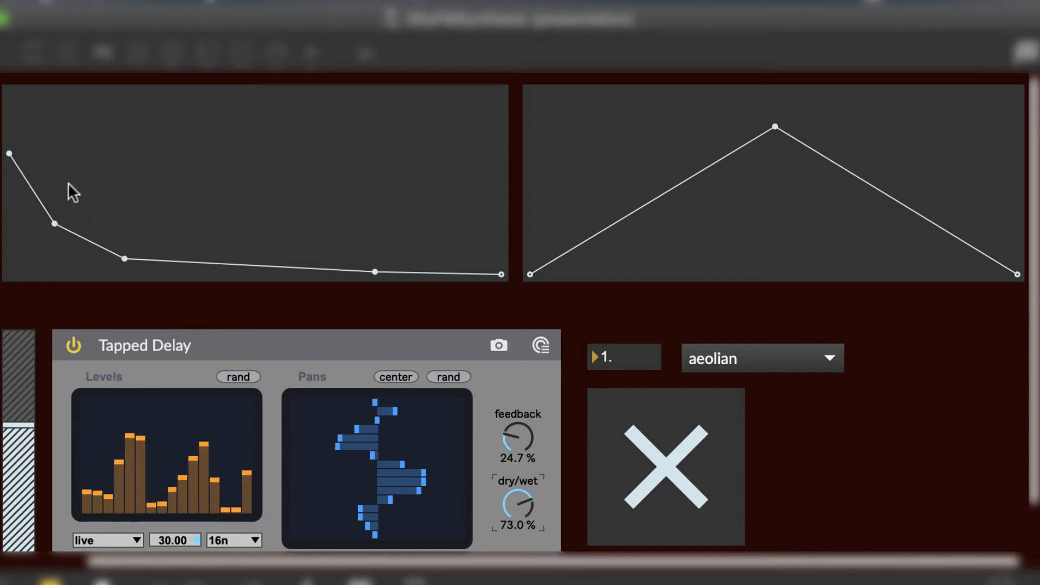
Step: Reshape the amplitude envelope into a low, immediate peak that falls to zero about one sixth of the way through
{"action": "left_click_drag", "start_coordinate": [774, 130], "coordinate": [525, 171]}
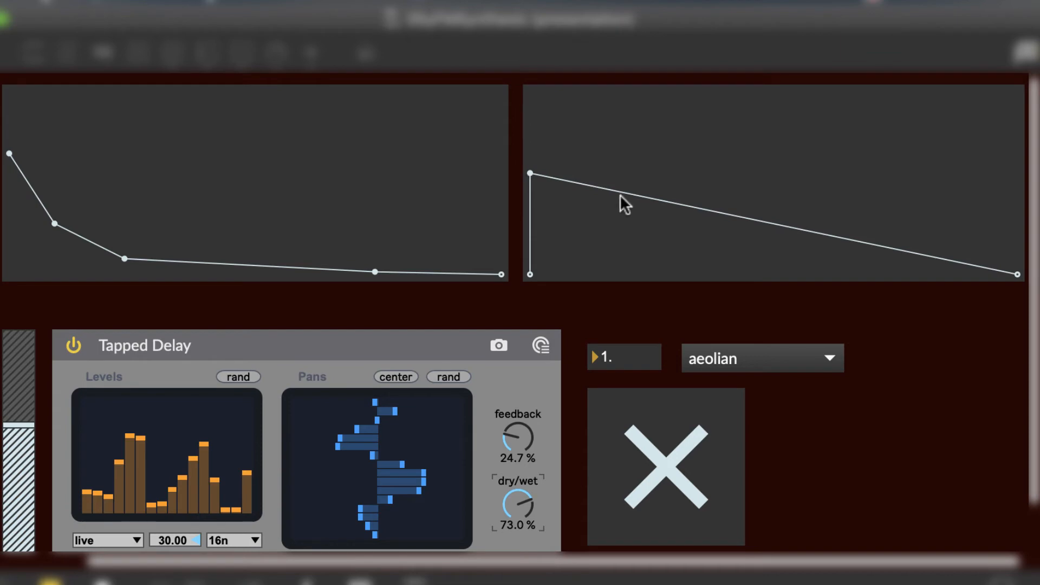
{"action": "left_click_drag", "start_coordinate": [621, 195], "coordinate": [606, 286]}
{"action": "left_click_drag", "start_coordinate": [530, 173], "coordinate": [531, 208]}
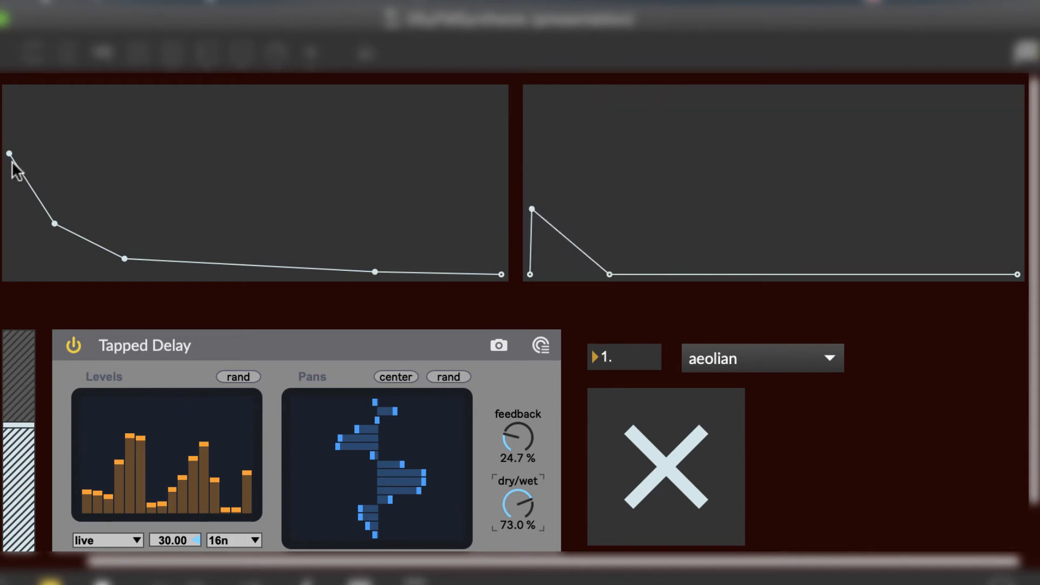
Step: Delete the modulation index envelope's second and third points and lower its starting point to just above zero
{"action": "left_click_drag", "start_coordinate": [12, 162], "coordinate": [10, 275]}
{"action": "left_click_drag", "start_coordinate": [53, 219], "coordinate": [54, 223]}
{"action": "left_click", "coordinate": [54, 223], "text": "shift"}
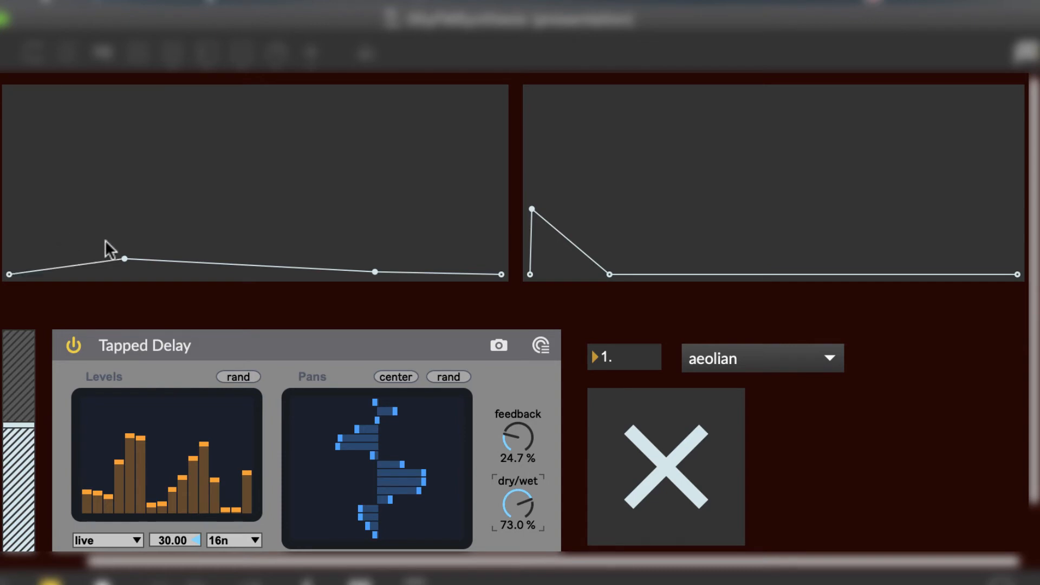
{"action": "left_click", "coordinate": [124, 258]}
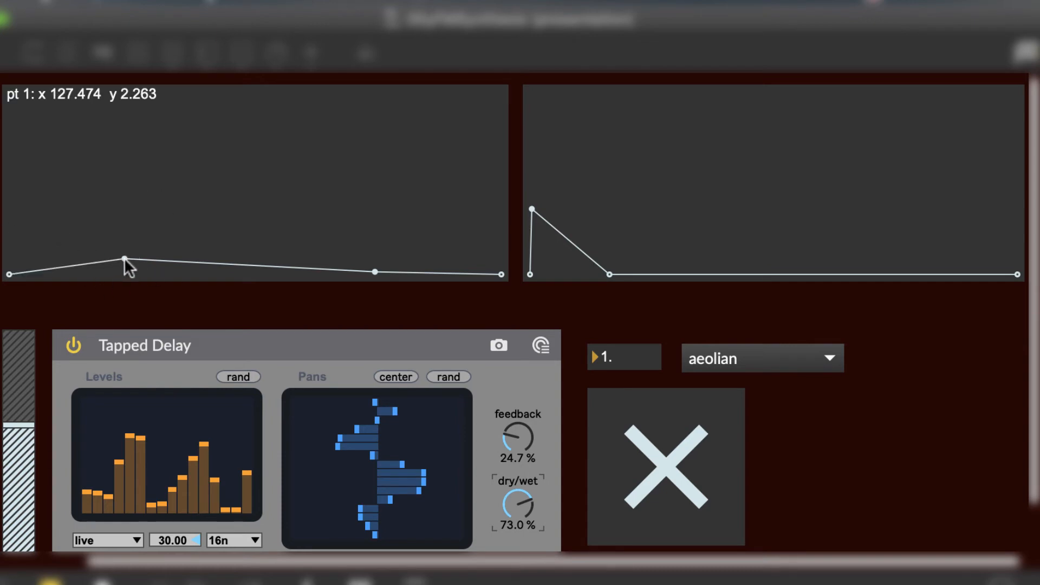
{"action": "left_click", "coordinate": [125, 259], "text": "shift"}
{"action": "left_click", "coordinate": [8, 274]}
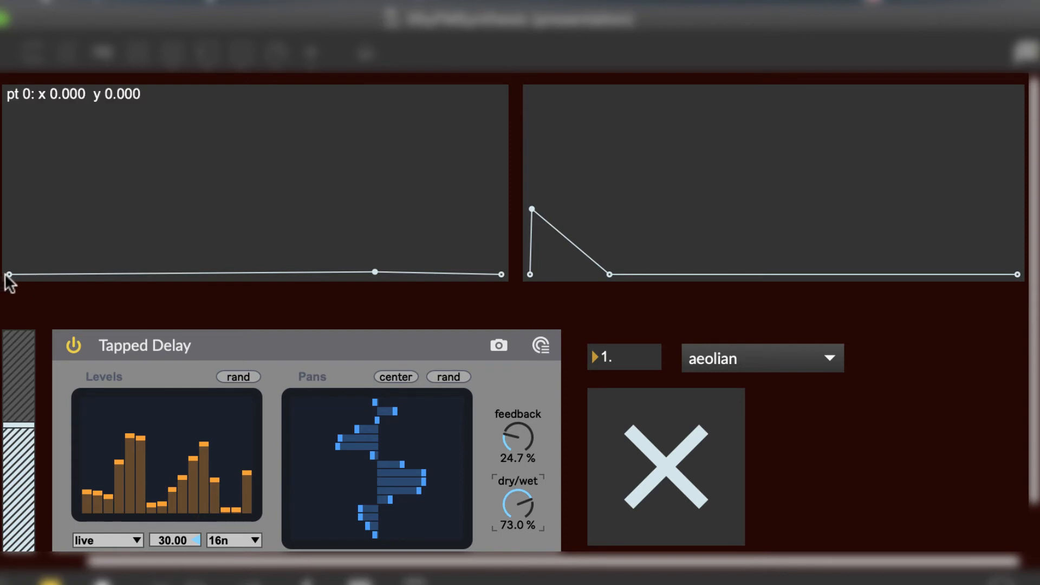
{"action": "left_click_drag", "start_coordinate": [8, 274], "coordinate": [9, 256]}
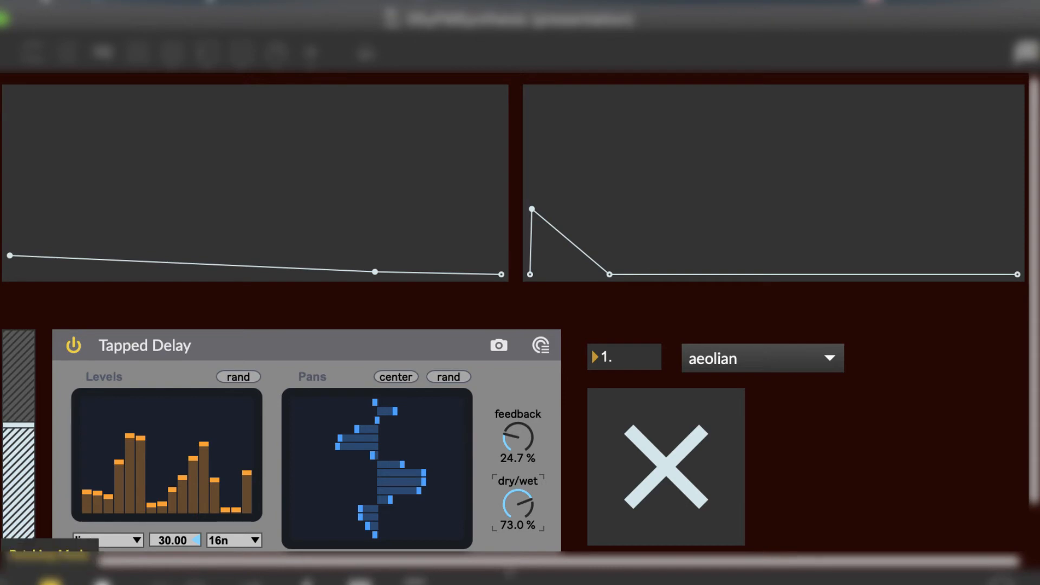
Step: Examine the patch behind the interface in patching mode, and return to the locked presentation
{"action": "left_click", "coordinate": [50, 582]}
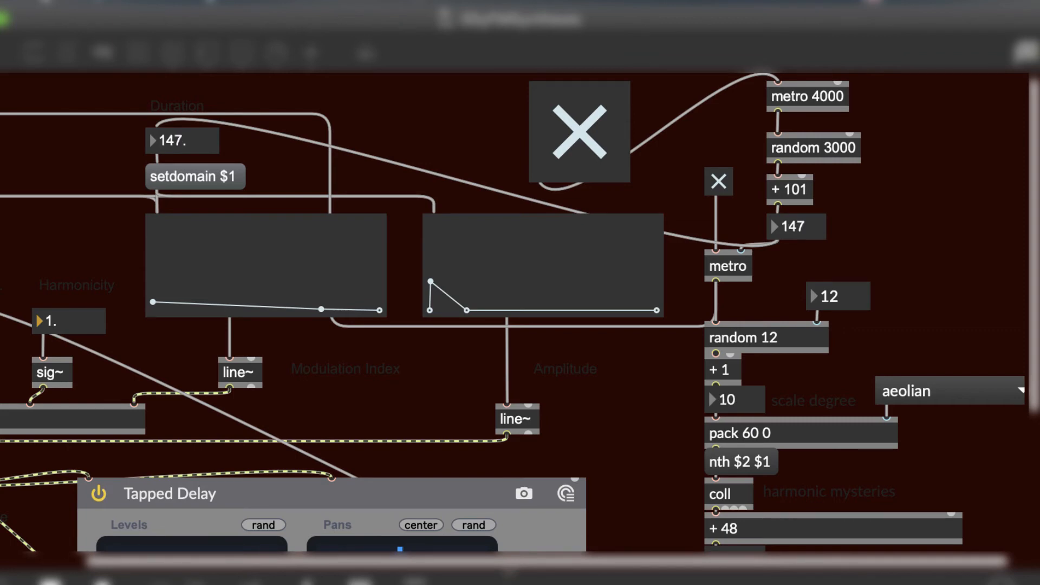
{"action": "key", "text": "super+e"}
{"action": "key", "text": "super+e"}
{"action": "key", "text": "super+alt+e"}
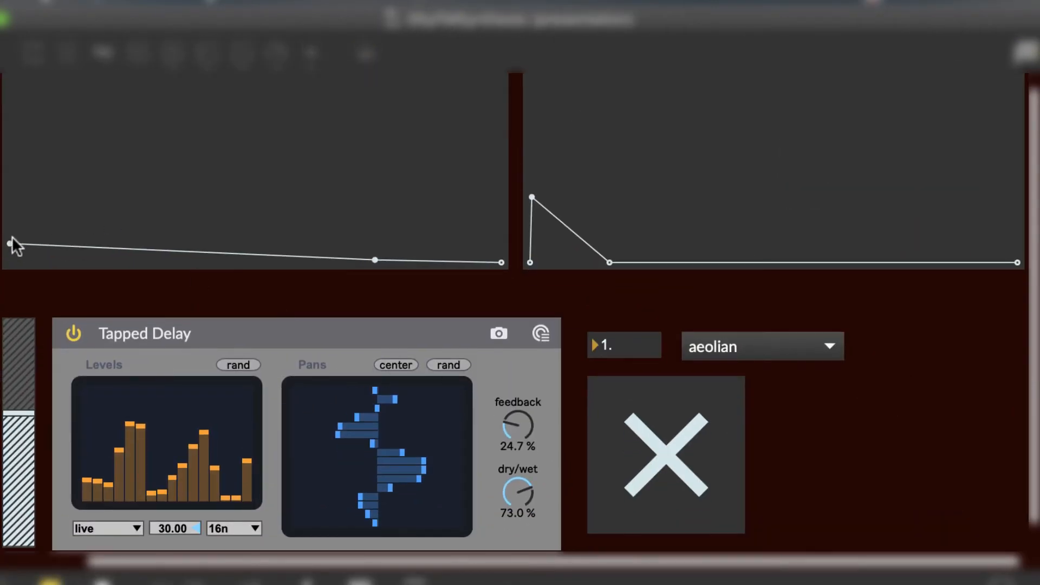
Step: Give the modulation index envelope a higher start and the amplitude envelope a tall late peak, and set Harmonicity to 0.887
{"action": "left_click_drag", "start_coordinate": [11, 239], "coordinate": [7, 174]}
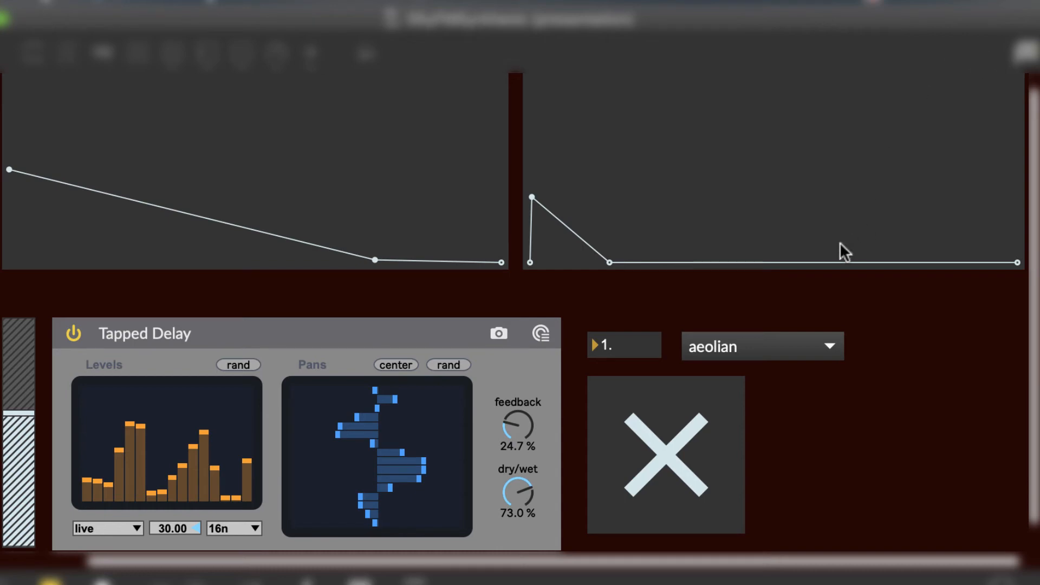
{"action": "left_click_drag", "start_coordinate": [840, 259], "coordinate": [996, 149]}
{"action": "left_click_drag", "start_coordinate": [631, 350], "coordinate": [631, 407]}
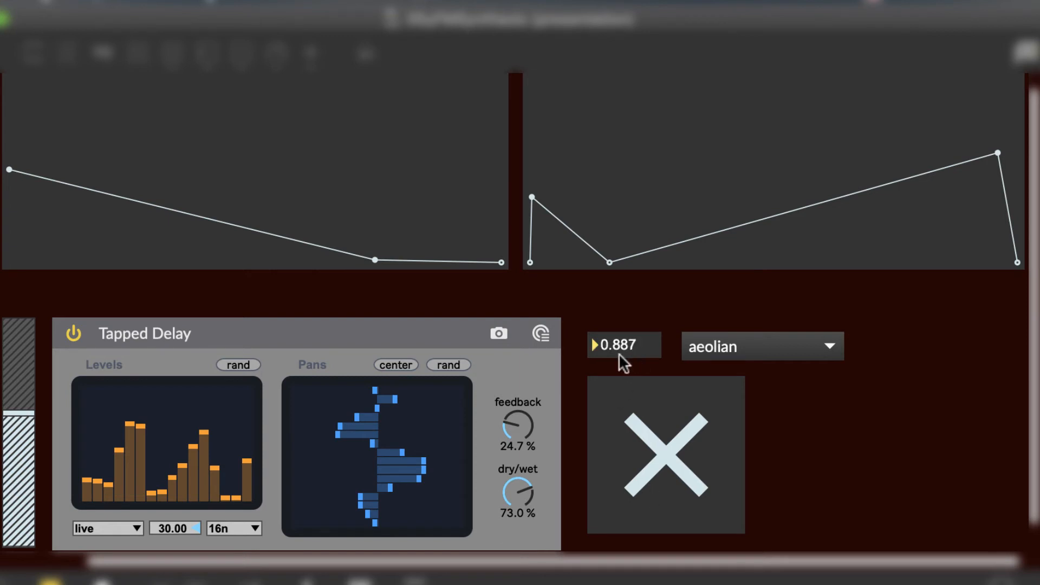
Step: Set the Tapped Delay's note subdivision to 16nd and randomize its pans
{"action": "left_click", "coordinate": [224, 533]}
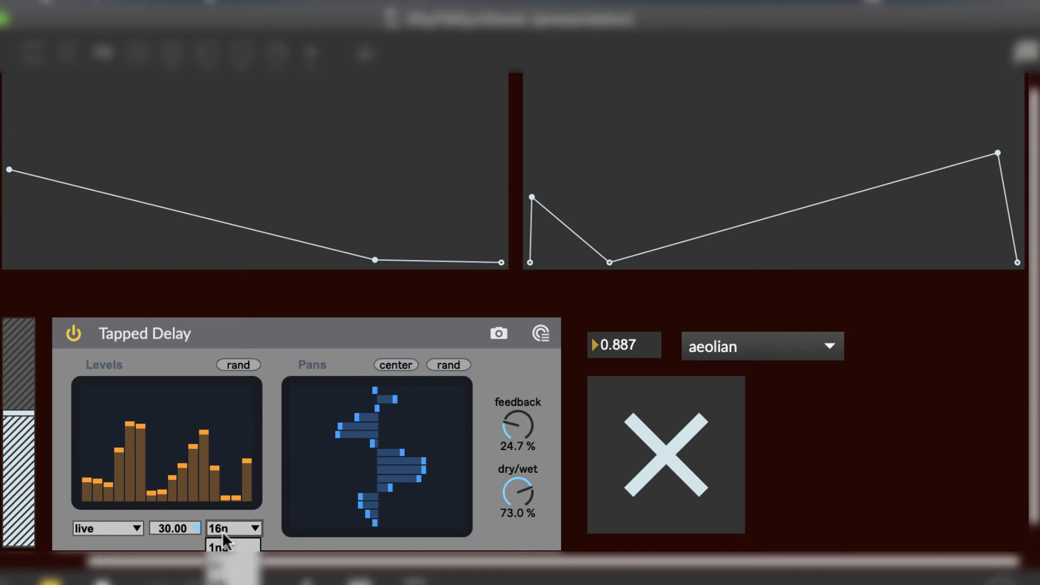
{"action": "left_click", "coordinate": [233, 582]}
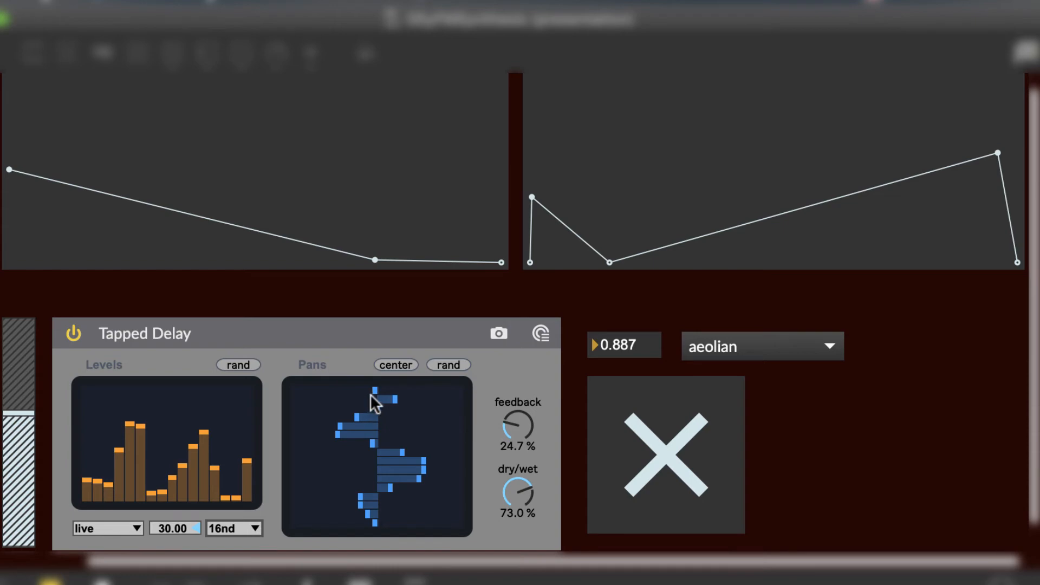
{"action": "left_click", "coordinate": [449, 365]}
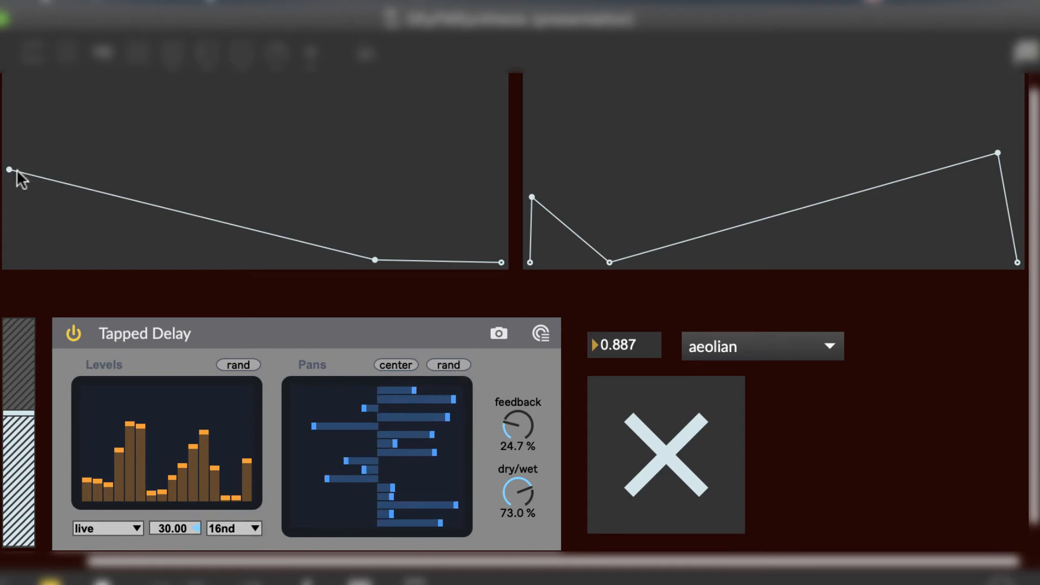
Step: Set Harmonicity to 2 and reshape the modulation index envelope to rise slowly from zero to a low peak near its end
{"action": "mouse_move", "coordinate": [9, 169]}
{"action": "left_mouse_down"}
{"action": "mouse_move", "coordinate": [9, 140]}
{"action": "mouse_move", "coordinate": [9, 153]}
{"action": "left_mouse_up"}
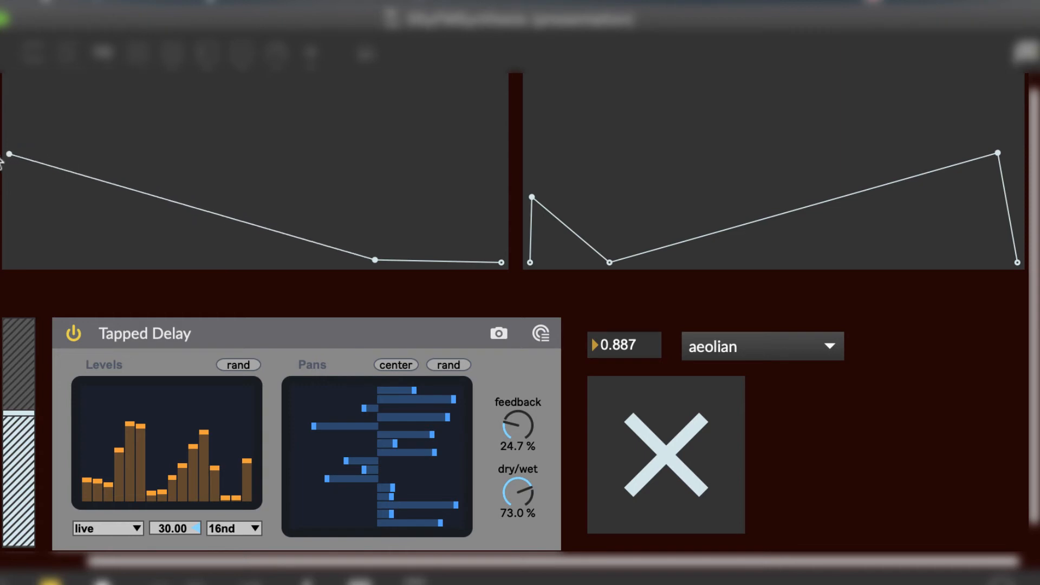
{"action": "left_click", "coordinate": [613, 345]}
{"action": "type", "text": "2"}
{"action": "key", "text": "Return"}
{"action": "left_click_drag", "start_coordinate": [8, 154], "coordinate": [16, 282]}
{"action": "left_click_drag", "start_coordinate": [375, 260], "coordinate": [486, 235]}
Step: Delete the amplitude envelope's early peak and the zero point after it, and move the remaining peak lower, near the middle
{"action": "left_click_drag", "start_coordinate": [531, 199], "coordinate": [531, 199]}
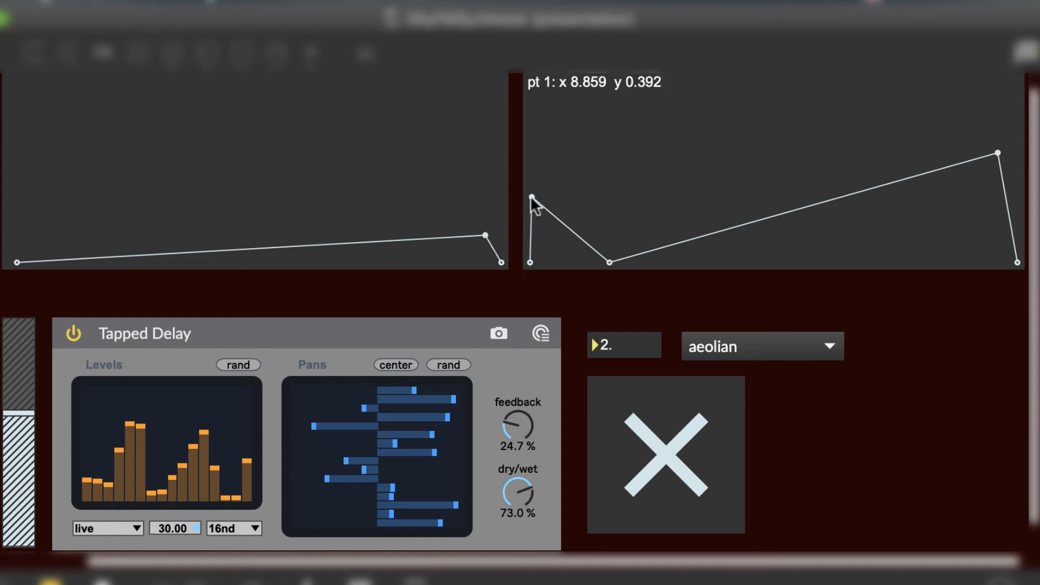
{"action": "left_click", "coordinate": [531, 197], "text": "shift"}
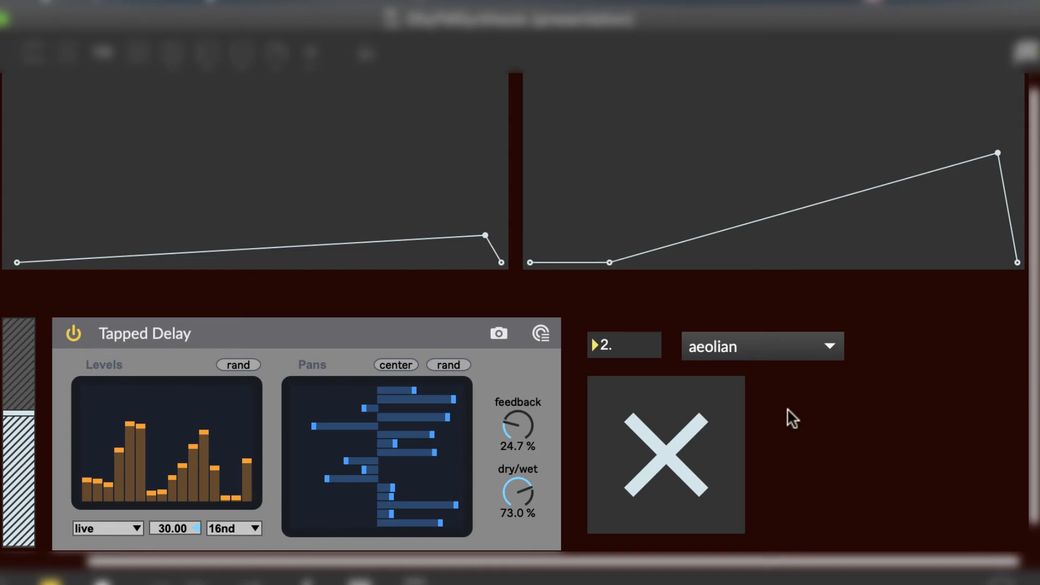
{"action": "scroll", "coordinate": [796, 418], "scroll_direction": "up", "scroll_amount": 1}
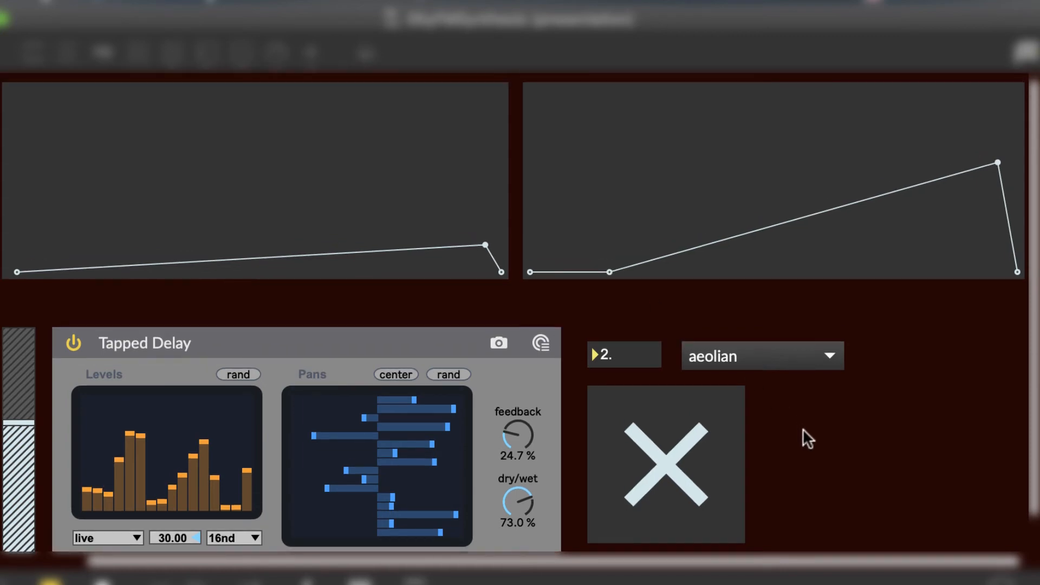
{"action": "left_click", "coordinate": [609, 272], "text": "shift"}
{"action": "left_click_drag", "start_coordinate": [997, 163], "coordinate": [765, 214]}
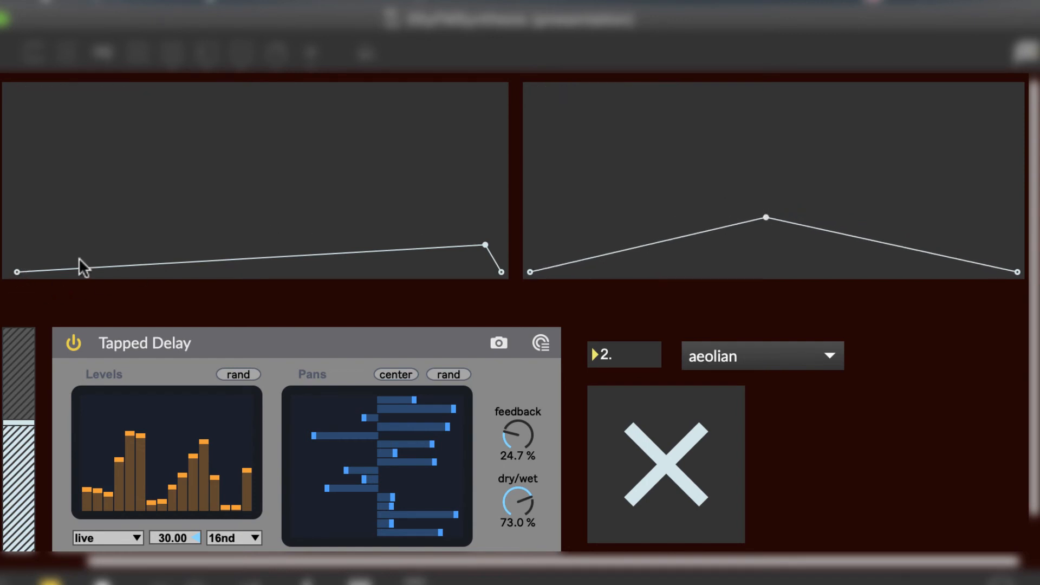
Step: Add a near-zero point midway along the modulation index envelope and raise its starting point to about one third height
{"action": "left_click", "coordinate": [269, 269]}
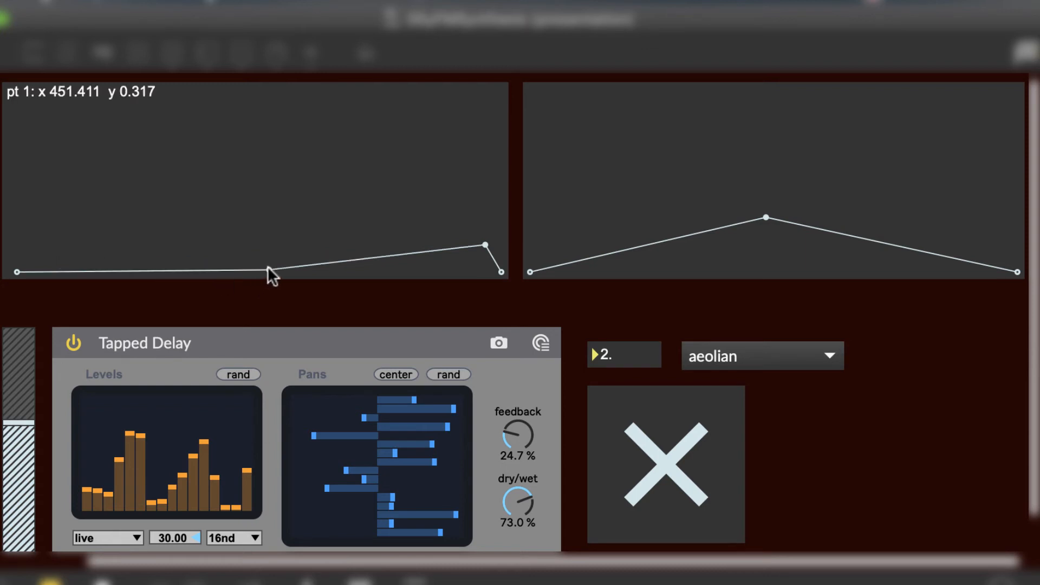
{"action": "left_click", "coordinate": [15, 270]}
{"action": "left_click_drag", "start_coordinate": [15, 267], "coordinate": [9, 208]}
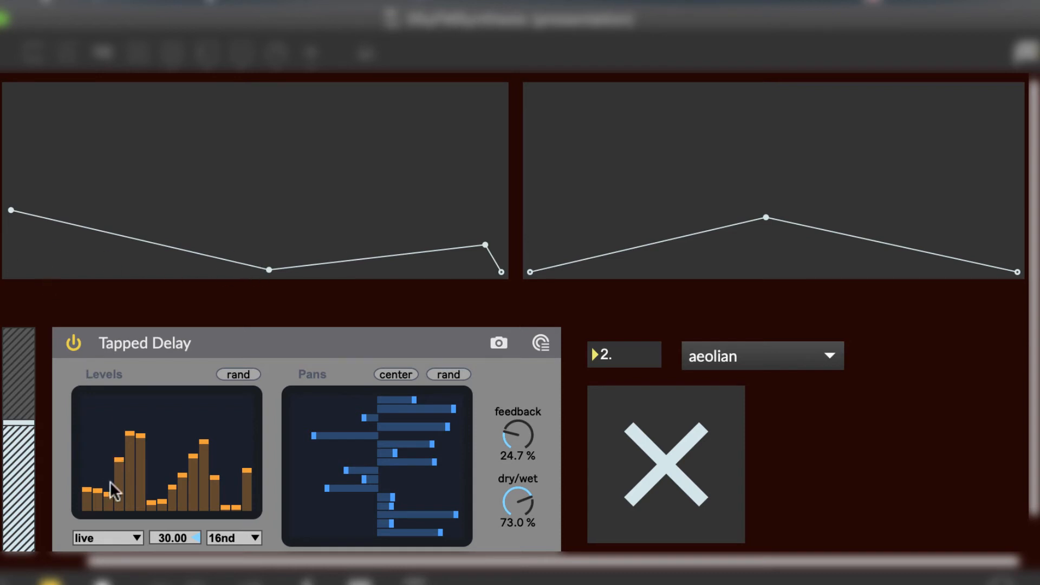
Step: Set the Tapped Delay's feedback to 50.7 % and subdivision to 8nt, and redraw its levels as a descending slope
{"action": "left_click_drag", "start_coordinate": [504, 430], "coordinate": [504, 403]}
{"action": "left_click", "coordinate": [218, 535]}
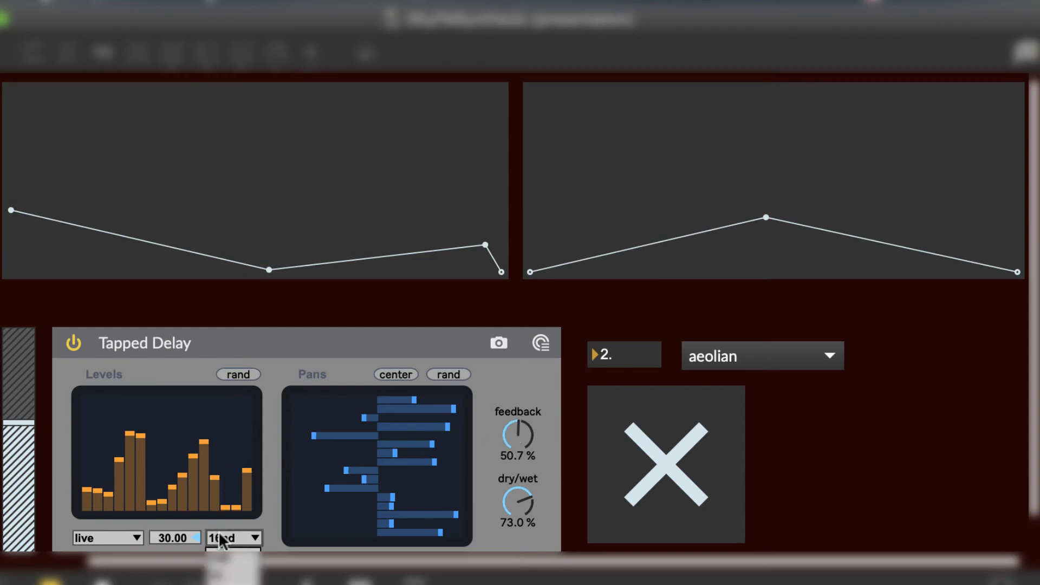
{"action": "left_click", "coordinate": [233, 581]}
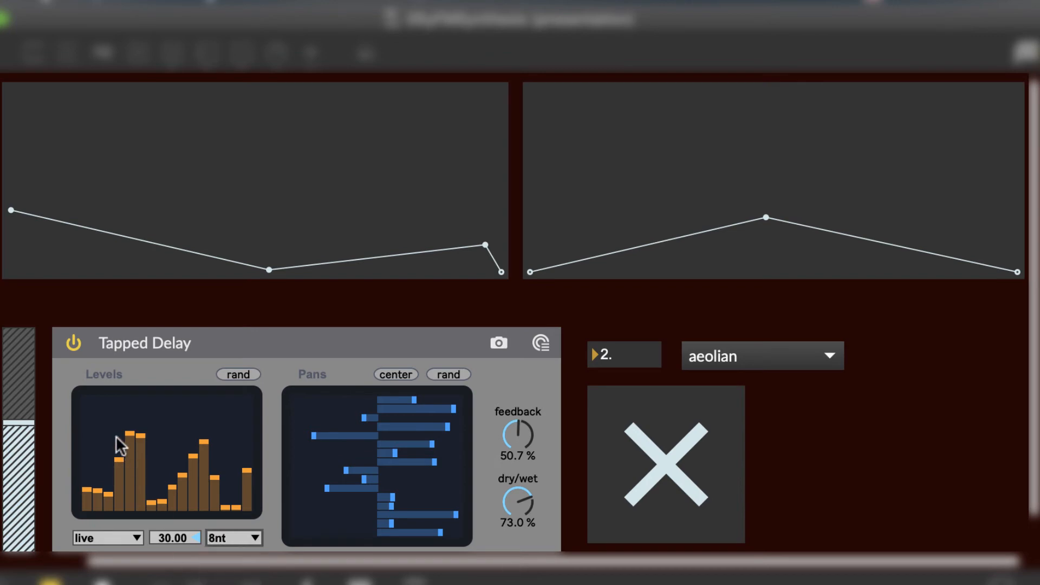
{"action": "left_click_drag", "start_coordinate": [100, 423], "coordinate": [257, 489]}
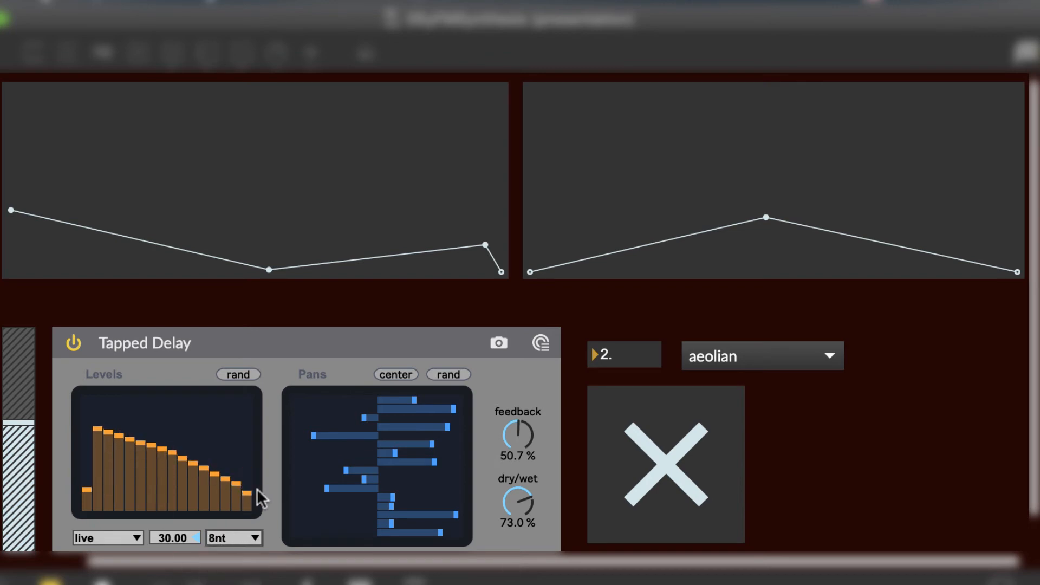
{"action": "left_click_drag", "start_coordinate": [77, 436], "coordinate": [138, 437]}
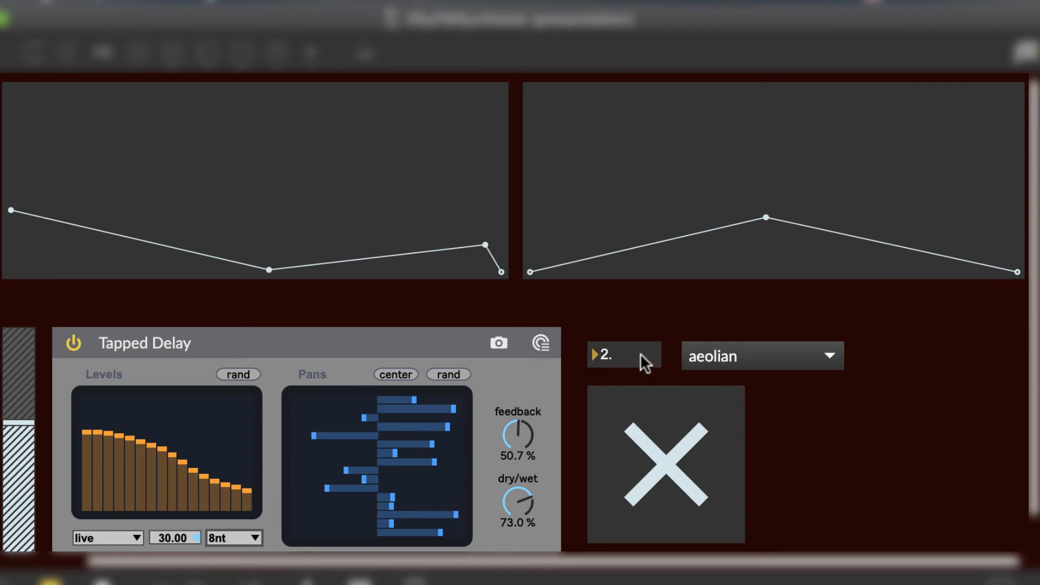
Step: Set Harmonicity to 1, and give the Tapped Delay rising levels after the first tap and a timing value of 57.64
{"action": "left_click_drag", "start_coordinate": [641, 353], "coordinate": [641, 575]}
{"action": "mouse_move", "coordinate": [97, 507]}
{"action": "left_mouse_down"}
{"action": "mouse_move", "coordinate": [188, 490]}
{"action": "mouse_move", "coordinate": [257, 437]}
{"action": "left_mouse_up"}
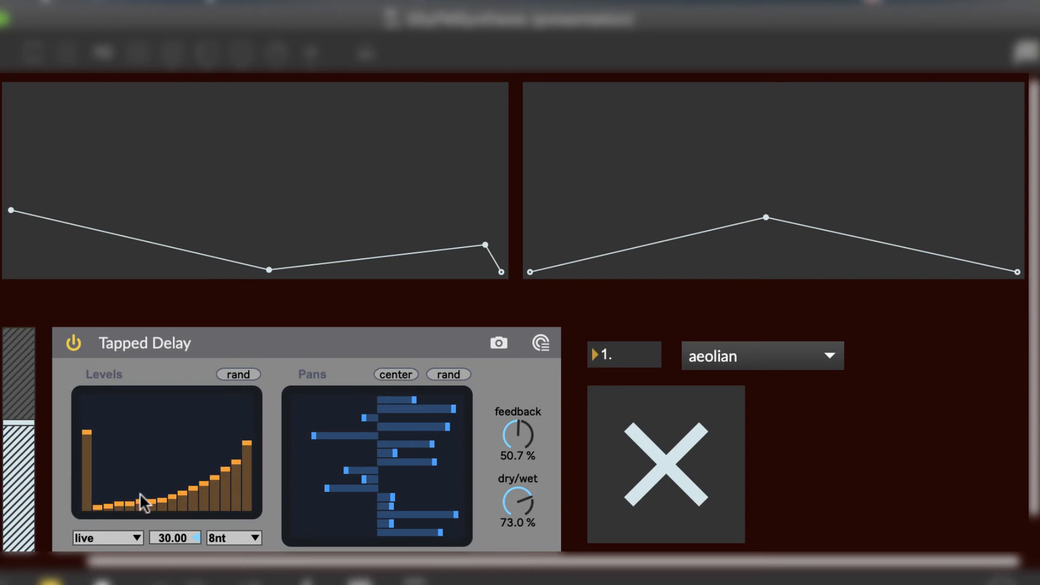
{"action": "left_click_drag", "start_coordinate": [172, 538], "coordinate": [172, 500]}
Step: Reshape the amplitude envelope with an early peak, a near-zero dip before the middle and a second peak after it
{"action": "left_click_drag", "start_coordinate": [766, 217], "coordinate": [738, 266]}
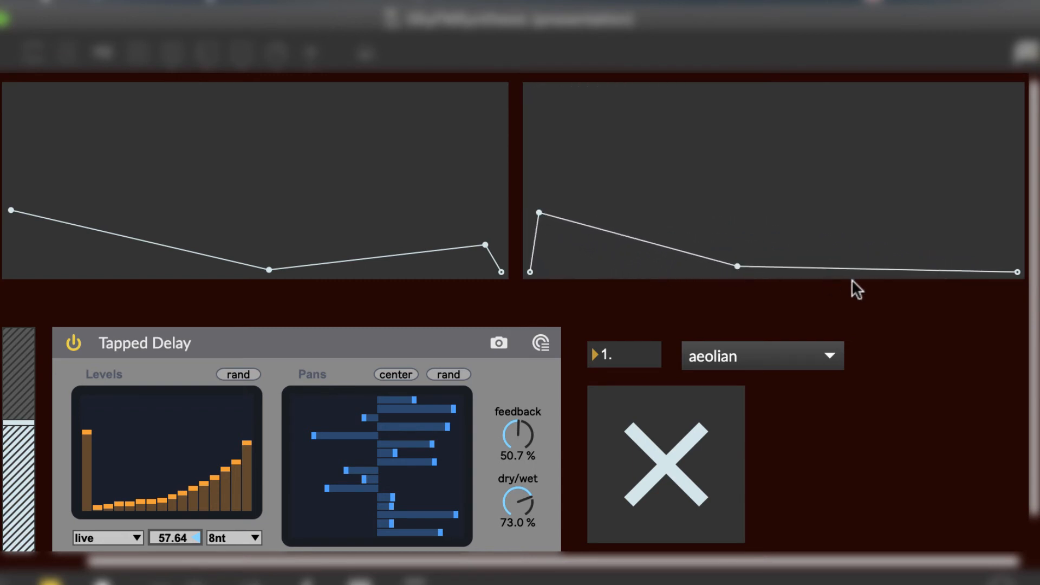
{"action": "left_click_drag", "start_coordinate": [850, 268], "coordinate": [839, 218]}
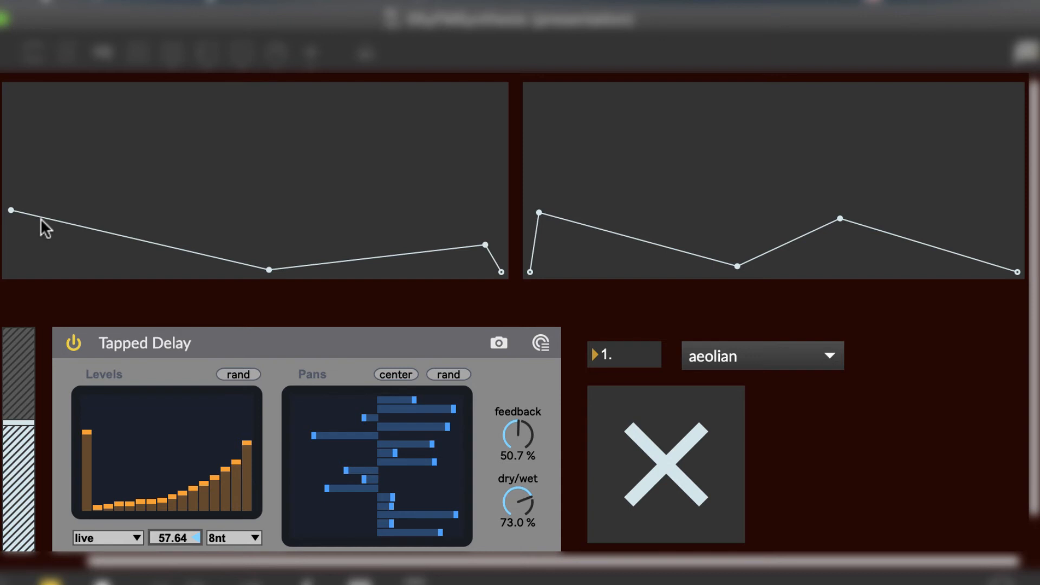
Step: Add a near-zero starting point to the modulation index envelope and shift its first peak slightly later, to about x 43, y 8.5
{"action": "left_click", "coordinate": [10, 210]}
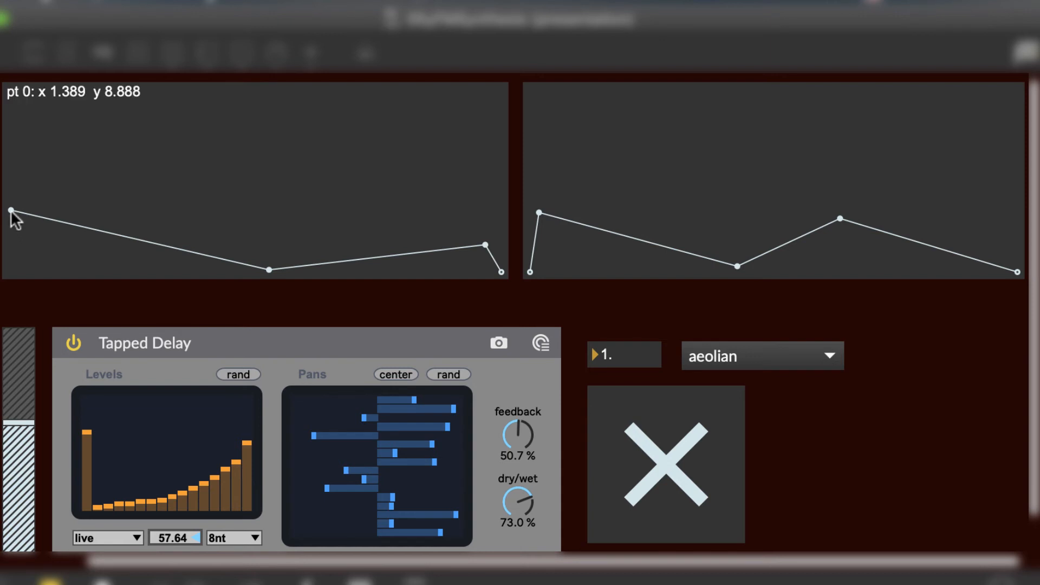
{"action": "left_click", "coordinate": [10, 266]}
{"action": "left_click_drag", "start_coordinate": [11, 209], "coordinate": [44, 210]}
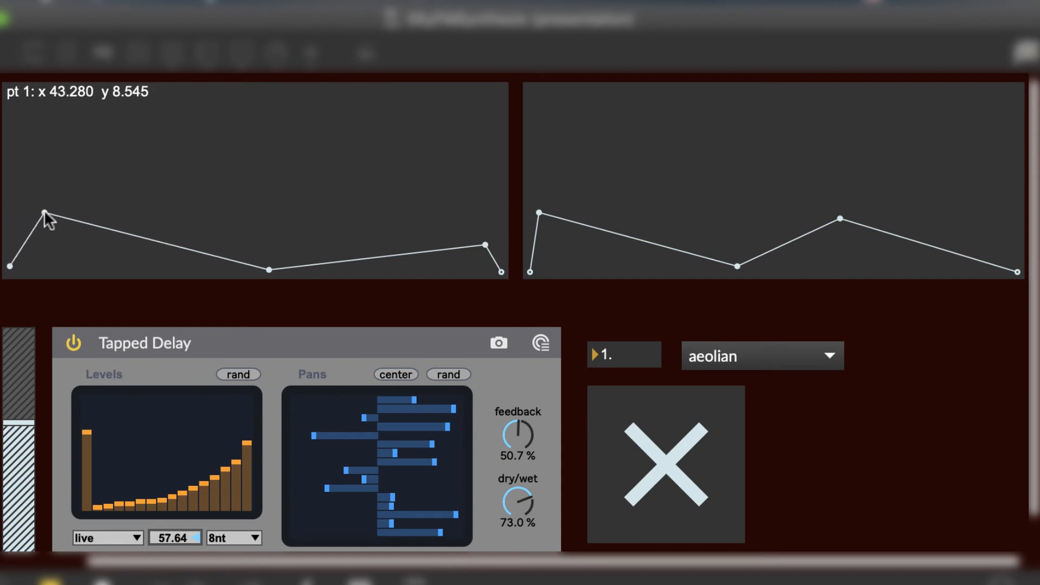
Step: Lower the Tapped Delay's first tap to near zero and set its timing value to 55.51 with subdivision 8n
{"action": "left_click", "coordinate": [83, 503]}
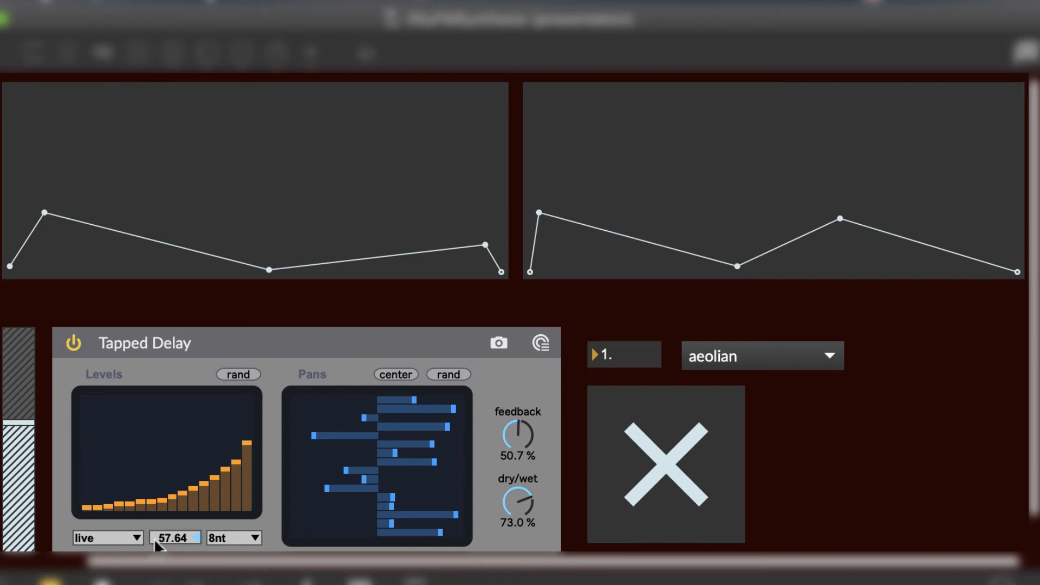
{"action": "left_click_drag", "start_coordinate": [154, 538], "coordinate": [154, 512]}
{"action": "left_click_drag", "start_coordinate": [154, 512], "coordinate": [181, 534]}
{"action": "left_click", "coordinate": [221, 540]}
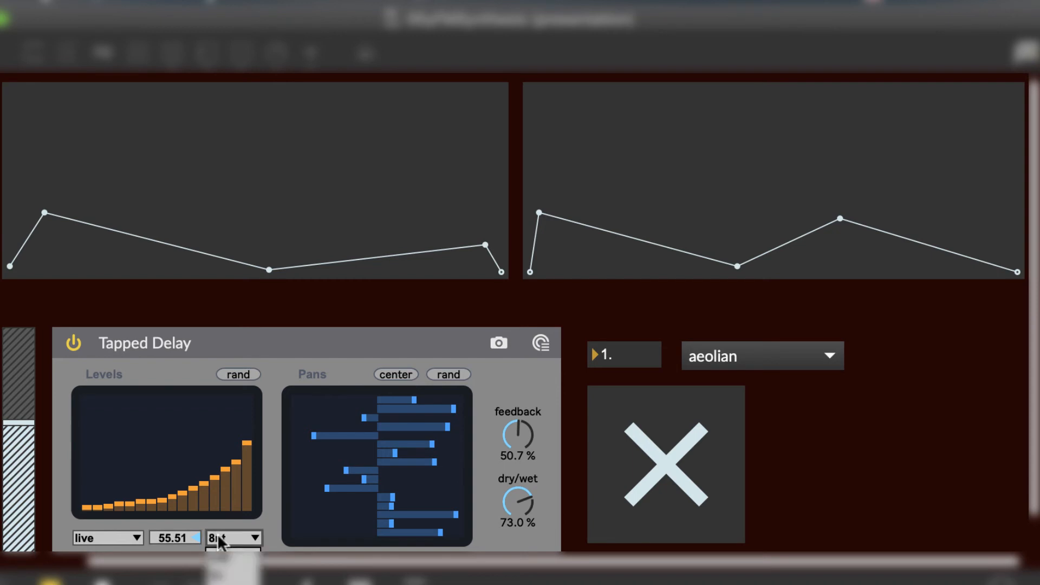
{"action": "left_click", "coordinate": [232, 581]}
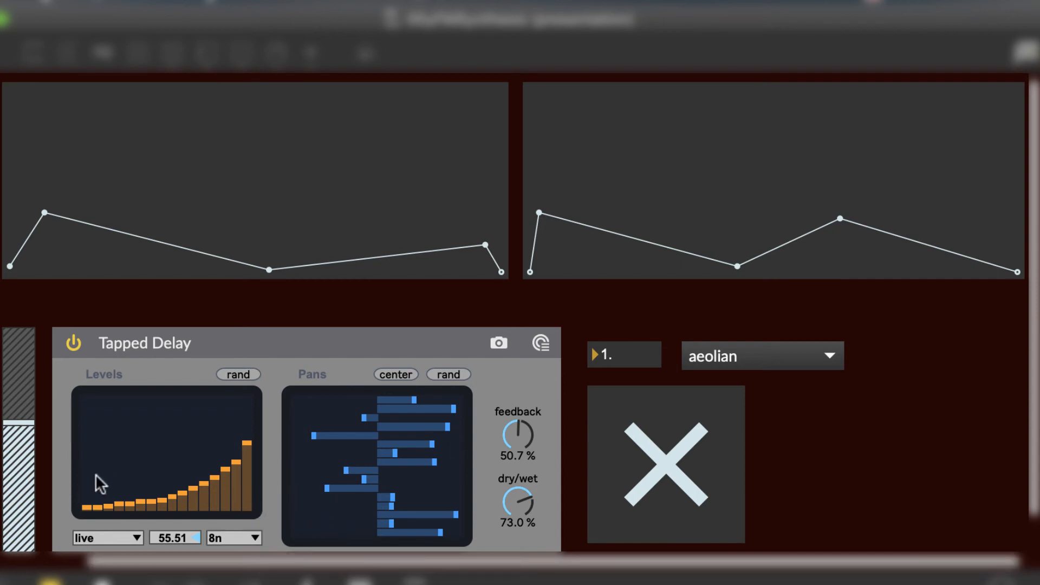
Step: Redraw the Tapped Delay levels as uneven low steps fading to near zero, and set the subdivision to 8nd
{"action": "mouse_move", "coordinate": [96, 475]}
{"action": "left_mouse_down"}
{"action": "mouse_move", "coordinate": [186, 479]}
{"action": "mouse_move", "coordinate": [233, 508]}
{"action": "mouse_move", "coordinate": [216, 508]}
{"action": "left_mouse_up"}
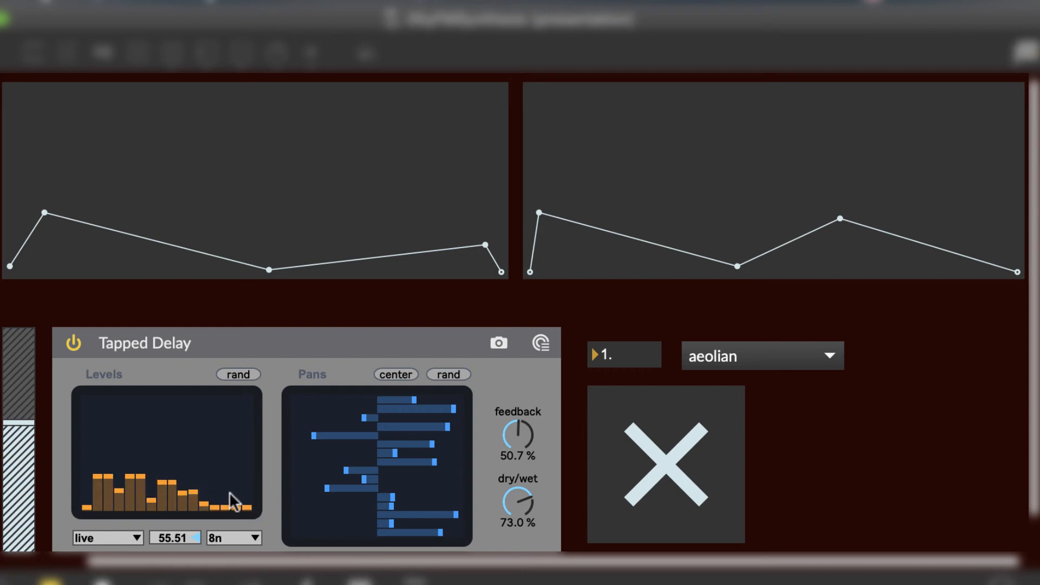
{"action": "left_click", "coordinate": [251, 538]}
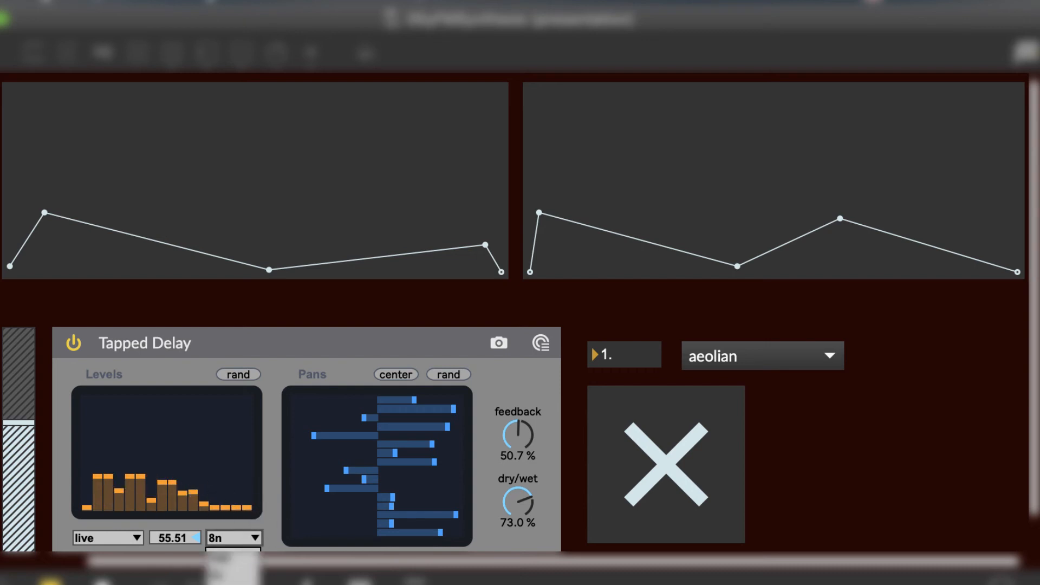
{"action": "left_click", "coordinate": [234, 582]}
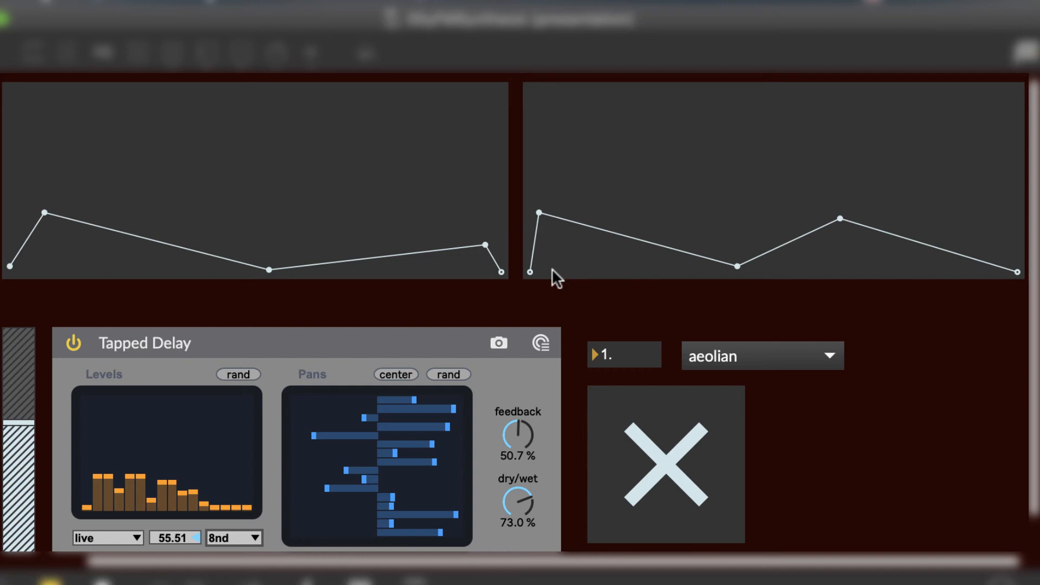
Step: Add alternating high and low points across the amplitude envelope, with the tallest peak near the end
{"action": "left_click", "coordinate": [588, 262]}
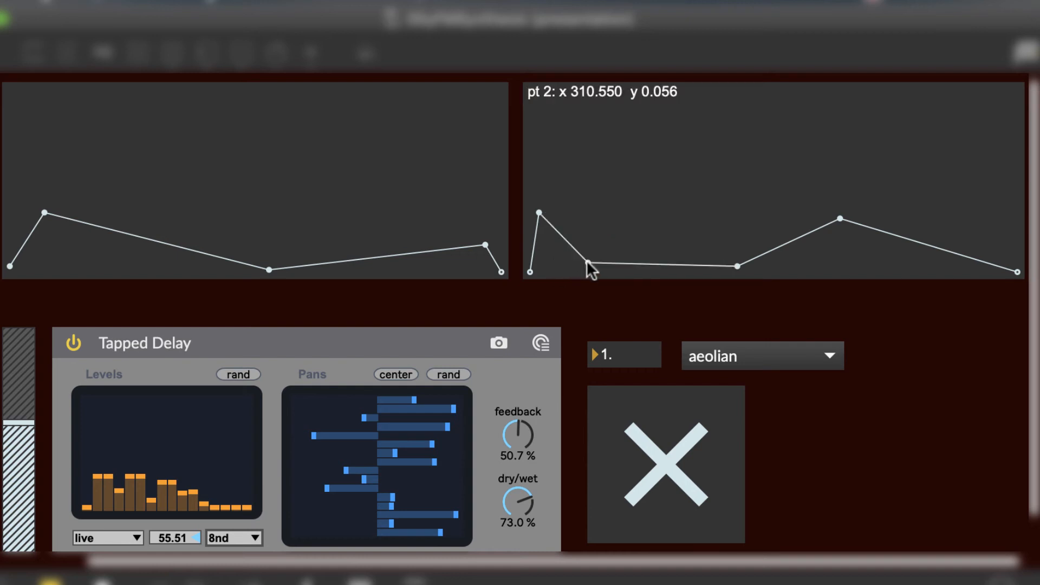
{"action": "left_click", "coordinate": [647, 222]}
{"action": "left_click", "coordinate": [705, 265]}
{"action": "left_click", "coordinate": [743, 201]}
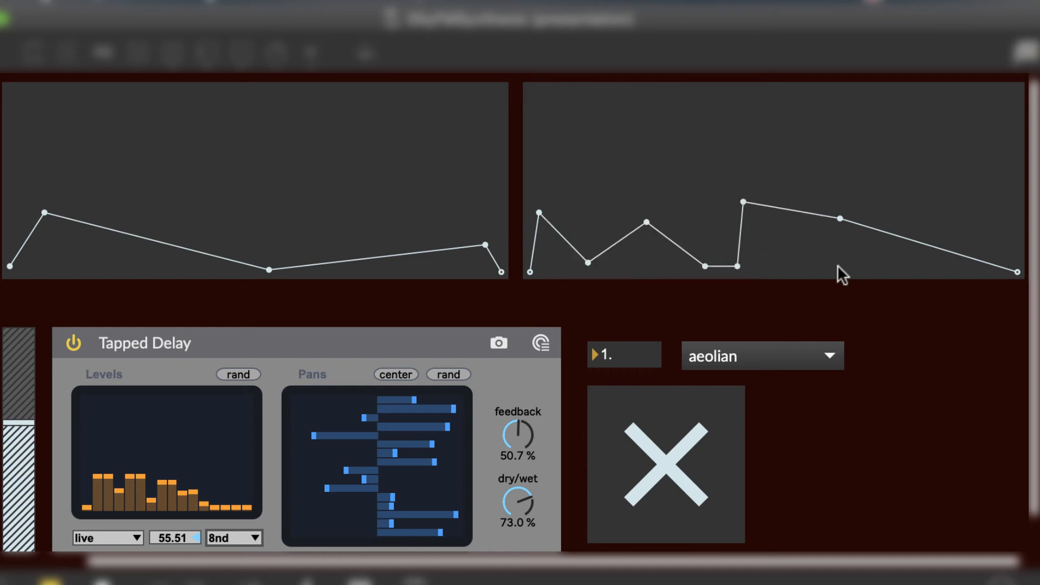
{"action": "left_click", "coordinate": [821, 254]}
{"action": "left_click", "coordinate": [911, 147]}
{"action": "left_click", "coordinate": [942, 257]}
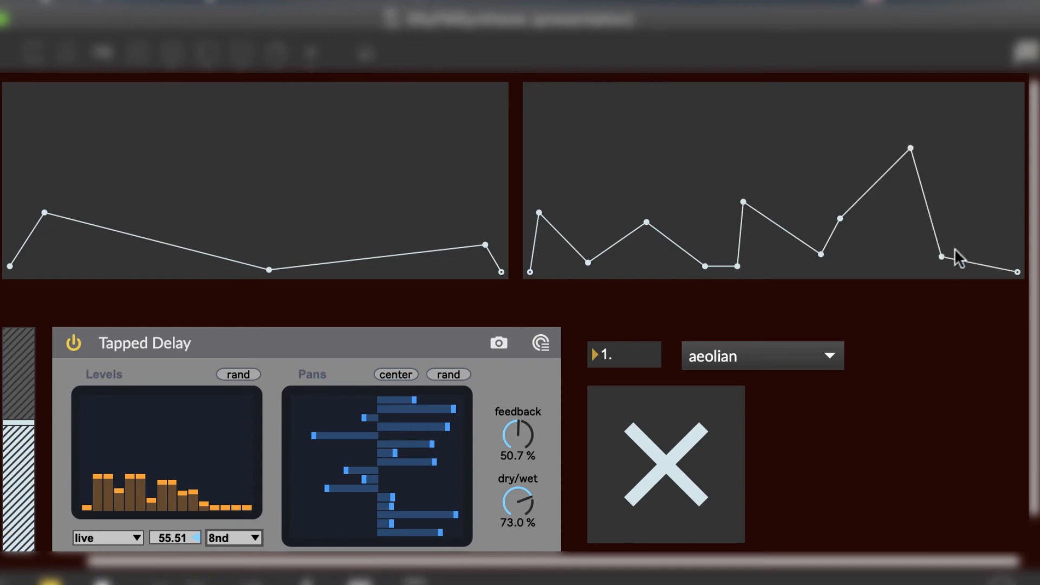
{"action": "left_click", "coordinate": [608, 163]}
{"action": "left_click", "coordinate": [661, 254]}
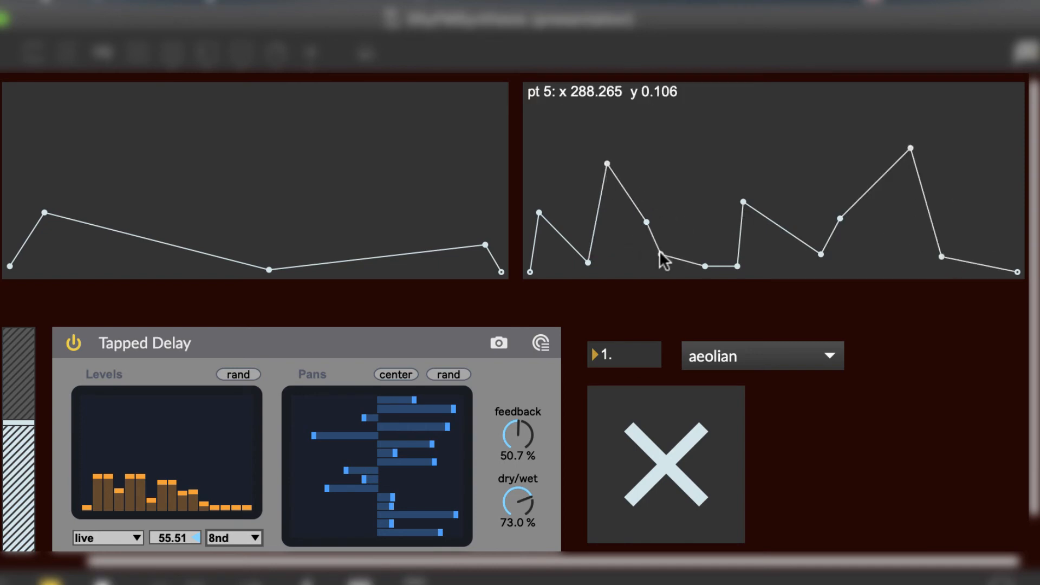
Step: Add alternating peaks and dips along the modulation index envelope so it pulses repeatedly across its length
{"action": "left_click", "coordinate": [204, 224]}
{"action": "left_click", "coordinate": [174, 272]}
{"action": "left_click", "coordinate": [82, 269]}
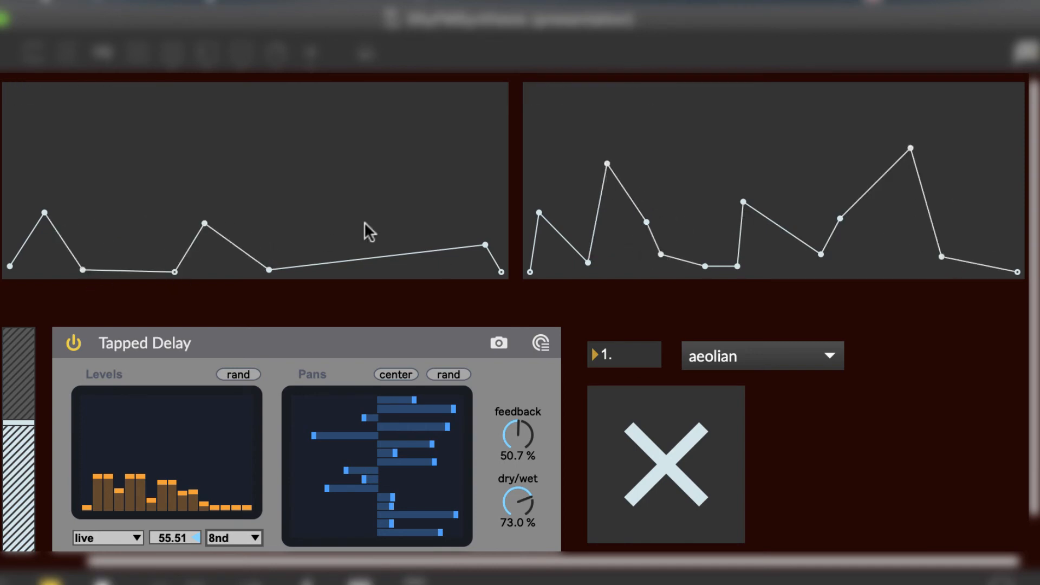
{"action": "left_click", "coordinate": [354, 200]}
{"action": "left_click", "coordinate": [377, 252]}
{"action": "left_click", "coordinate": [452, 215]}
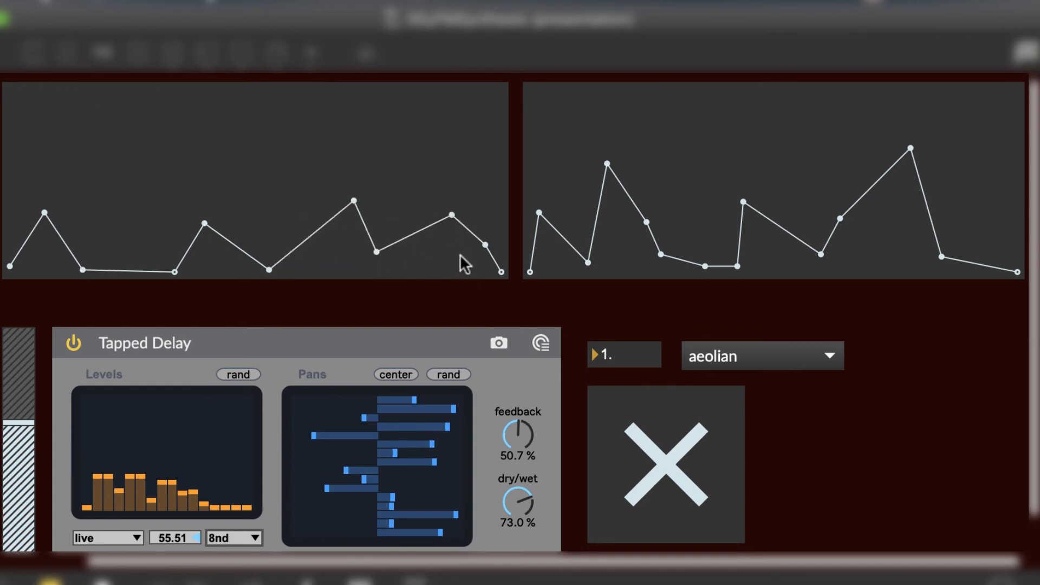
{"action": "left_click", "coordinate": [460, 258]}
{"action": "left_click", "coordinate": [132, 244]}
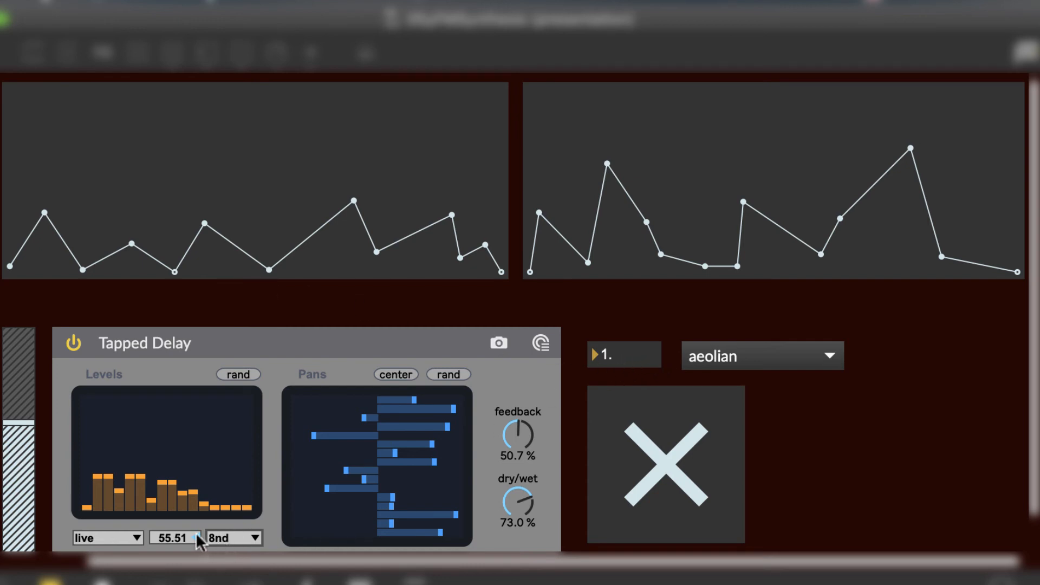
Step: Set the Tapped Delay's timing value to 30.00, subdivision to 16nd and feedback to 37.3 %
{"action": "left_click_drag", "start_coordinate": [195, 536], "coordinate": [195, 561]}
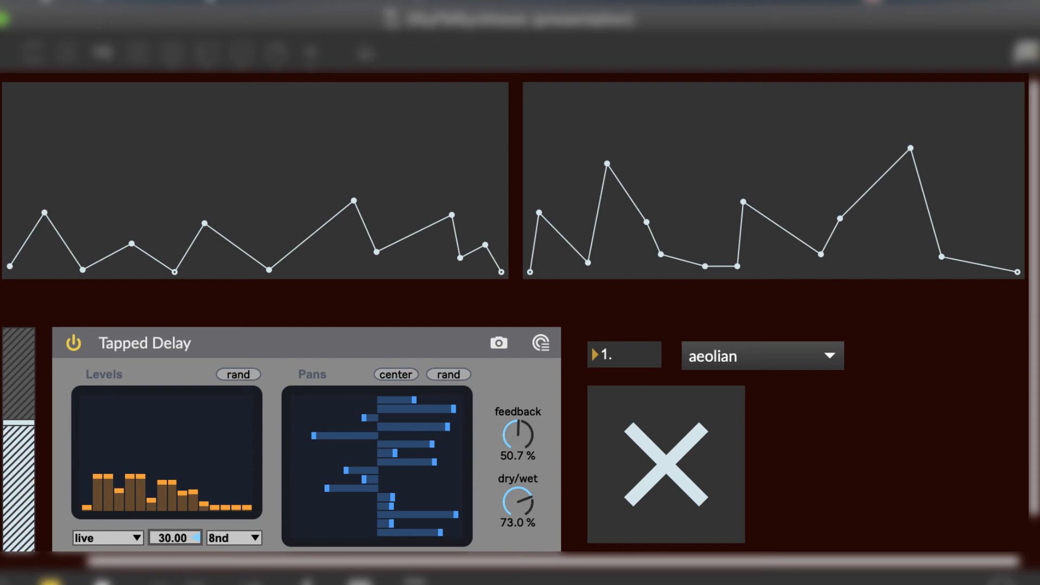
{"action": "left_click", "coordinate": [217, 537]}
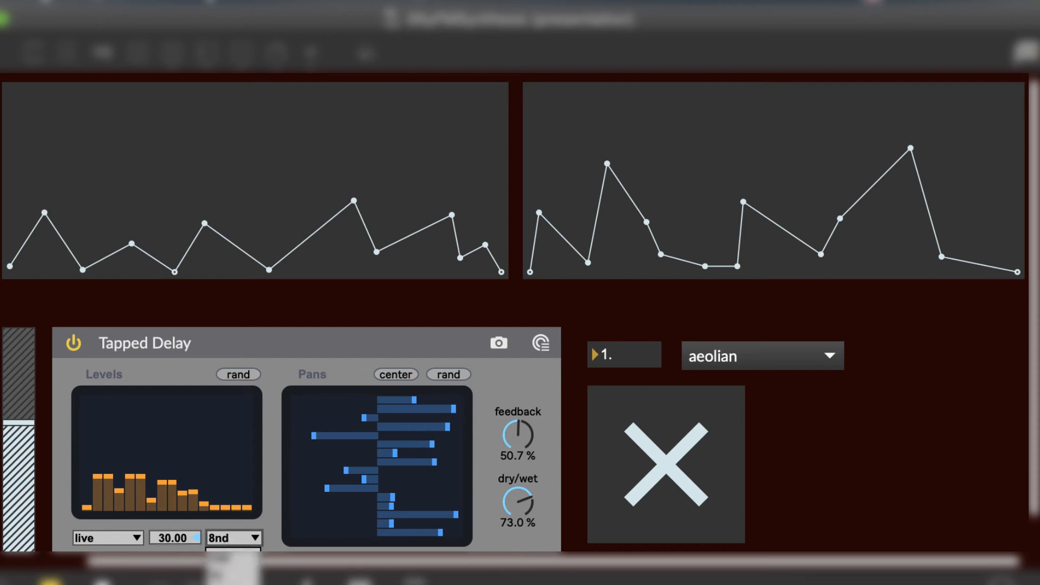
{"action": "left_click", "coordinate": [228, 583]}
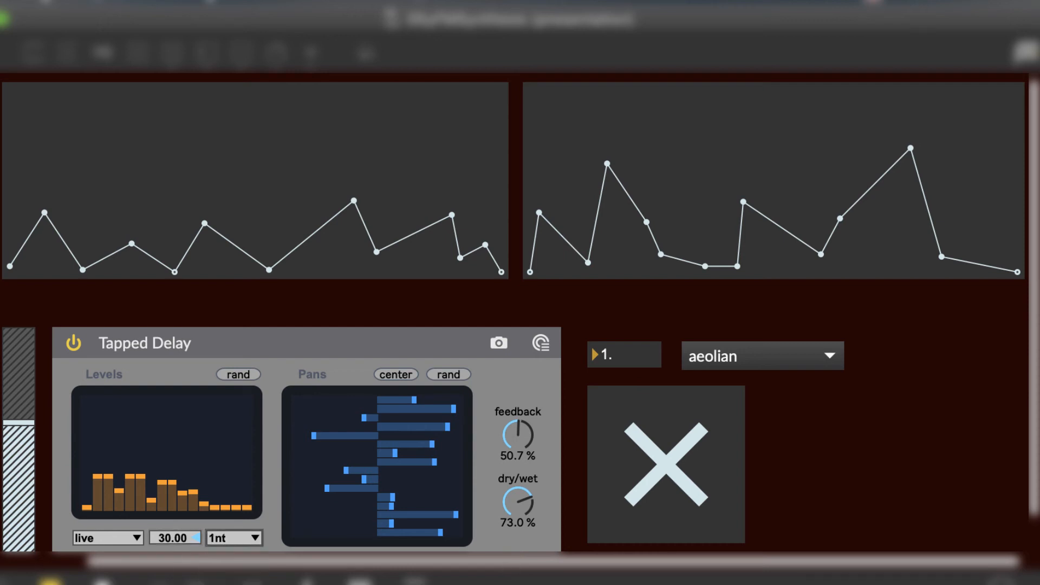
{"action": "left_click", "coordinate": [235, 539]}
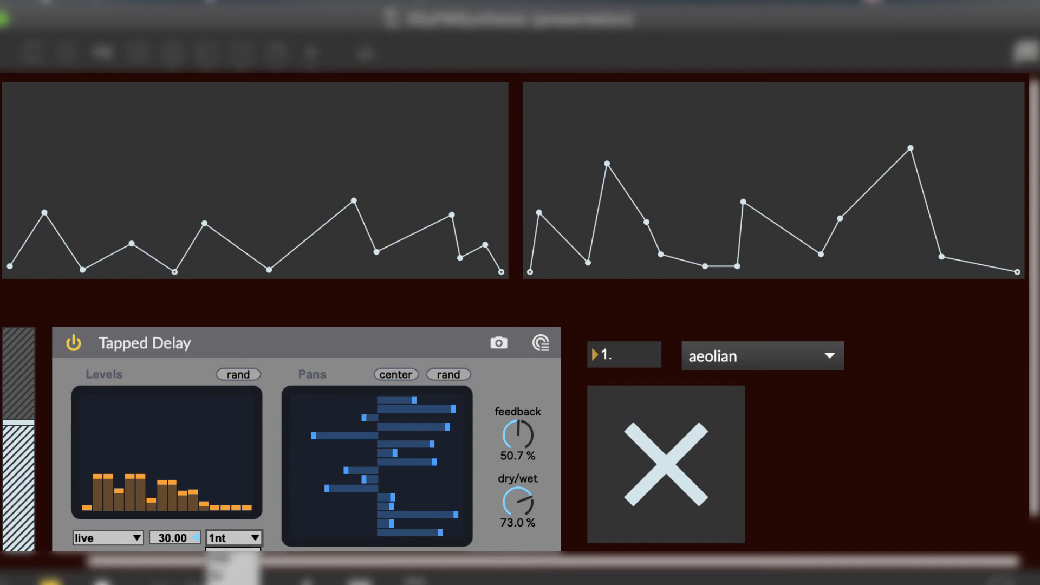
{"action": "left_click", "coordinate": [232, 568]}
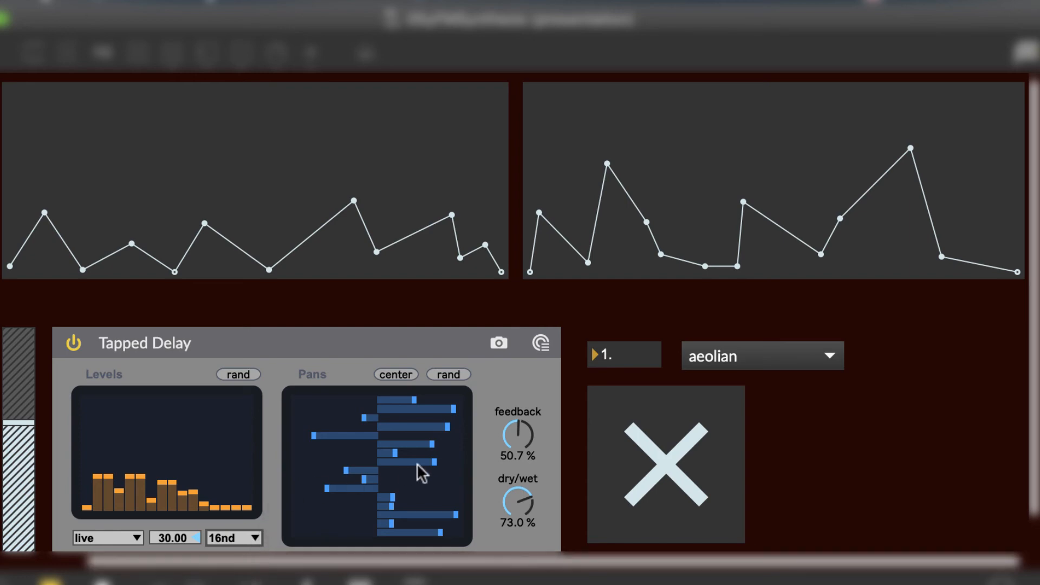
{"action": "left_click_drag", "start_coordinate": [517, 448], "coordinate": [516, 465]}
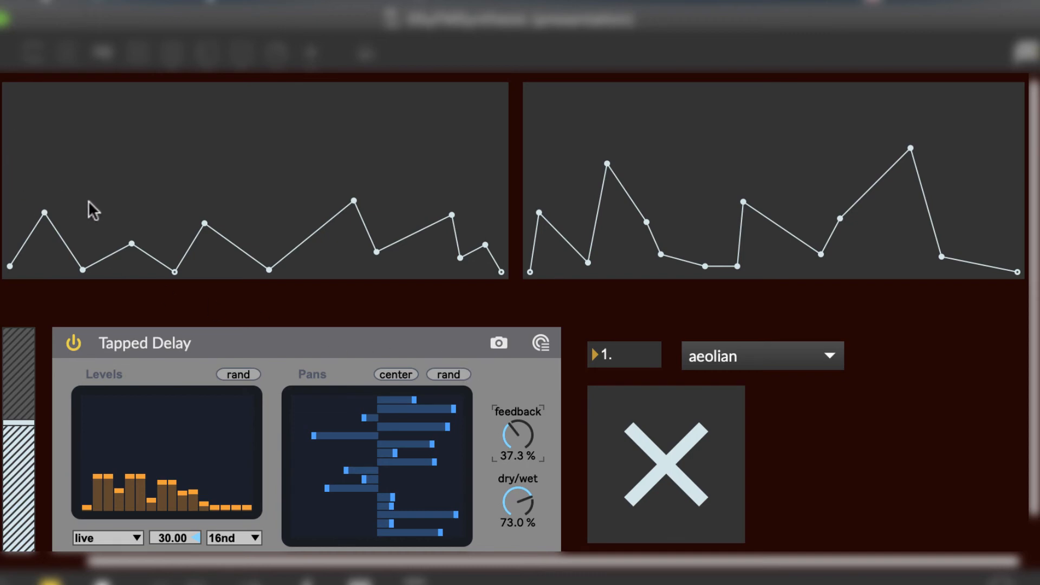
Step: Delete the modulation index envelope's interior points except the first peak, and move that peak directly above the starting point
{"action": "left_click", "coordinate": [81, 270], "text": "shift"}
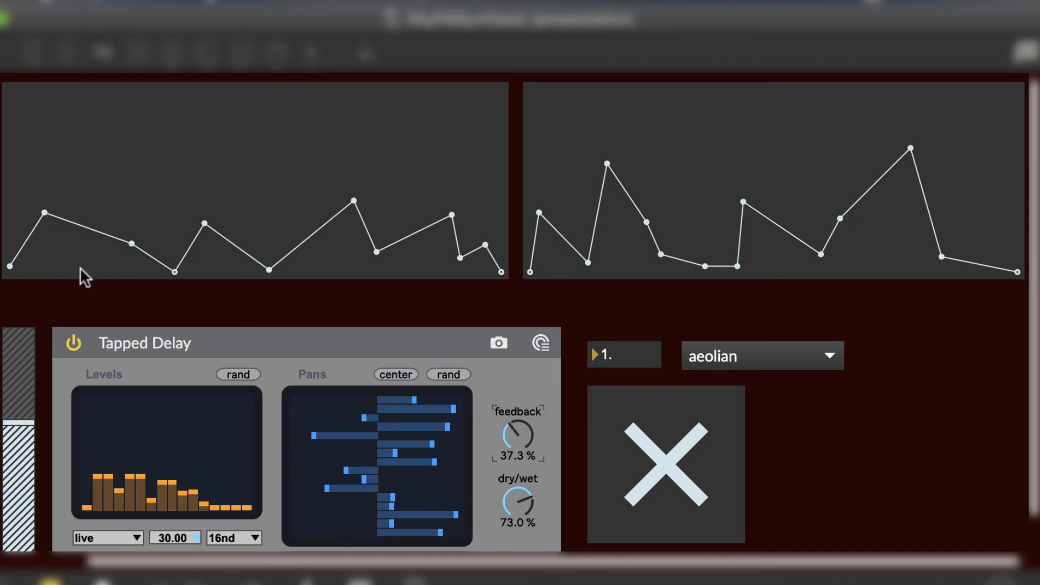
{"action": "left_click", "coordinate": [174, 272], "text": "shift"}
{"action": "left_click", "coordinate": [132, 243], "text": "shift"}
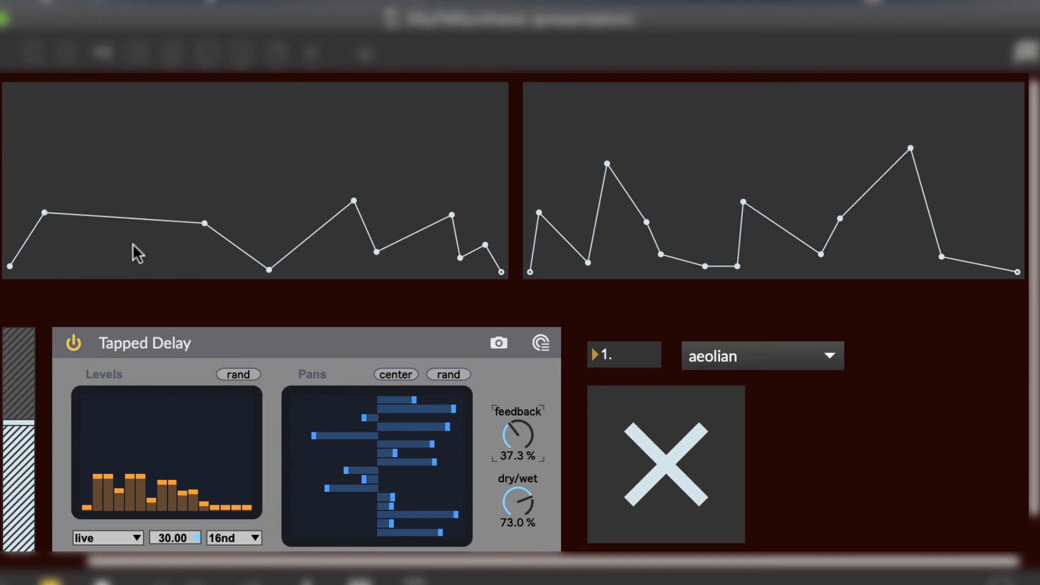
{"action": "left_click", "coordinate": [268, 271], "text": "shift"}
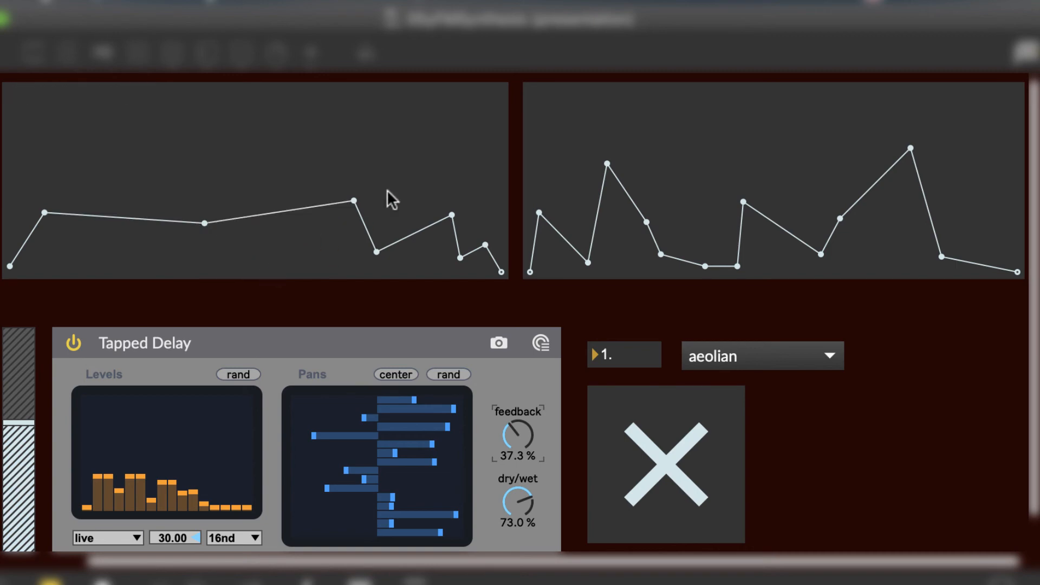
{"action": "left_click", "coordinate": [354, 201], "text": "shift"}
{"action": "left_click", "coordinate": [377, 251], "text": "shift"}
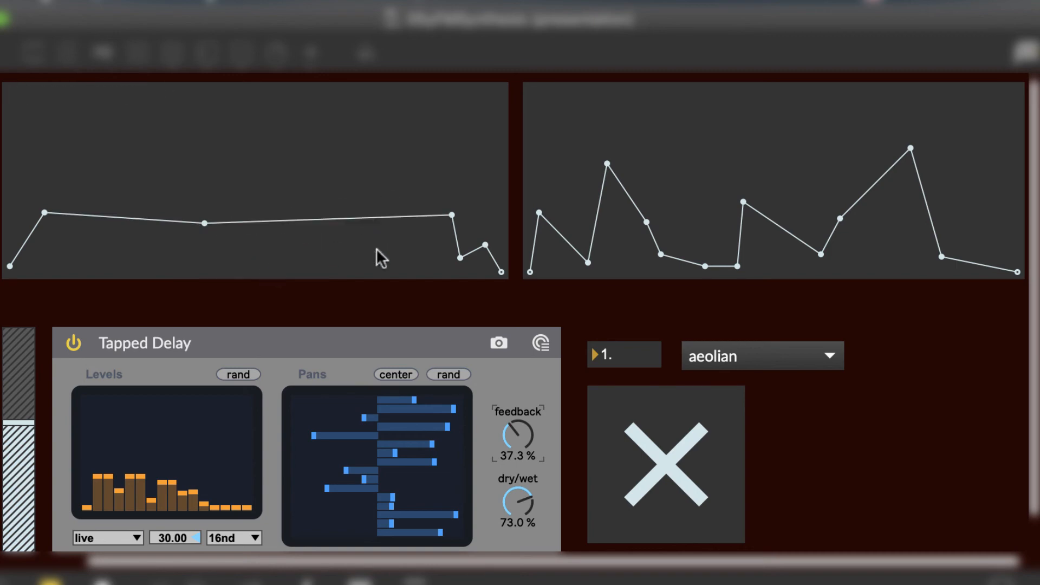
{"action": "left_click", "coordinate": [459, 258], "text": "shift"}
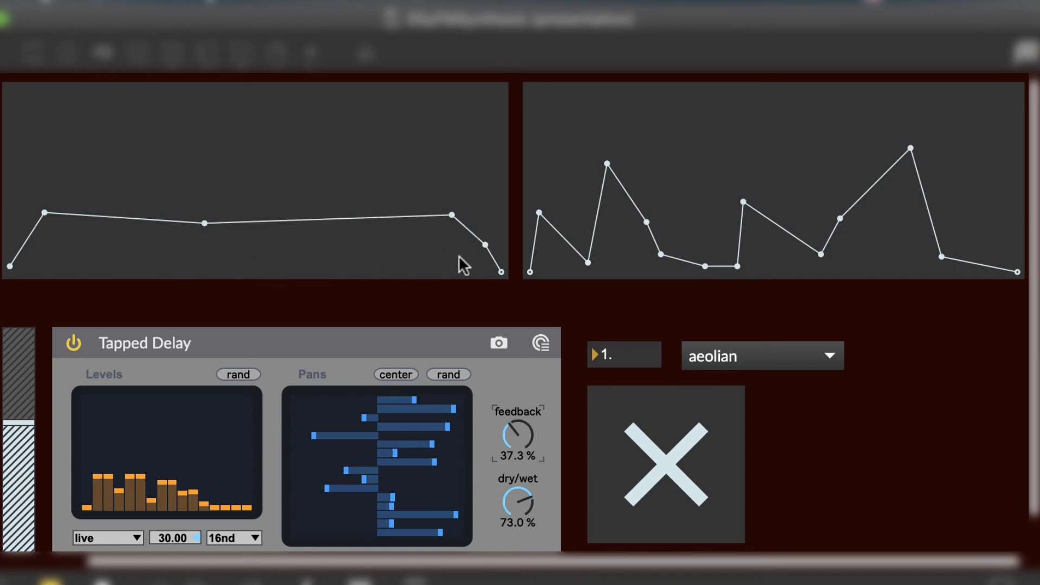
{"action": "left_click", "coordinate": [486, 244], "text": "shift"}
{"action": "left_click", "coordinate": [453, 216], "text": "shift"}
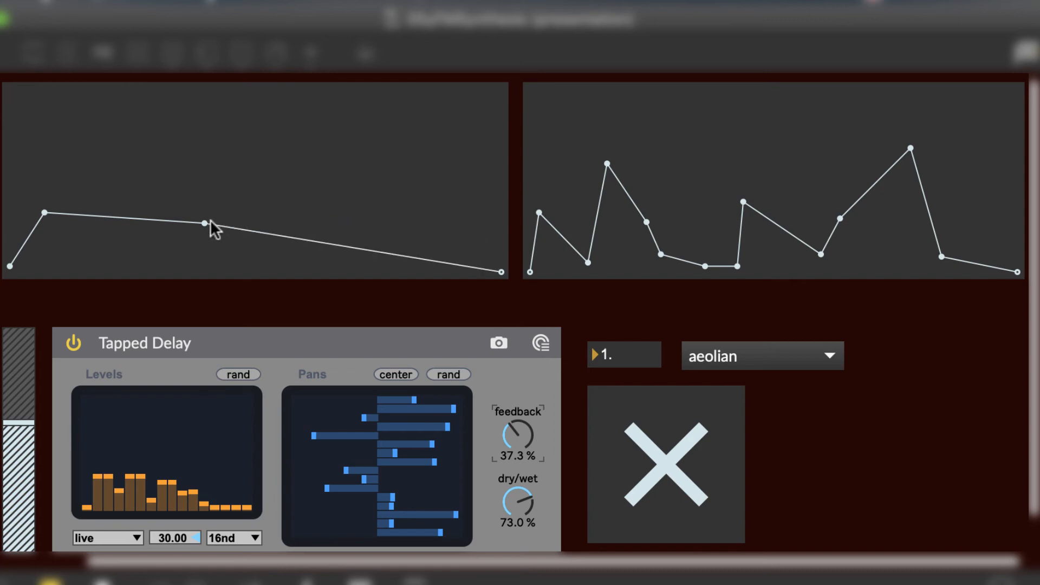
{"action": "left_click", "coordinate": [205, 223], "text": "shift"}
{"action": "mouse_move", "coordinate": [44, 211]}
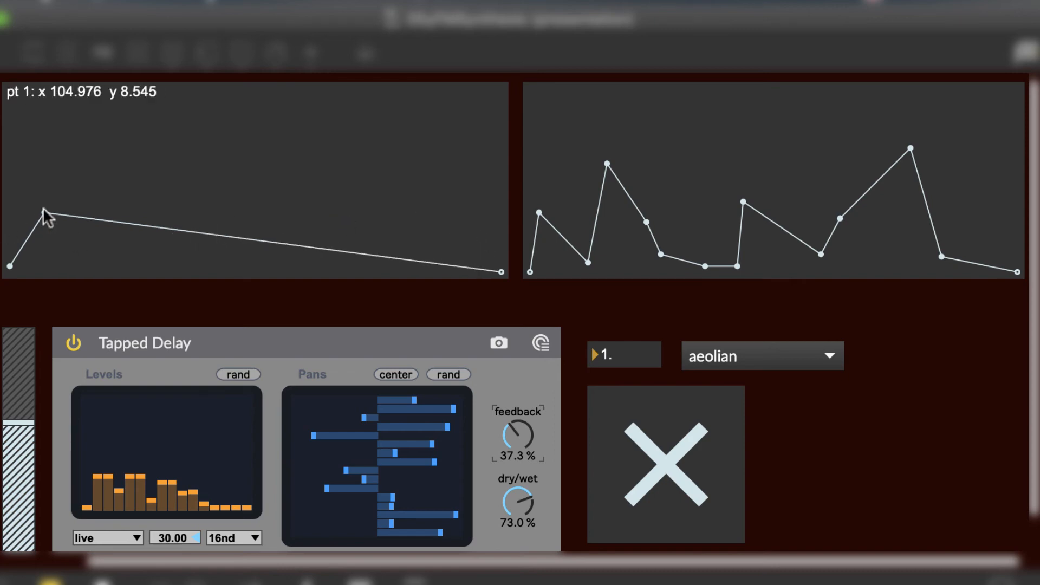
{"action": "left_click_drag", "start_coordinate": [44, 212], "coordinate": [10, 202]}
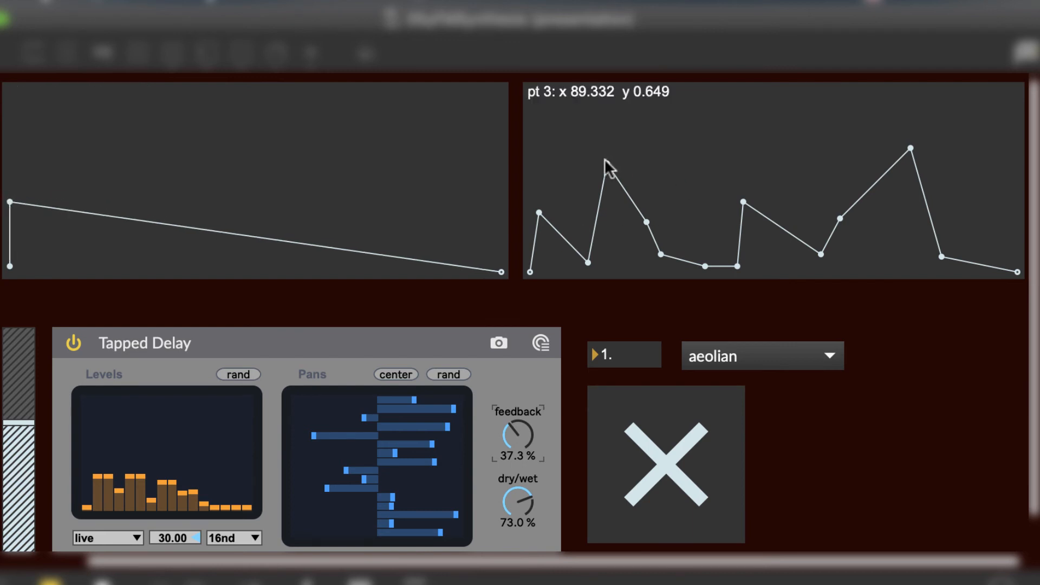
Step: Delete all interior amplitude envelope points except the first peak, and move that peak near the end at about x 733, y 0.892
{"action": "left_click", "coordinate": [608, 164], "text": "shift"}
{"action": "left_click", "coordinate": [646, 222], "text": "shift"}
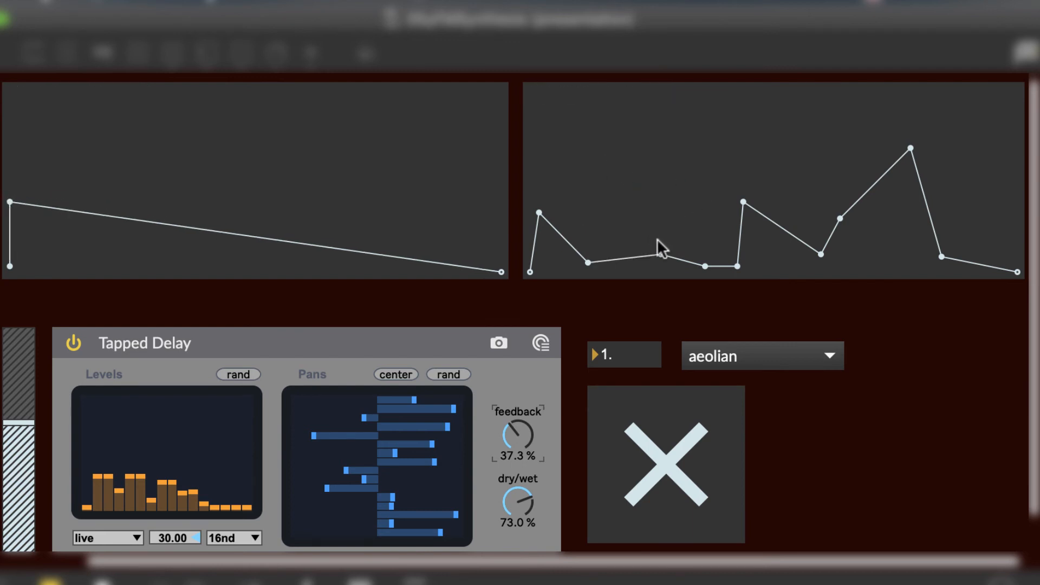
{"action": "left_click", "coordinate": [660, 252], "text": "shift"}
{"action": "left_click", "coordinate": [704, 266], "text": "shift"}
{"action": "left_click", "coordinate": [737, 266], "text": "shift"}
{"action": "left_click", "coordinate": [743, 202], "text": "shift"}
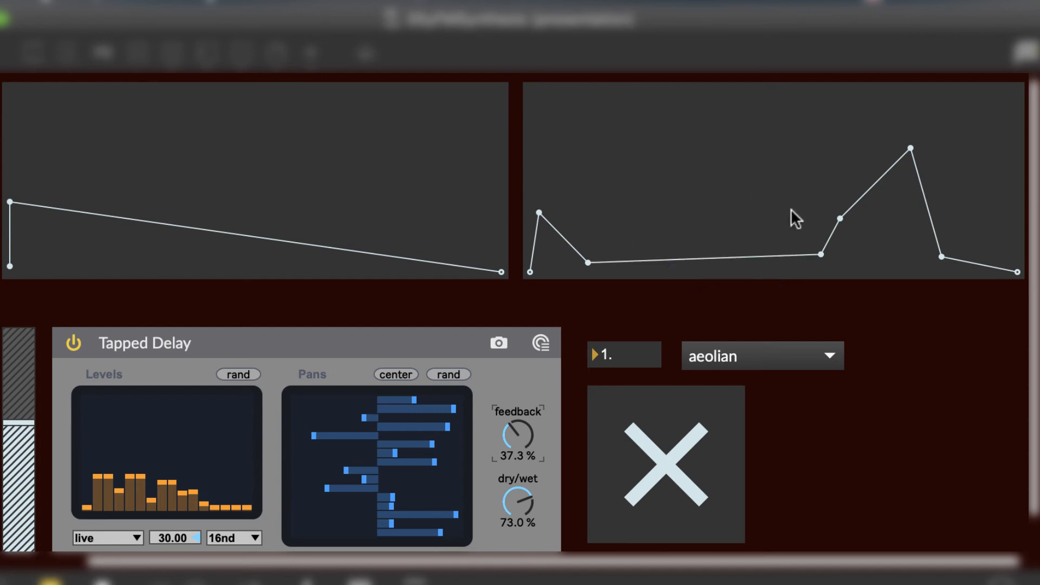
{"action": "left_click", "coordinate": [819, 253], "text": "shift"}
{"action": "left_click", "coordinate": [840, 219], "text": "shift"}
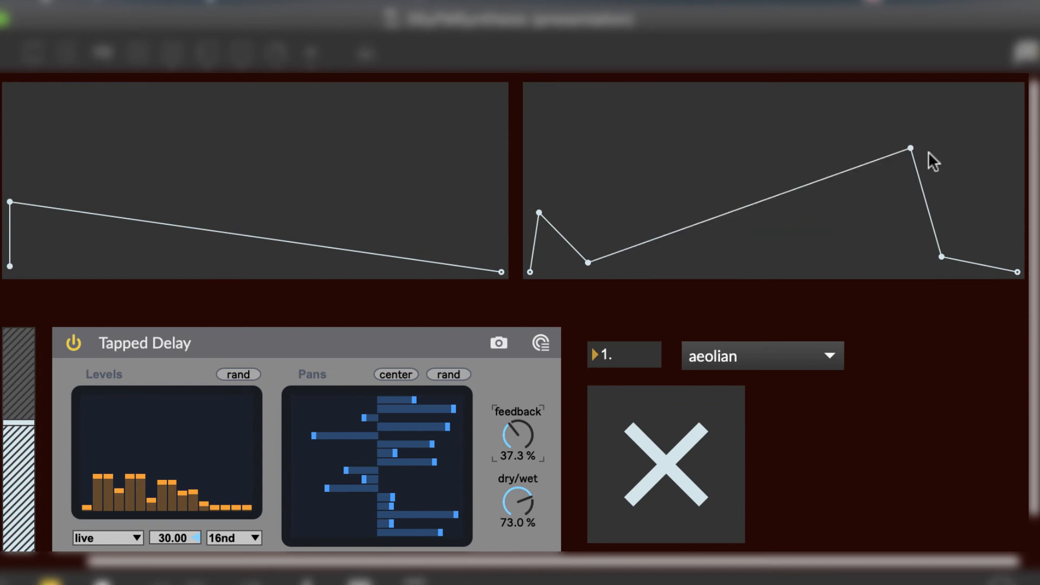
{"action": "left_click", "coordinate": [910, 148], "text": "shift"}
{"action": "left_click", "coordinate": [942, 256], "text": "shift"}
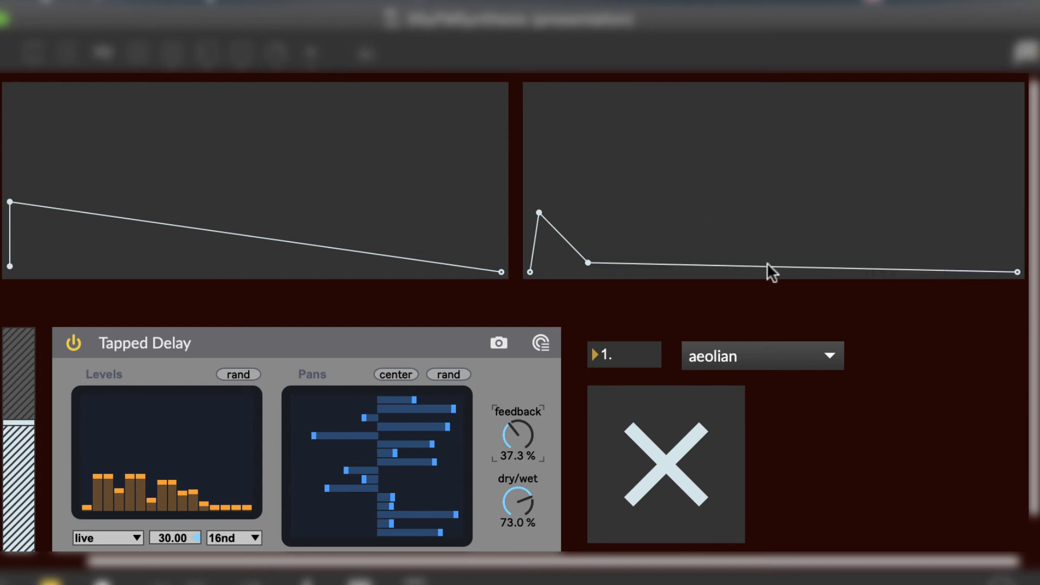
{"action": "left_click", "coordinate": [587, 263], "text": "shift"}
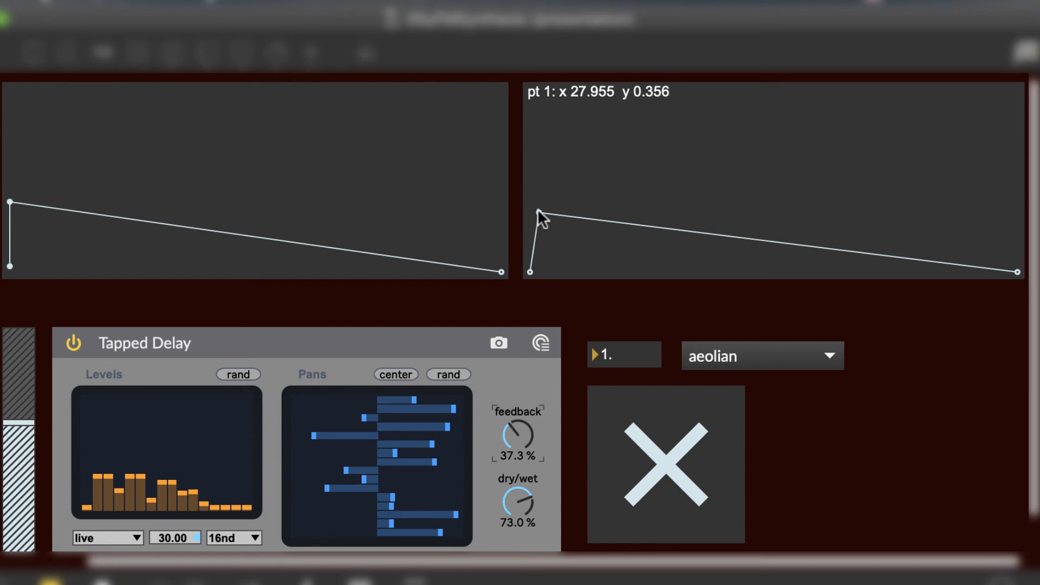
{"action": "left_click_drag", "start_coordinate": [538, 211], "coordinate": [911, 198]}
{"action": "left_click_drag", "start_coordinate": [936, 195], "coordinate": [941, 121]}
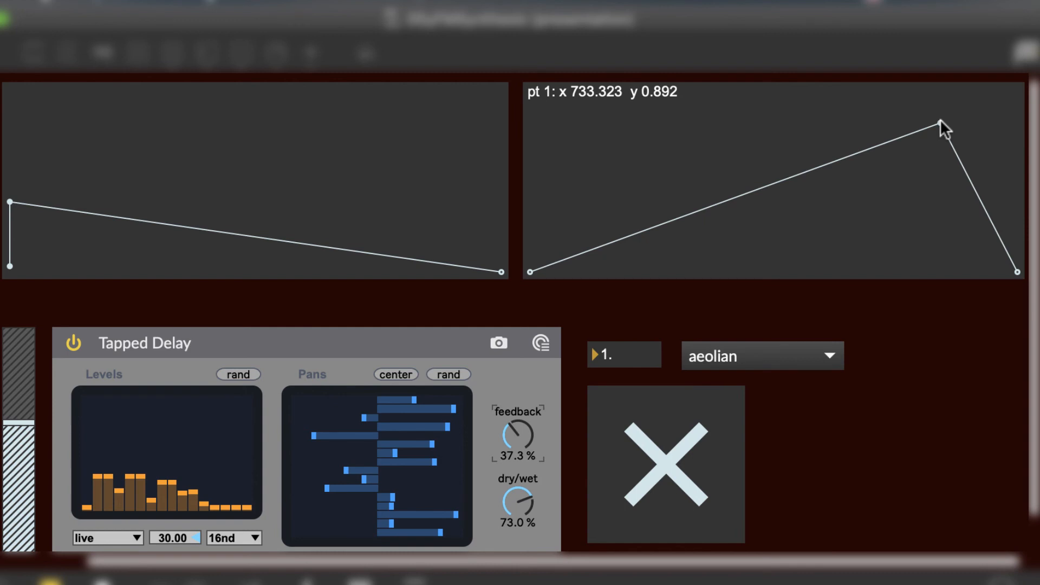
Step: Set the harmonicity to 0, and raise it gradually to 0.365
{"action": "left_click", "coordinate": [638, 355]}
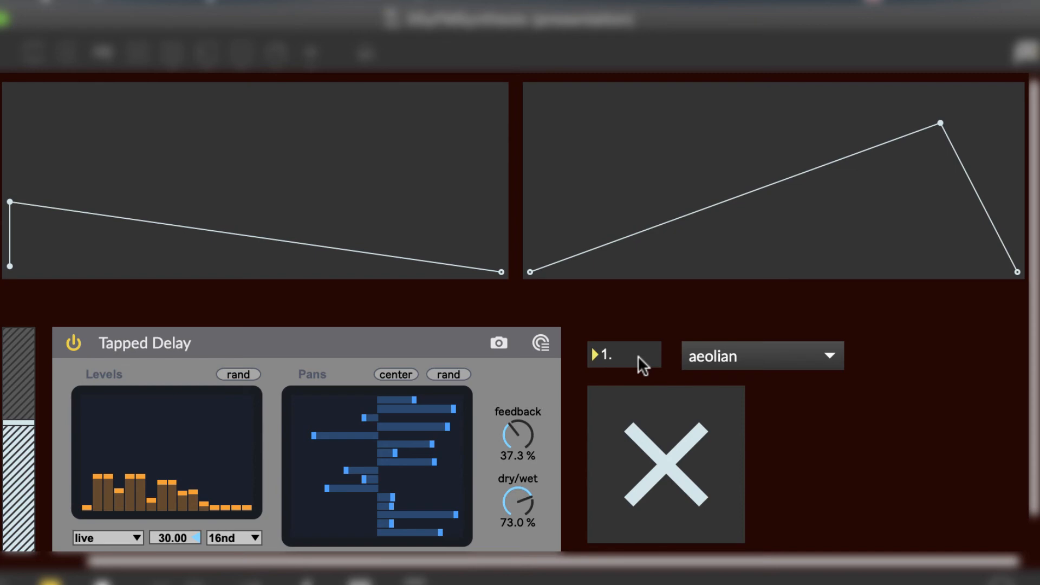
{"action": "type", "text": "0"}
{"action": "key", "text": "Return"}
{"action": "left_click_drag", "start_coordinate": [636, 364], "coordinate": [636, 271]}
{"action": "left_click_drag", "start_coordinate": [637, 271], "coordinate": [636, 166]}
Step: Raise the eighth and thirteenth tap levels in the Tapped Delay, and bring the harmonicity up to 1
{"action": "left_click", "coordinate": [216, 435]}
{"action": "left_click", "coordinate": [162, 443]}
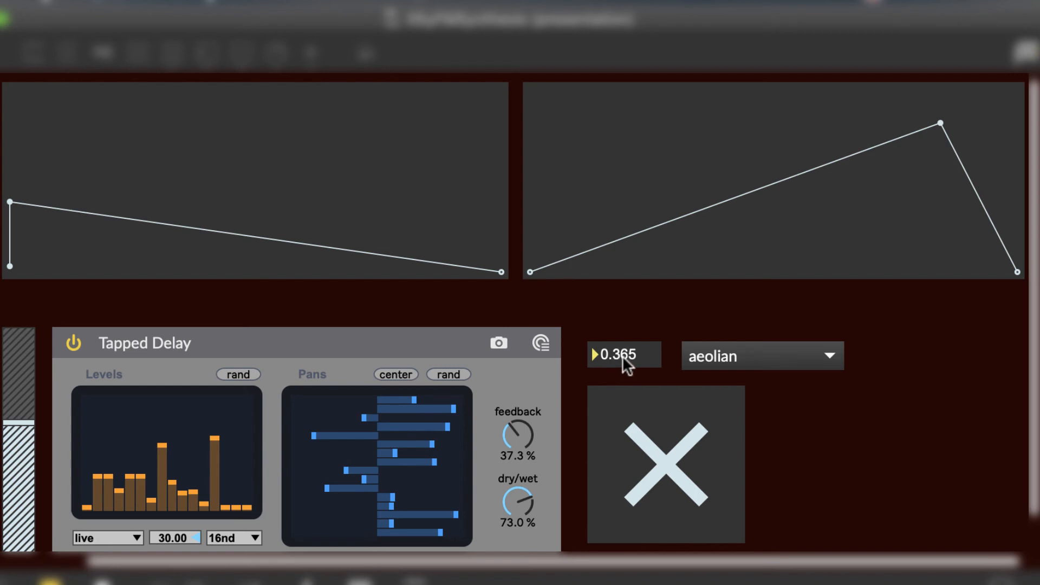
{"action": "left_click_drag", "start_coordinate": [623, 355], "coordinate": [622, 323]}
Step: Reshape the modulation index envelope with a zero-level point a quarter along and its peak at about x 112, y 18.3; set the delay timing to 57.64
{"action": "left_click_drag", "start_coordinate": [129, 249], "coordinate": [131, 272]}
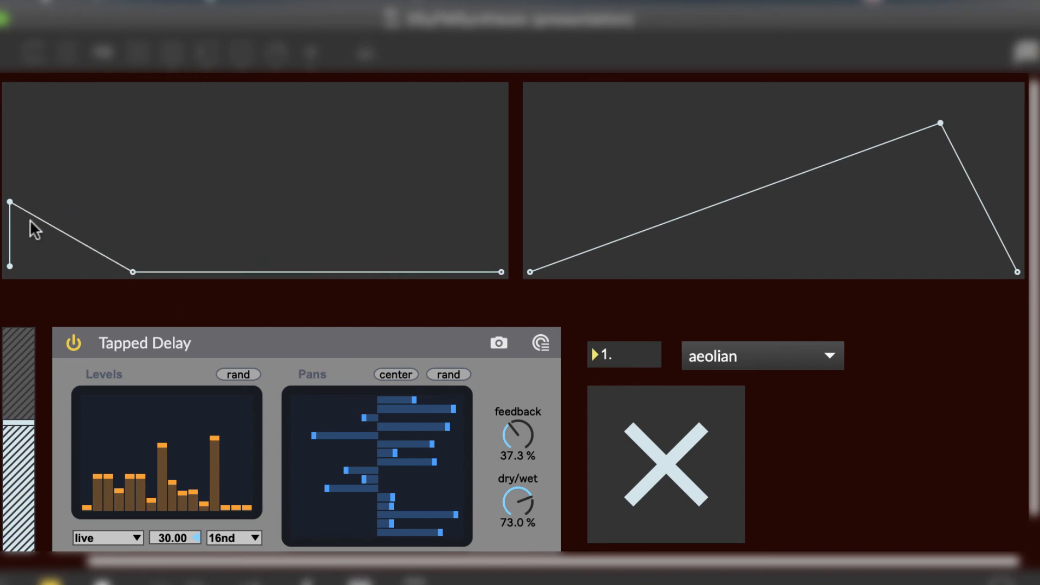
{"action": "left_click_drag", "start_coordinate": [10, 201], "coordinate": [30, 142]}
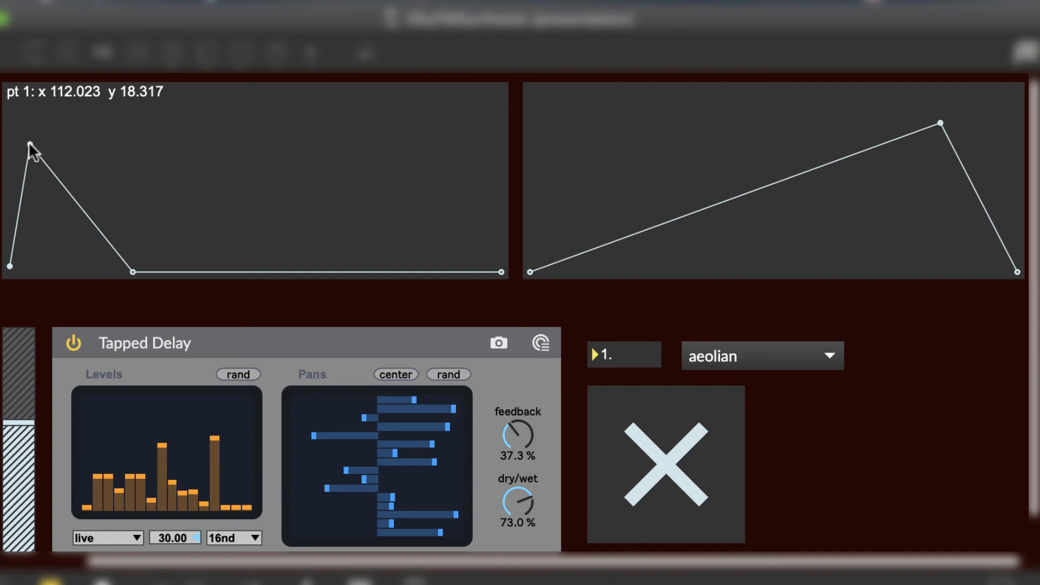
{"action": "left_click_drag", "start_coordinate": [180, 539], "coordinate": [180, 530]}
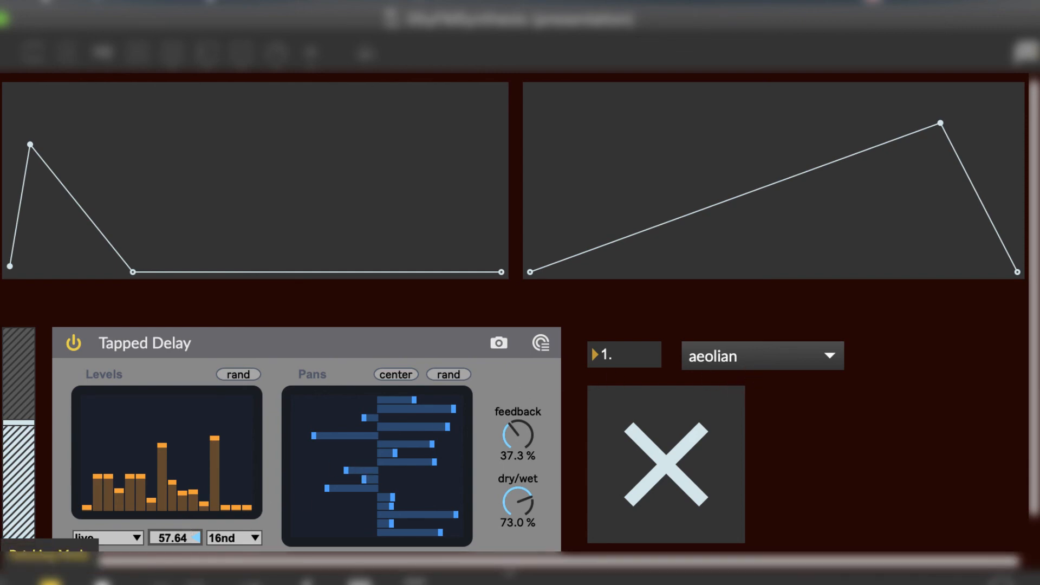
Step: Examine the patching view's duration, envelope and random pitch sections, and return to the presentation view
{"action": "left_click", "coordinate": [48, 580]}
{"action": "scroll", "coordinate": [753, 507], "scroll_direction": "down", "scroll_amount": 2}
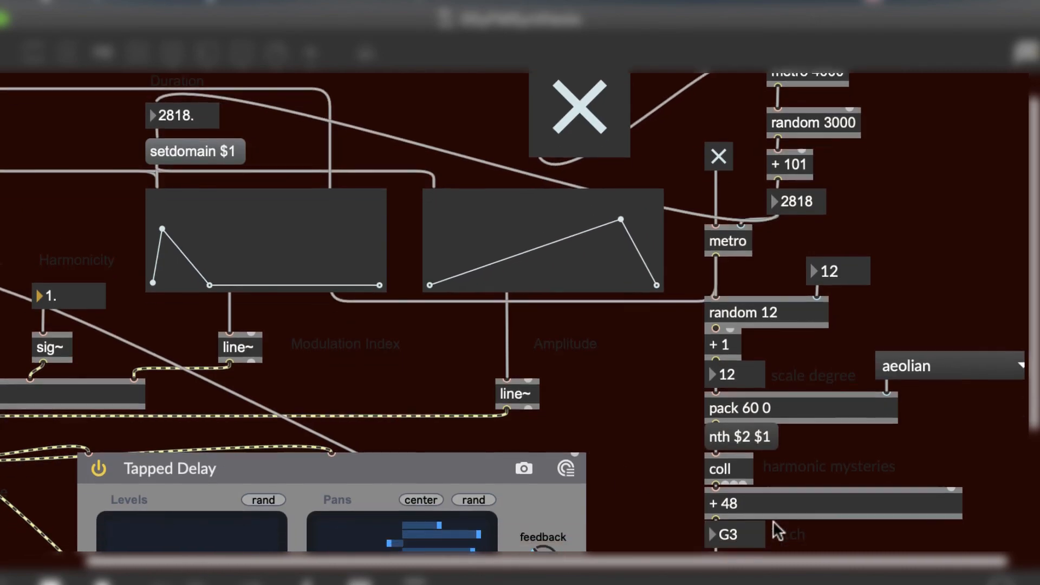
{"action": "scroll", "coordinate": [772, 521], "scroll_direction": "down", "scroll_amount": 2}
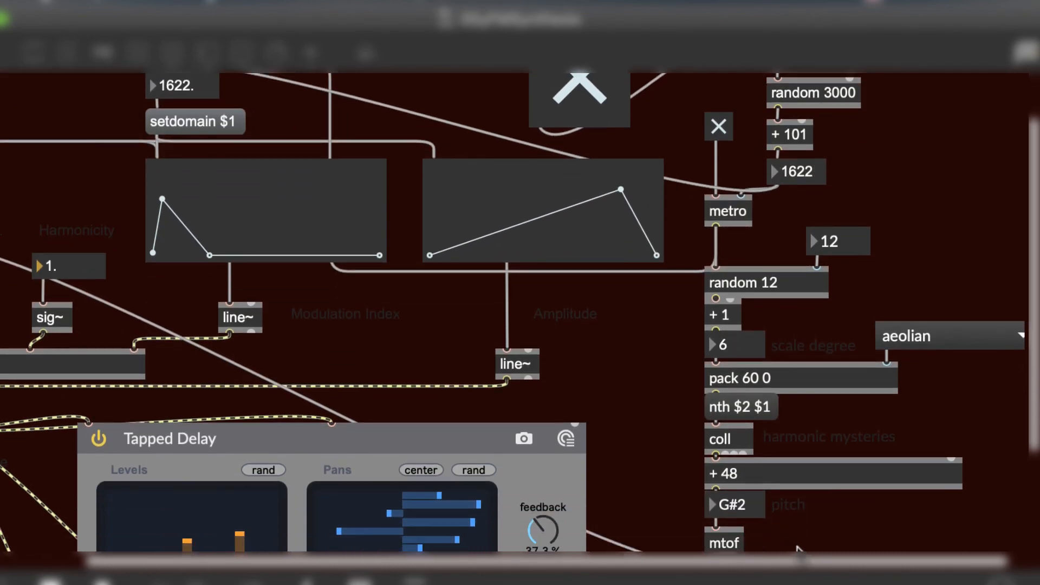
{"action": "scroll", "coordinate": [490, 542], "scroll_direction": "left", "scroll_amount": 5}
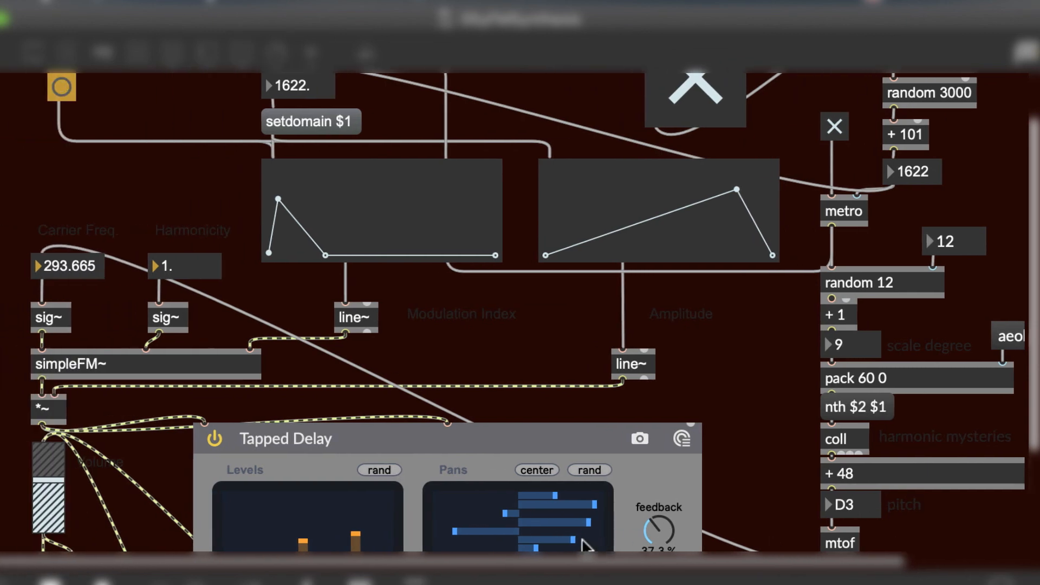
{"action": "key", "text": "super+alt+e"}
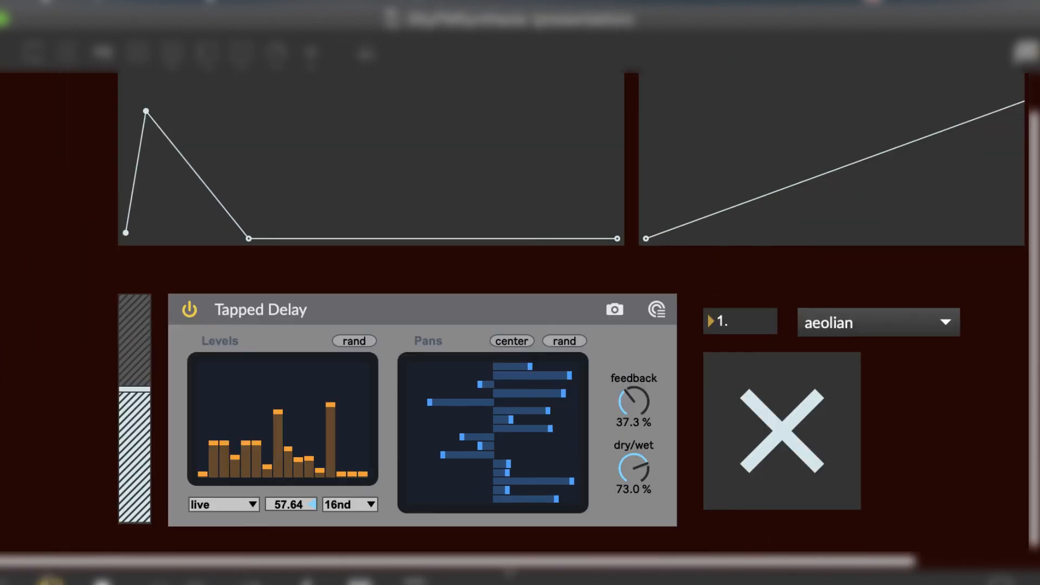
{"action": "scroll", "coordinate": [609, 516], "scroll_direction": "up", "scroll_amount": 1}
{"action": "scroll", "coordinate": [617, 512], "scroll_direction": "right", "scroll_amount": 5}
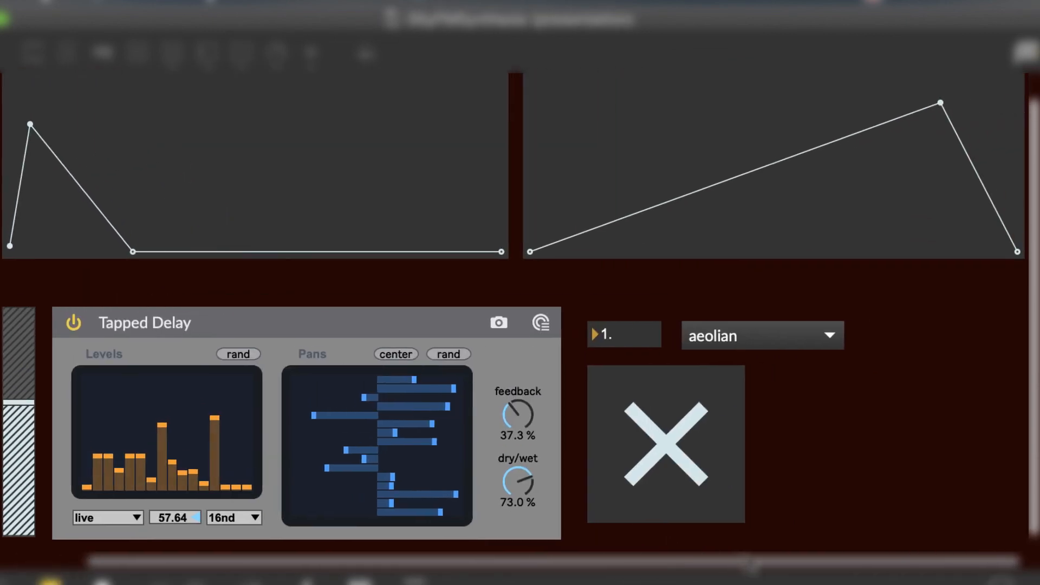
{"action": "scroll", "coordinate": [783, 537], "scroll_direction": "up", "scroll_amount": 2}
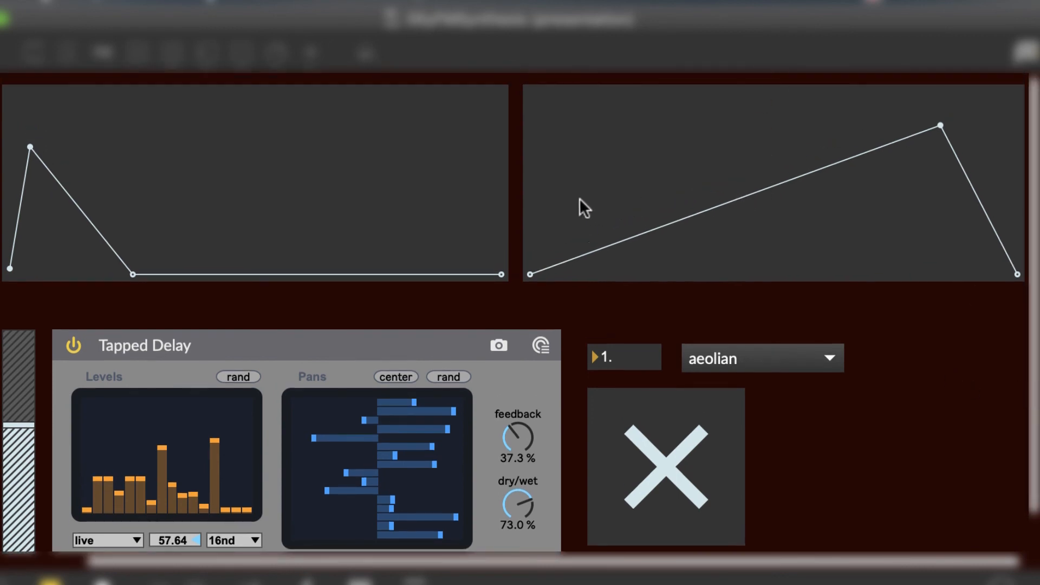
Step: Reshape the amplitude envelope with three interior points: a quick attack to about half height, a decay, and a low sustain before the final release
{"action": "left_click", "coordinate": [536, 139]}
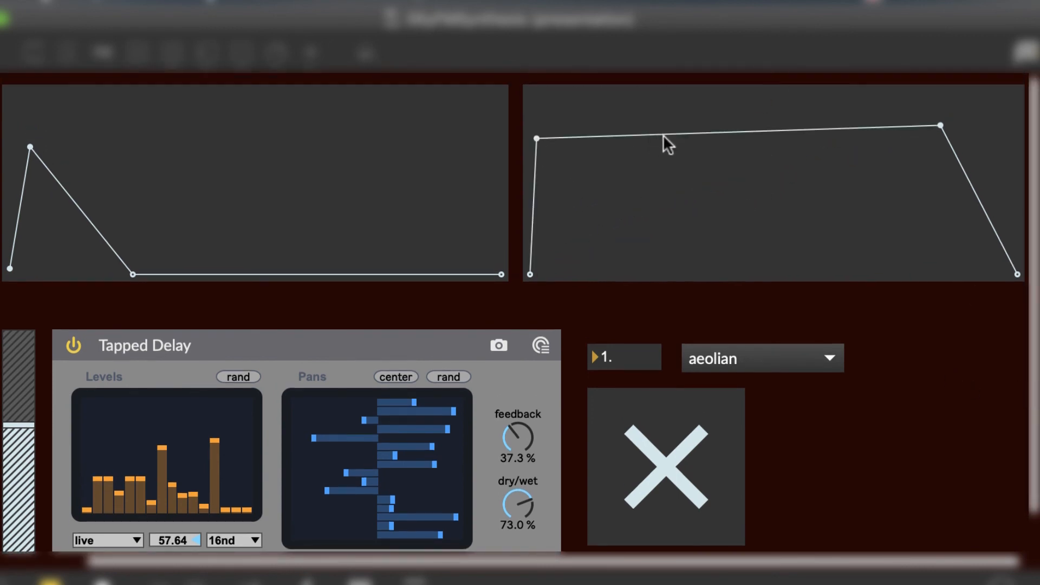
{"action": "left_click_drag", "start_coordinate": [620, 135], "coordinate": [628, 177]}
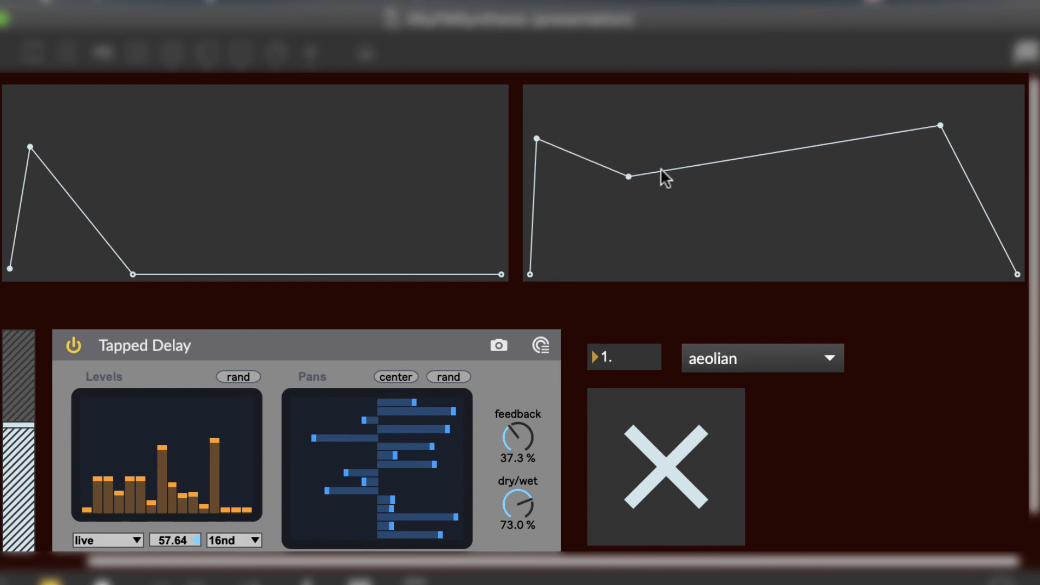
{"action": "left_click_drag", "start_coordinate": [941, 124], "coordinate": [893, 181]}
{"action": "left_click", "coordinate": [536, 140]}
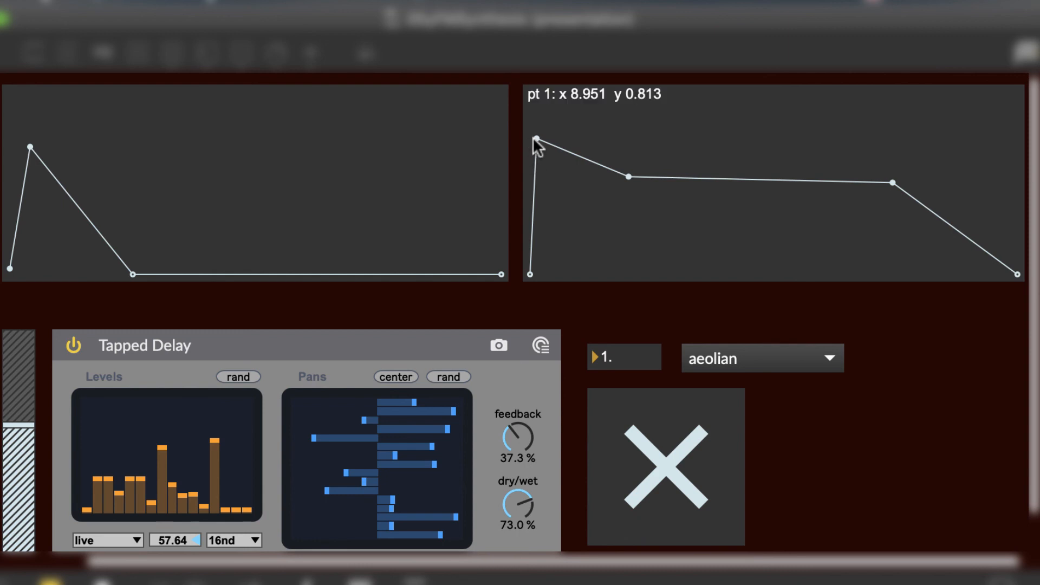
{"action": "left_click_drag", "start_coordinate": [536, 139], "coordinate": [539, 187]}
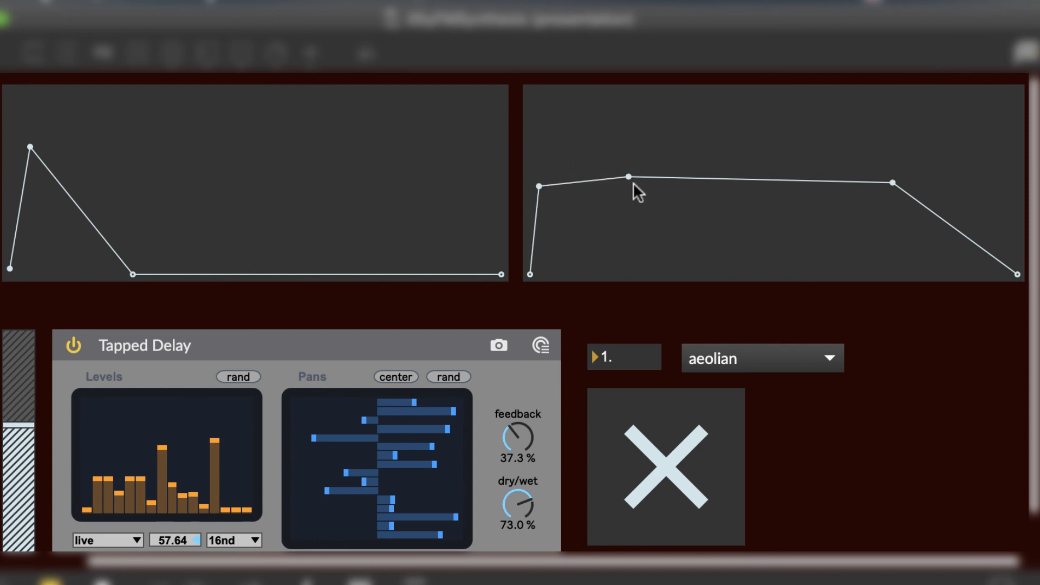
{"action": "left_click_drag", "start_coordinate": [628, 177], "coordinate": [620, 235]}
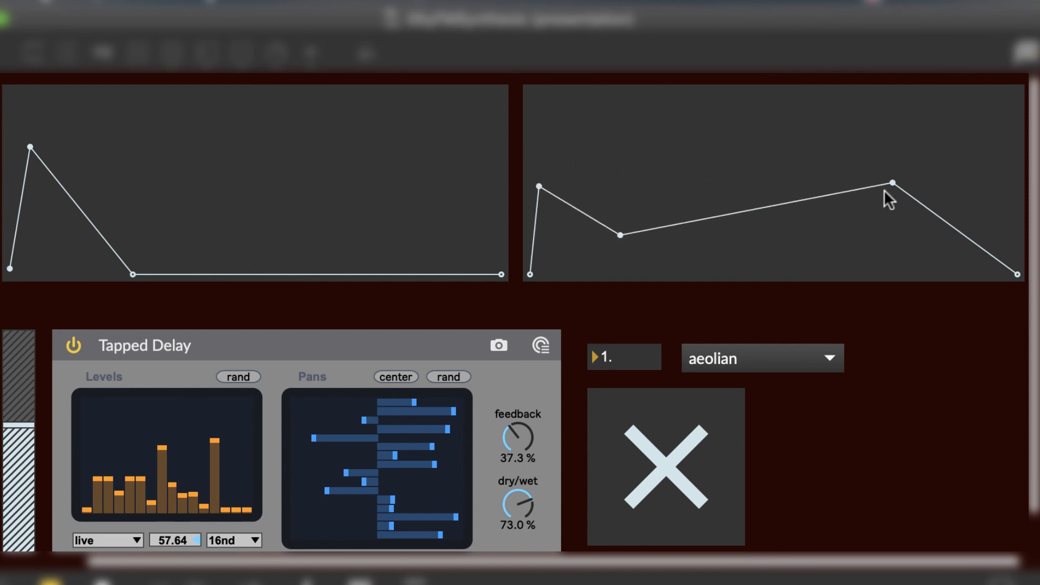
{"action": "left_click_drag", "start_coordinate": [893, 183], "coordinate": [900, 227]}
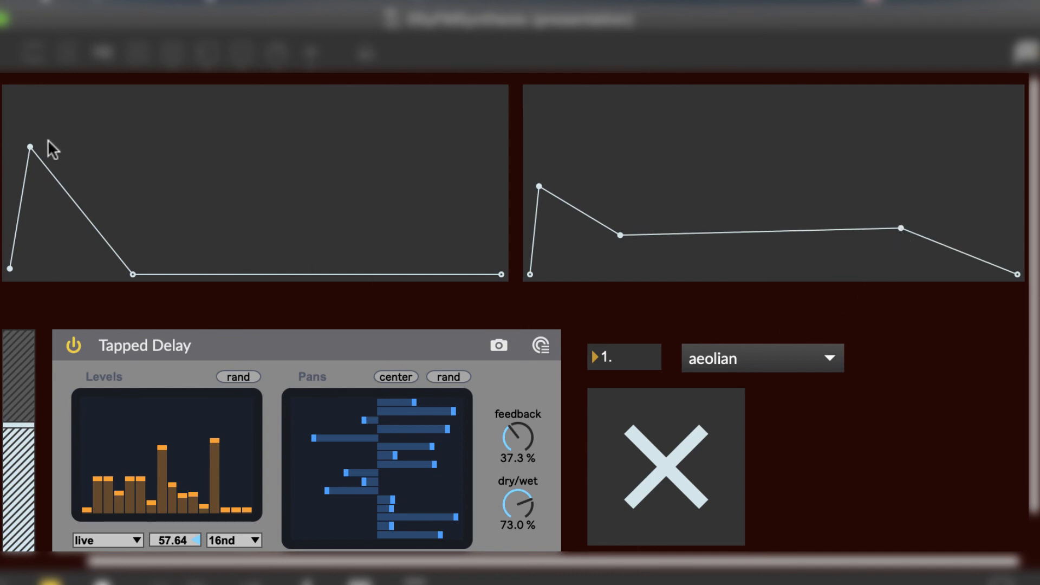
Step: Set the delay feedback to 14.5 %, and reduce the modulation index envelope to a single low peak about a third along
{"action": "left_click_drag", "start_coordinate": [33, 144], "coordinate": [177, 153]}
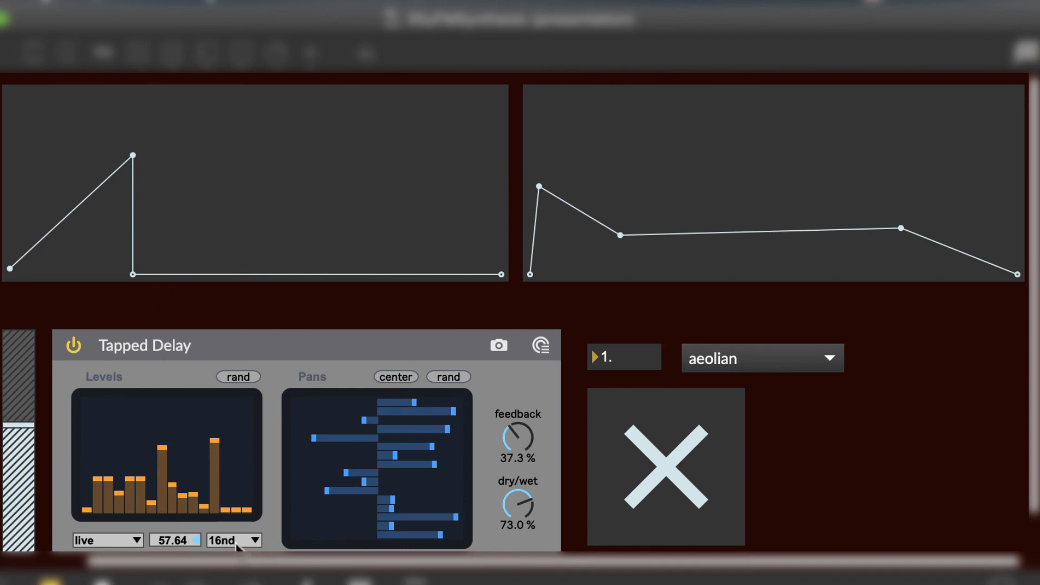
{"action": "left_click_drag", "start_coordinate": [524, 457], "coordinate": [524, 497]}
{"action": "left_click_drag", "start_coordinate": [132, 274], "coordinate": [454, 260]}
{"action": "left_click_drag", "start_coordinate": [133, 155], "coordinate": [187, 244]}
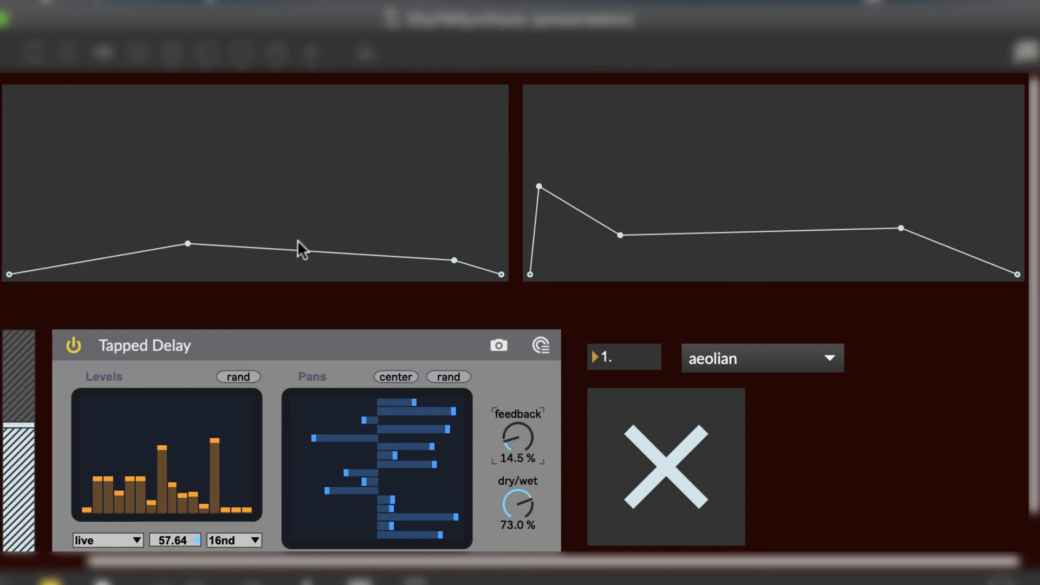
{"action": "left_click", "coordinate": [454, 261], "text": "shift"}
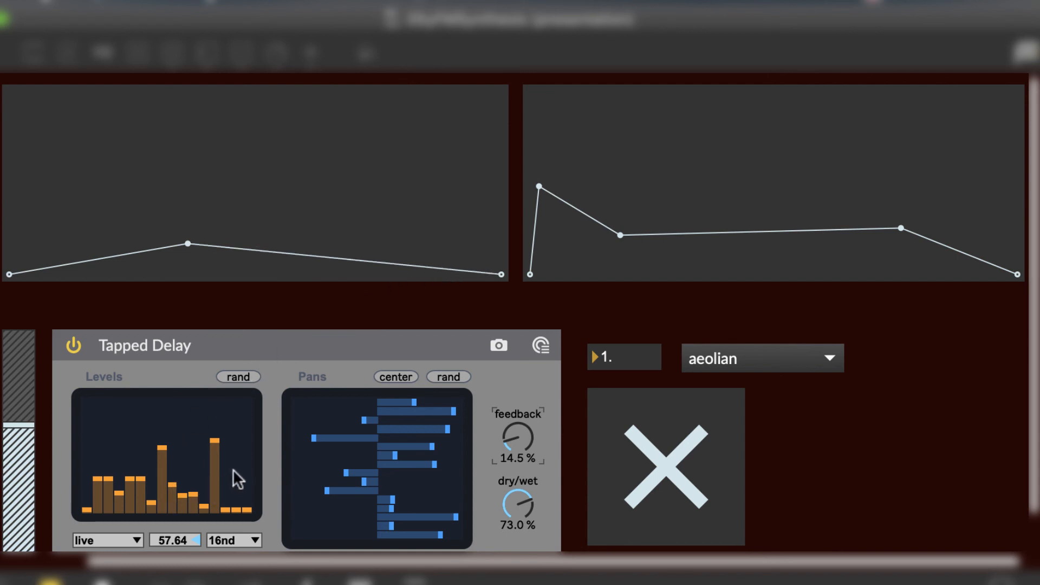
Step: Randomize the Tapped Delay's tap levels, and lower the tallest taps to get a softer pattern
{"action": "left_click", "coordinate": [134, 539]}
{"action": "left_click", "coordinate": [239, 377]}
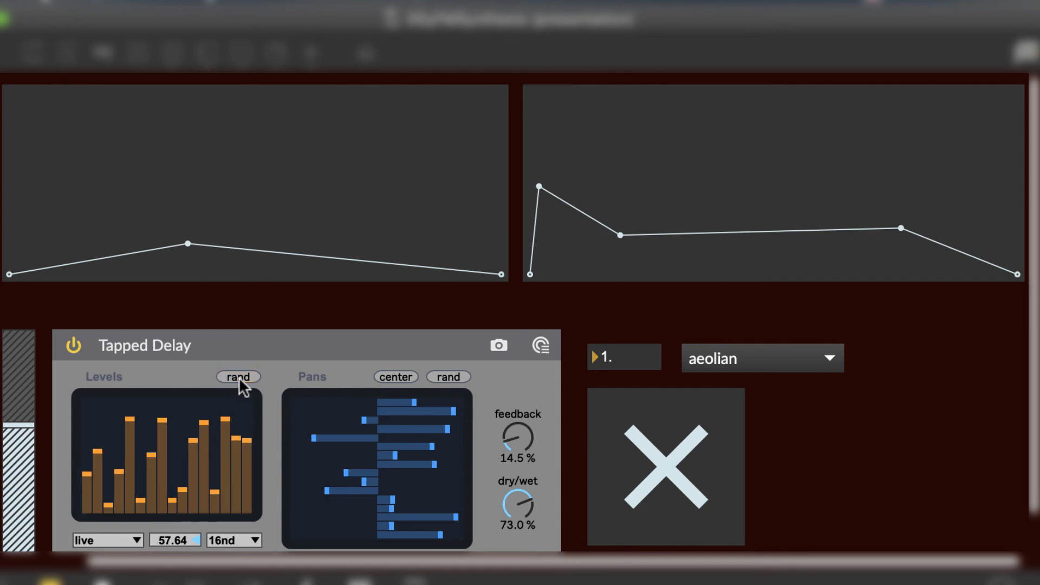
{"action": "left_click_drag", "start_coordinate": [225, 467], "coordinate": [237, 489]}
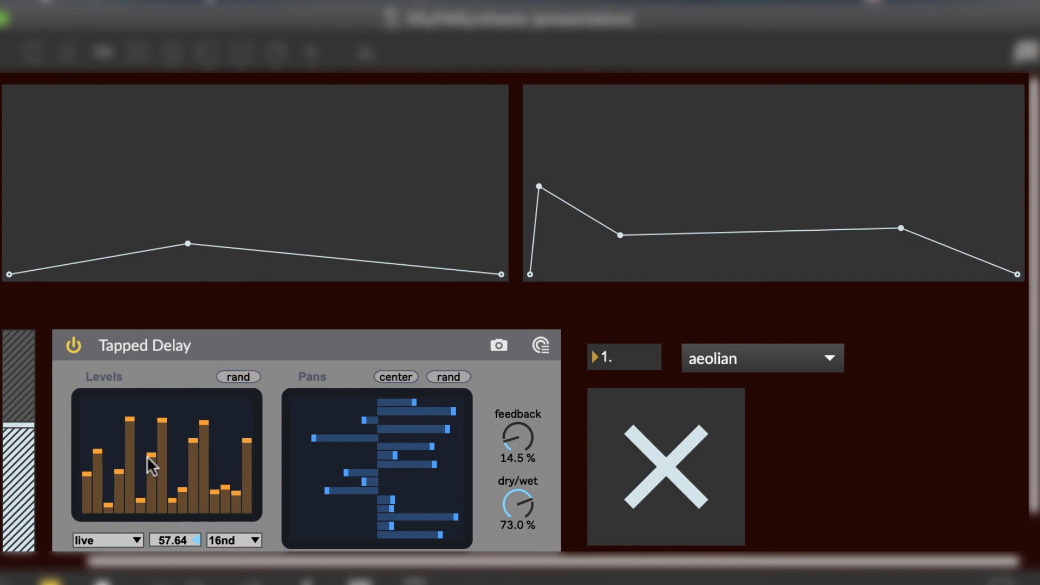
{"action": "left_click", "coordinate": [160, 474]}
{"action": "left_click", "coordinate": [130, 491]}
{"action": "left_click", "coordinate": [98, 498]}
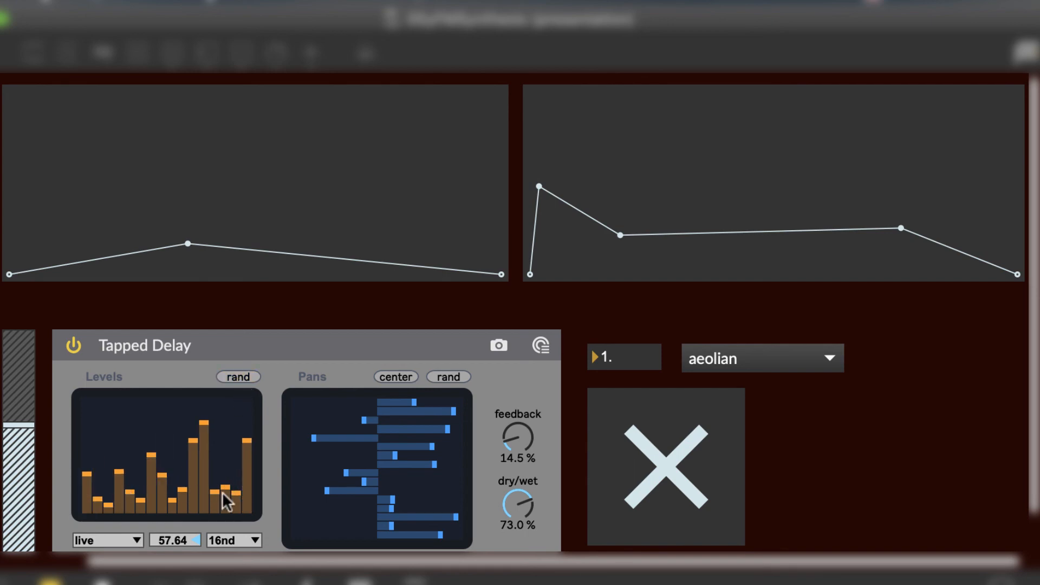
{"action": "left_click", "coordinate": [248, 495]}
{"action": "left_click", "coordinate": [205, 481]}
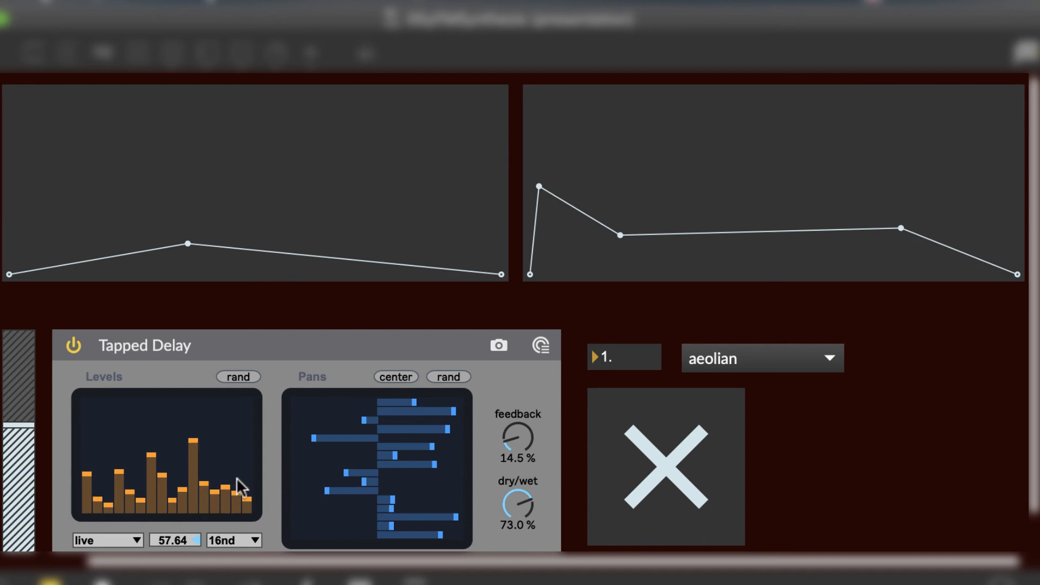
{"action": "left_click", "coordinate": [195, 480]}
Step: Switch to the patching view and turn off the large toggle feeding metro 4000
{"action": "key", "text": "super+e"}
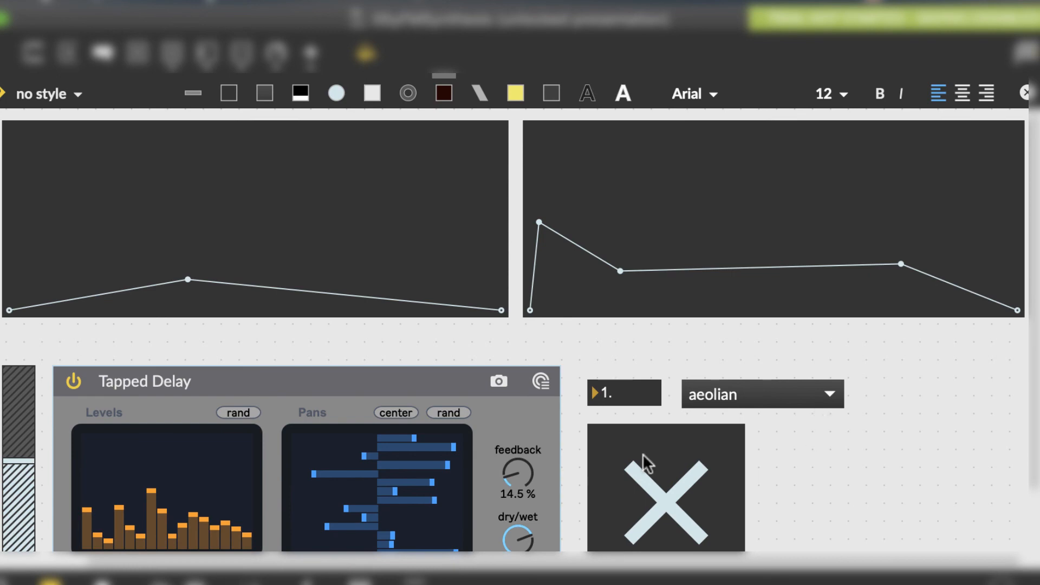
{"action": "key", "text": "super+e"}
{"action": "key", "text": "super+alt+e"}
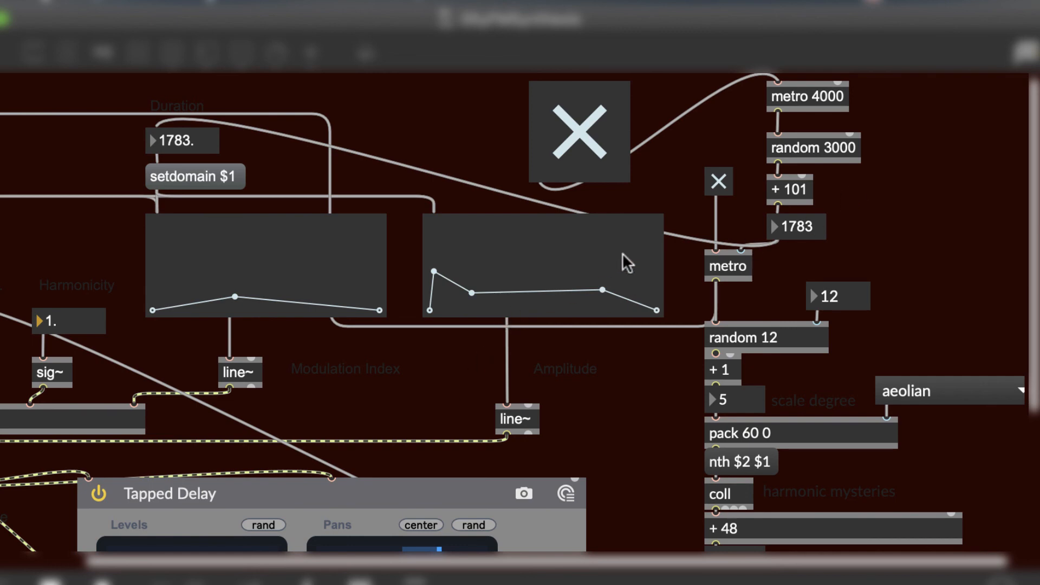
{"action": "left_click", "coordinate": [595, 144]}
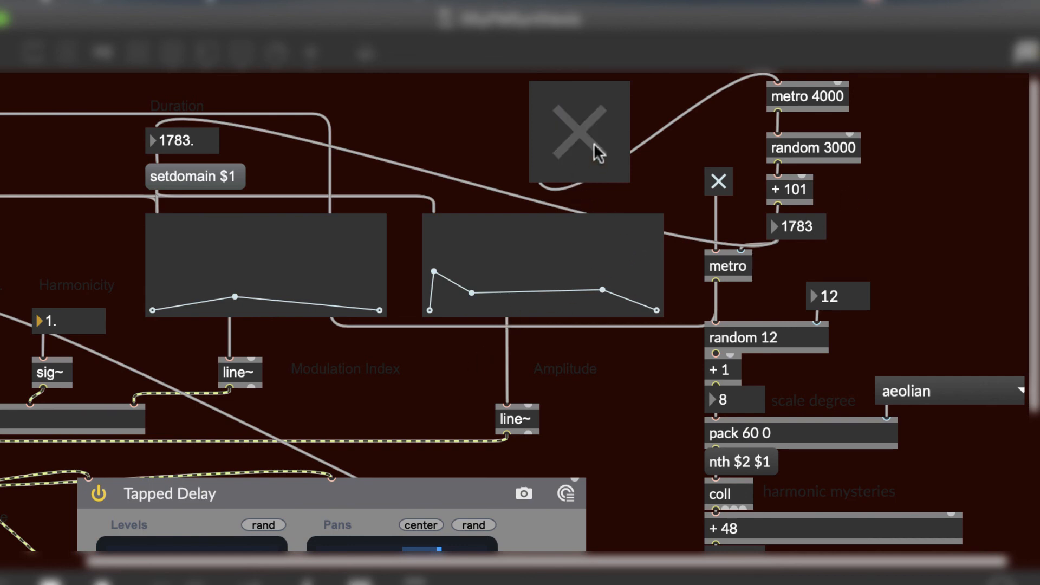
Step: Alternate between the presentation and patching views, and stop the metro 4000 duration randomizer while the duration is 1215
{"action": "key", "text": "super+alt+e"}
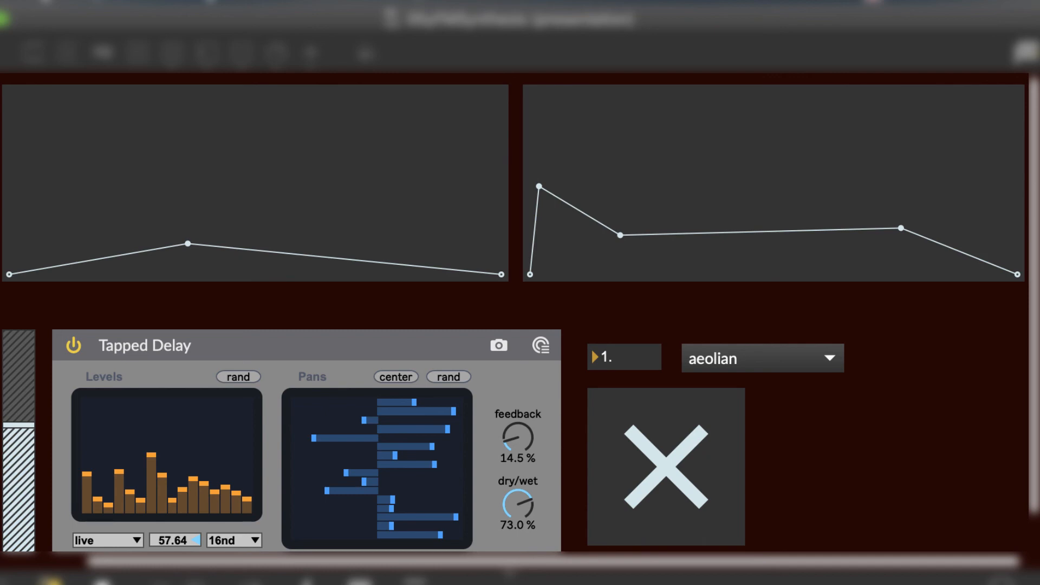
{"action": "key", "text": "super+alt+e"}
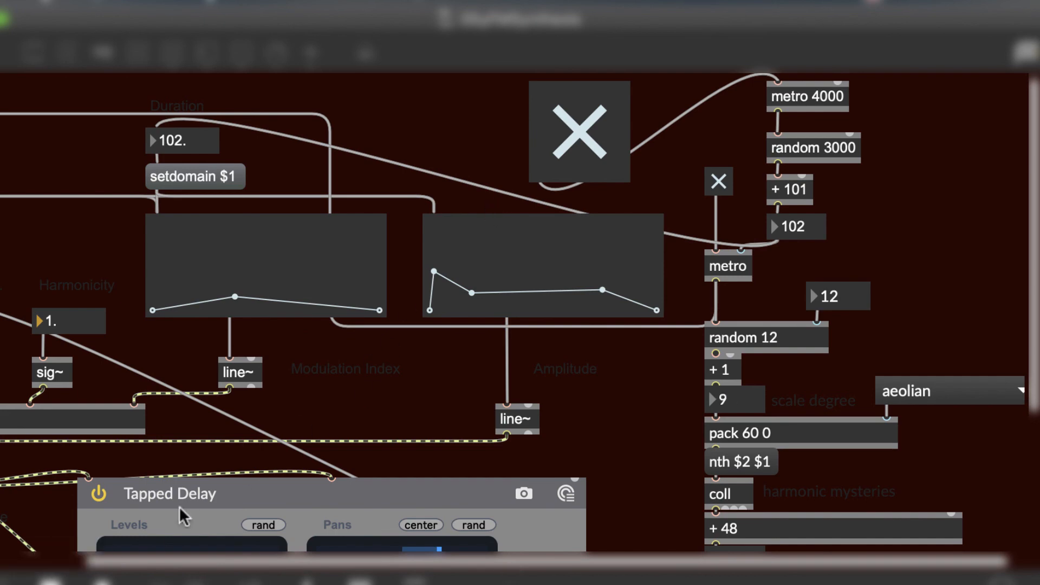
{"action": "key", "text": "super+alt+e"}
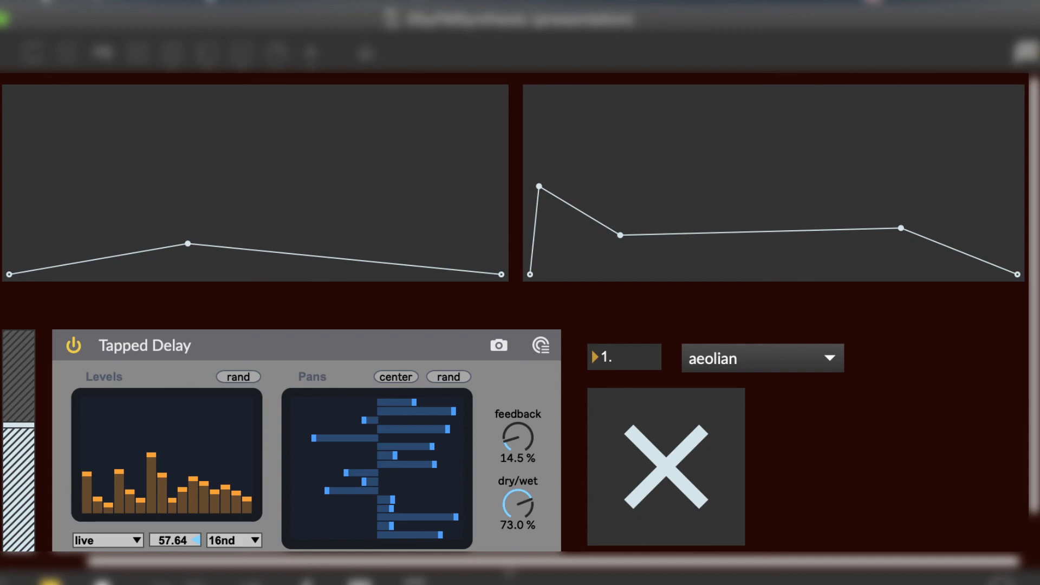
{"action": "key", "text": "super+alt+e"}
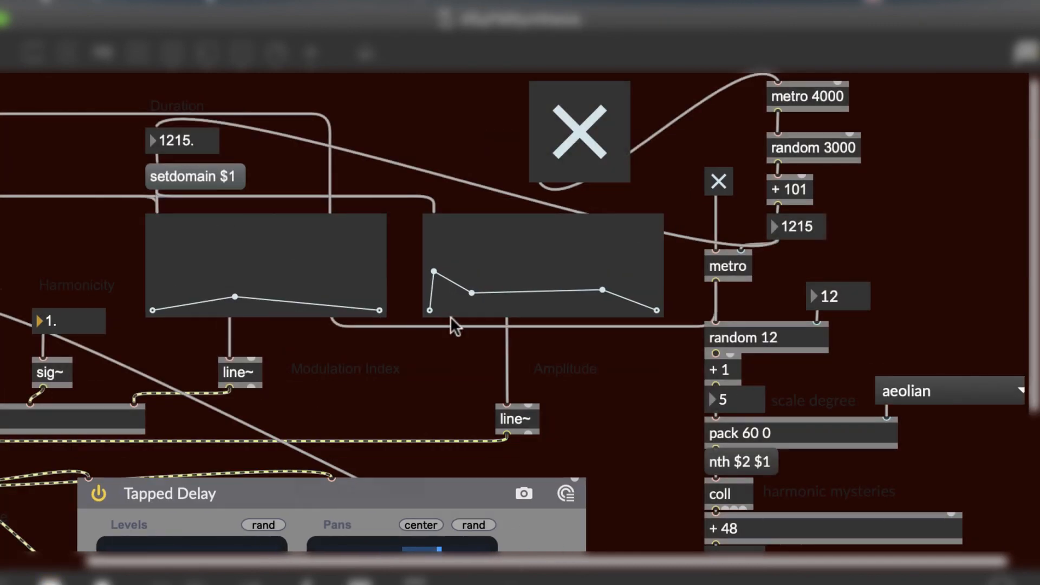
{"action": "left_click", "coordinate": [578, 141]}
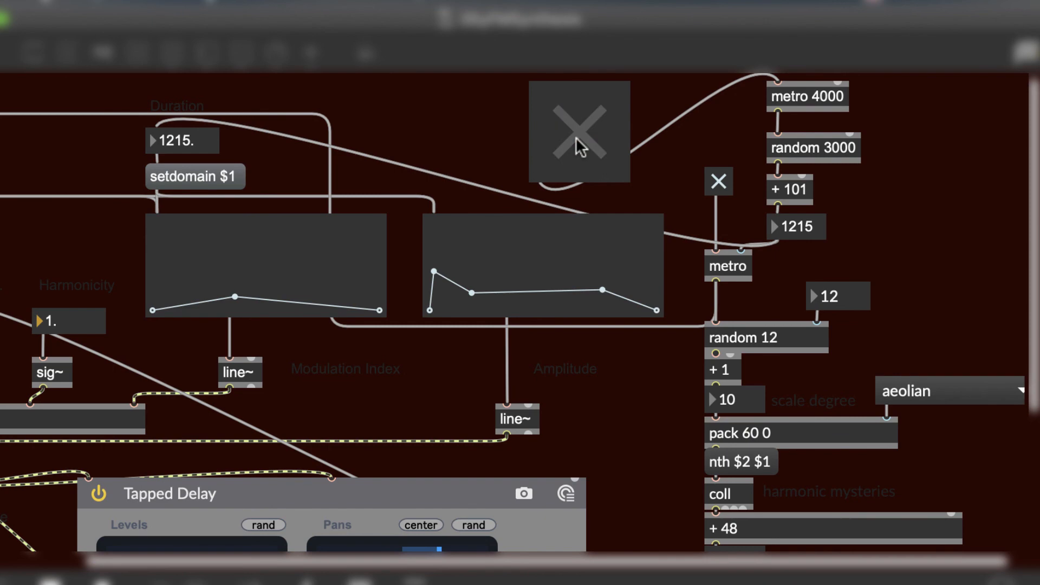
Step: Set the harmonicity to 0 in the presentation view, check it in the patching view, and return to the presentation
{"action": "left_click", "coordinate": [50, 583]}
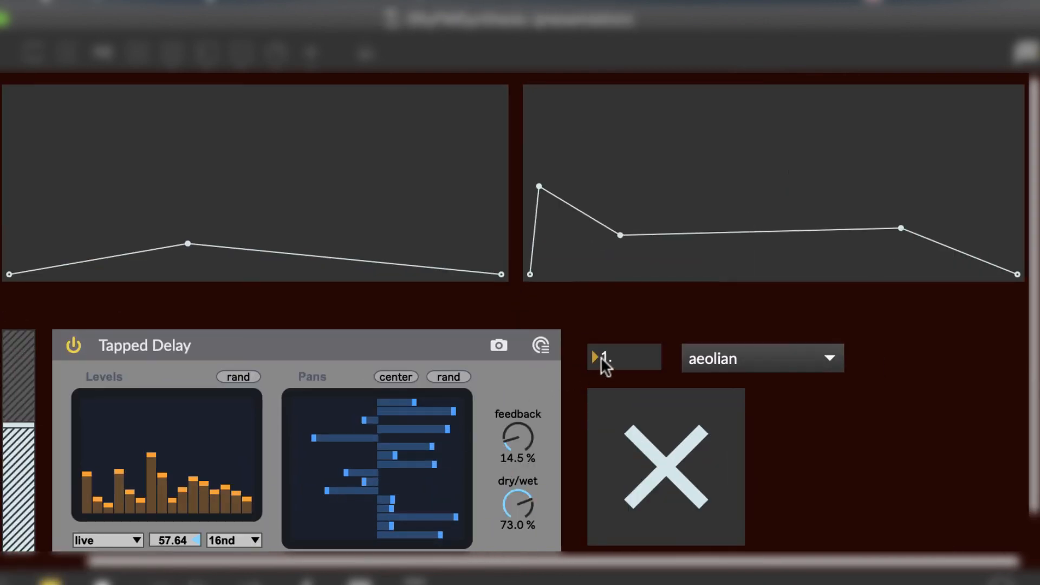
{"action": "left_click_drag", "start_coordinate": [604, 354], "coordinate": [604, 362]}
{"action": "left_click", "coordinate": [49, 579]}
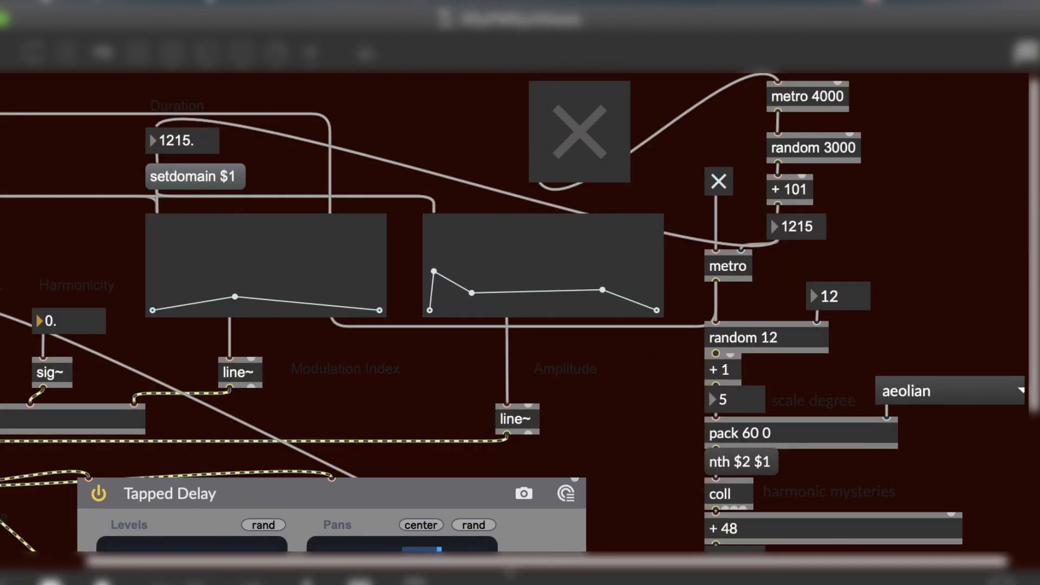
{"action": "left_click", "coordinate": [50, 581]}
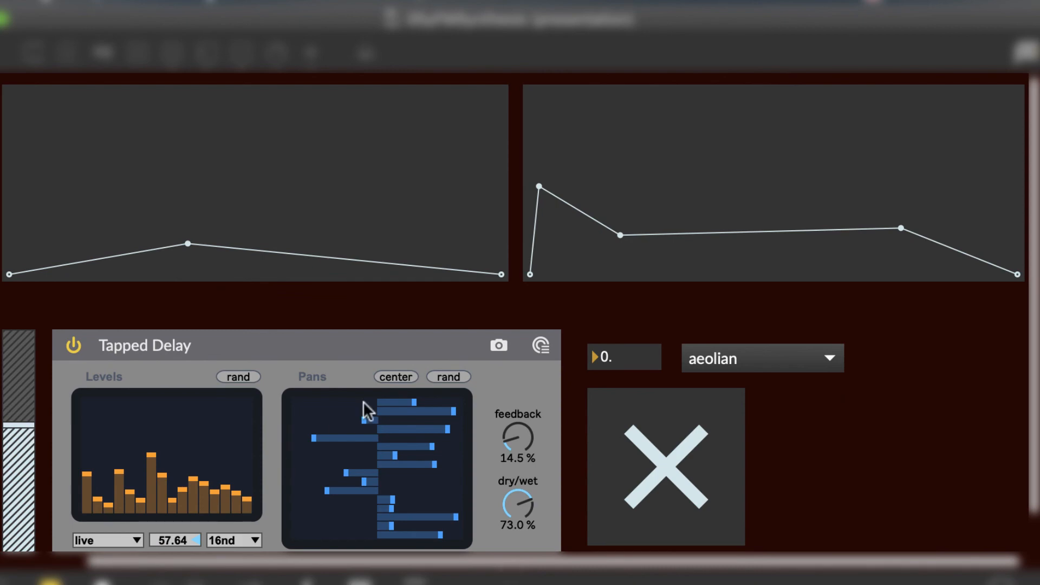
Step: Randomize the Tapped Delay's pans, and lower the volume slider slightly
{"action": "left_click", "coordinate": [442, 376]}
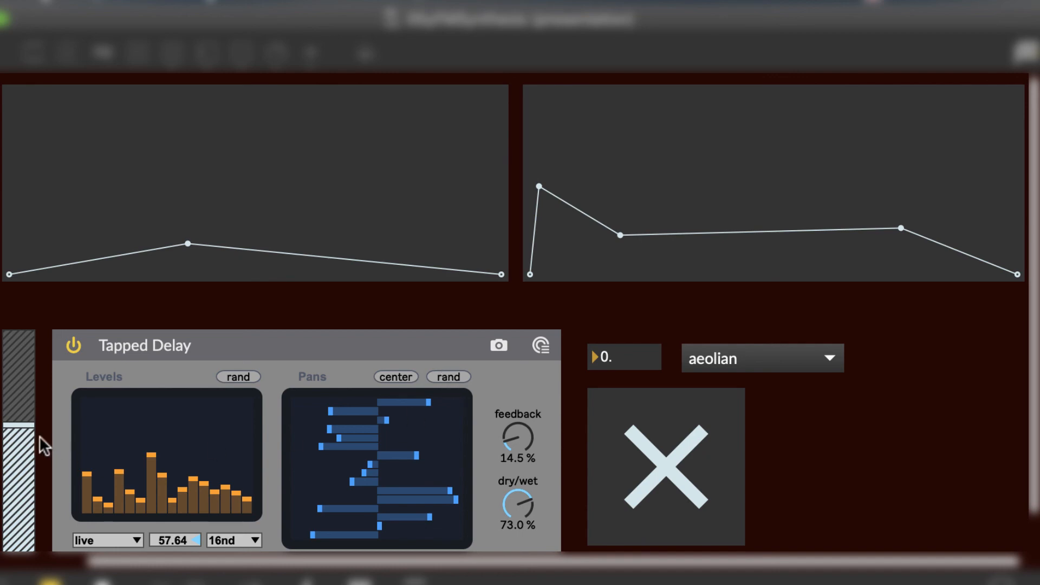
{"action": "left_click_drag", "start_coordinate": [28, 430], "coordinate": [28, 455]}
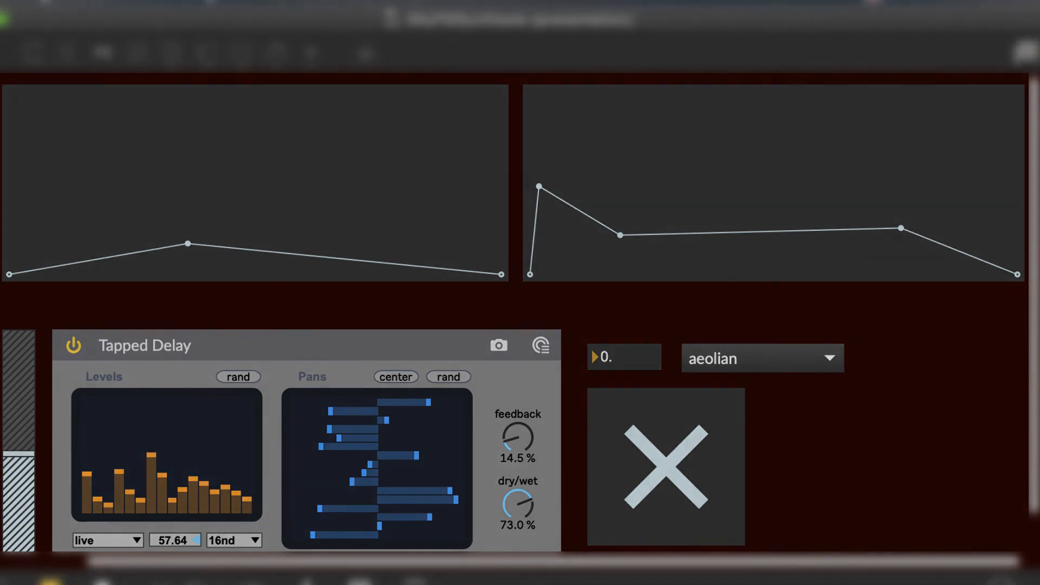